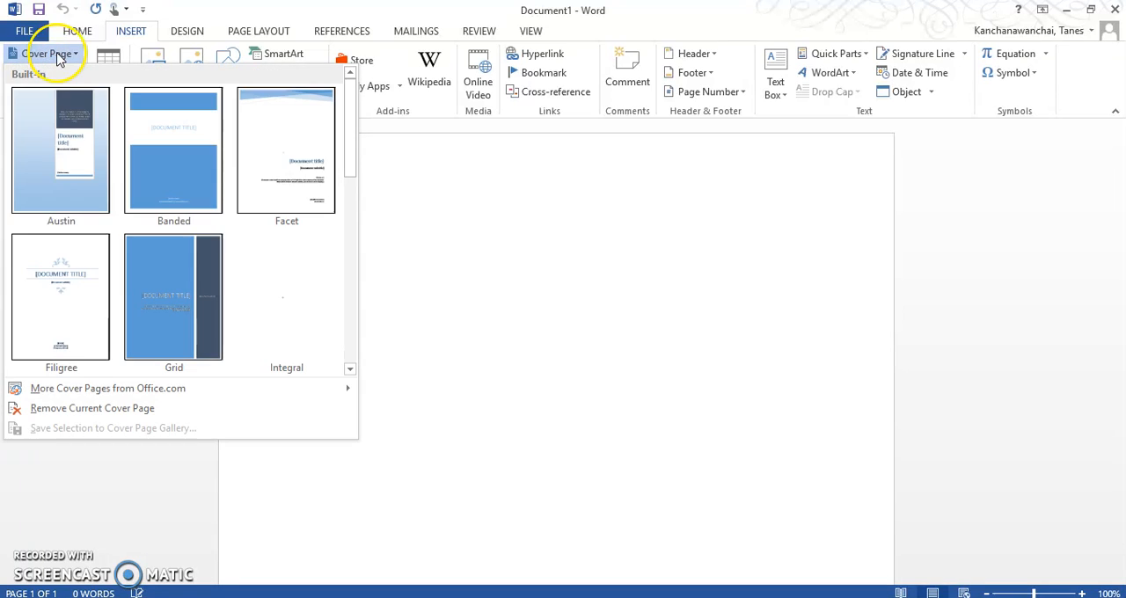
# Insert the Filigree cover page and paste the copied Abstract section onto the page following it.
pyautogui.click(81, 322)
pyautogui.scroll(-10, 607, 316)
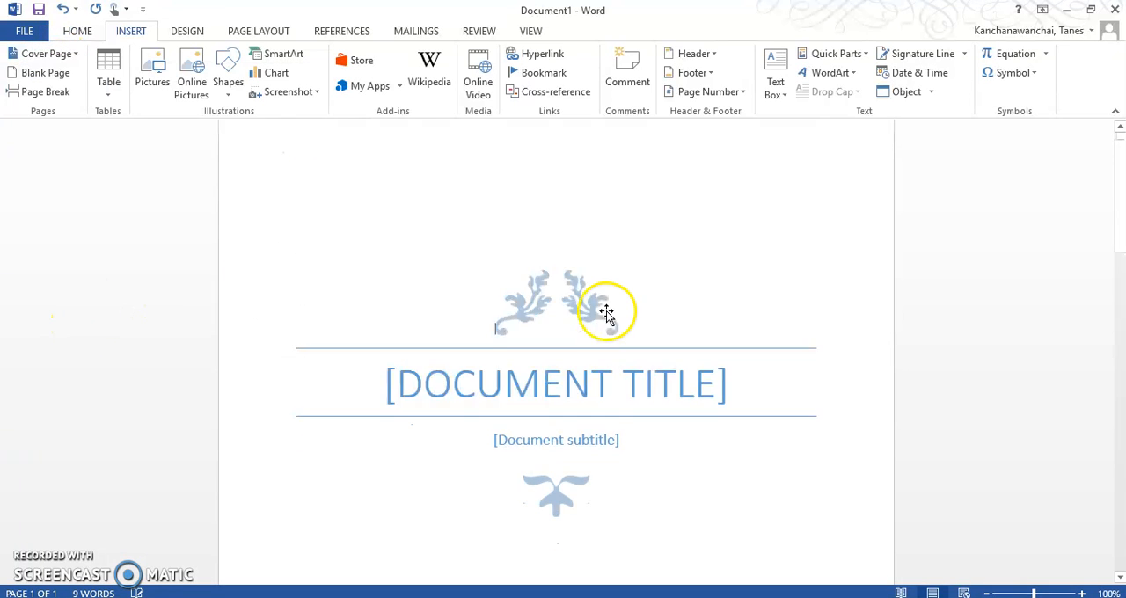
pyautogui.scroll(-3, 616, 493)
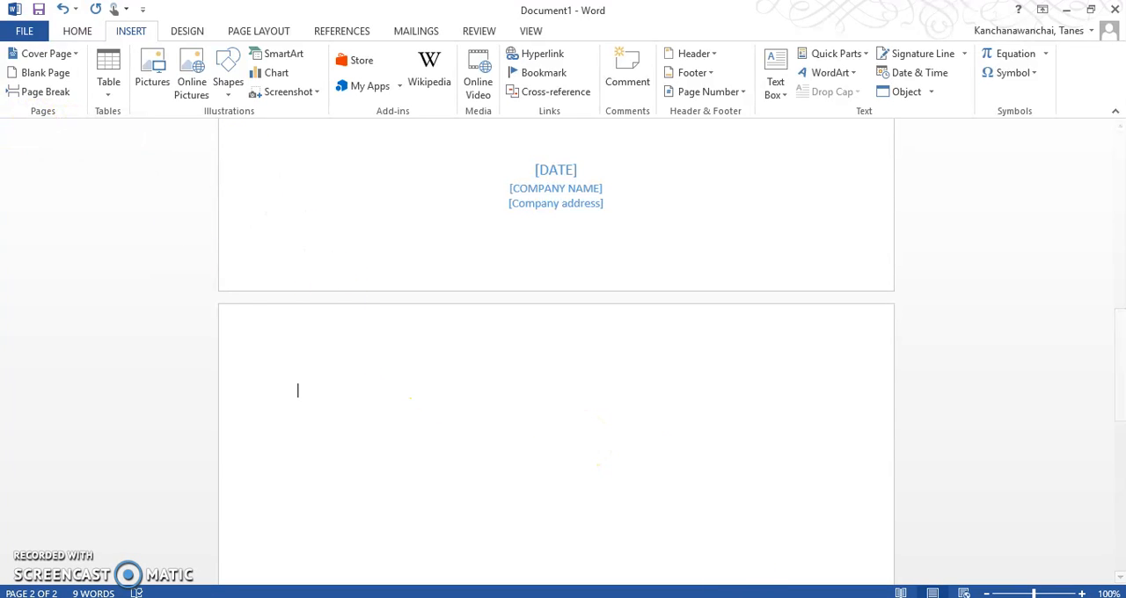
pyautogui.write('Abstract The abstract should be one paragraph of between 150 and 250 words. It is not indented. Section titles, such as the word Abstract above, are not considered headings so they don’t use bold heading format. Instead, use the Section Title style. This style automatically starts your section on a new page, so you don’t have to add page breaks. (To see your document with pagination, on the View tab, click Reading View.) Note that all text styles for this template are available on the Home tab of the ribbon, in the Styles gallery. Keywords:')
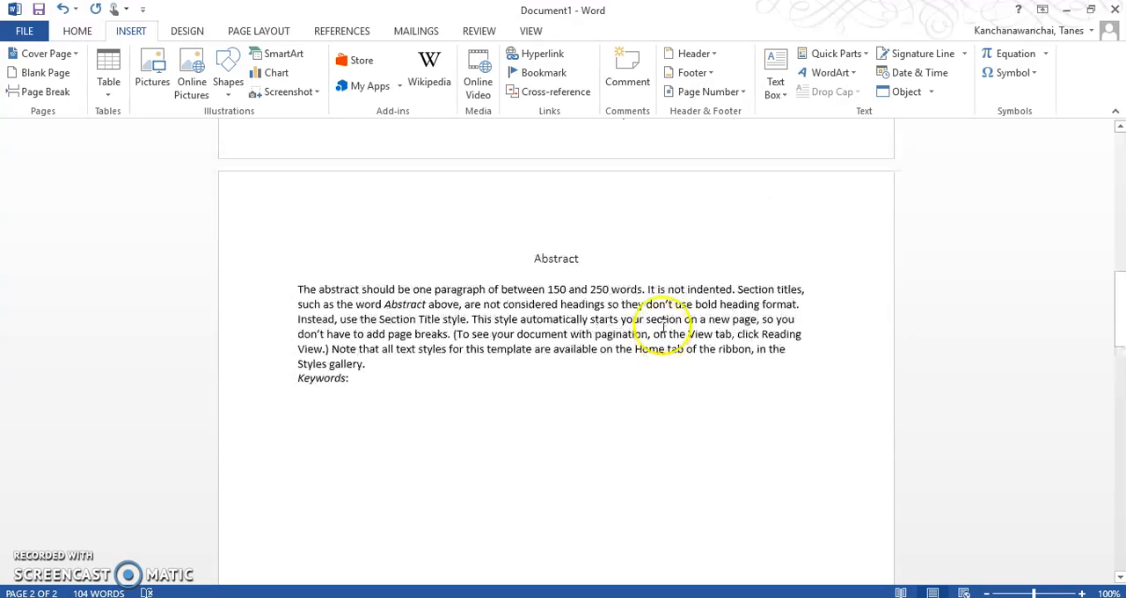
pyautogui.scroll(2, 957, 312)
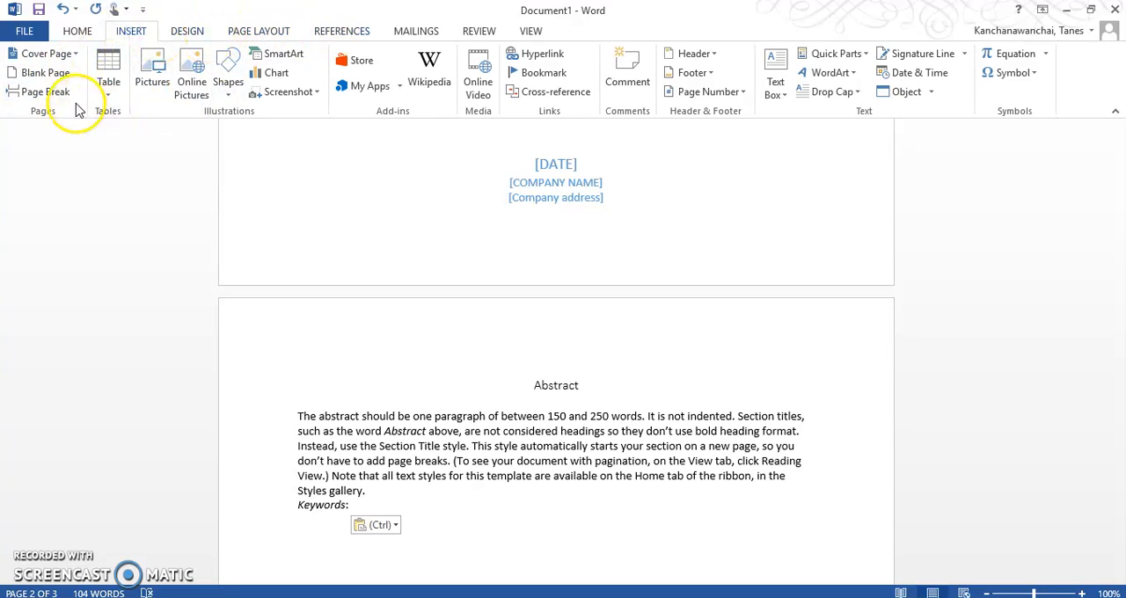
# Add a Plain Number 2 page number at the bottom of the page and return to the document body.
pyautogui.click(79, 30)
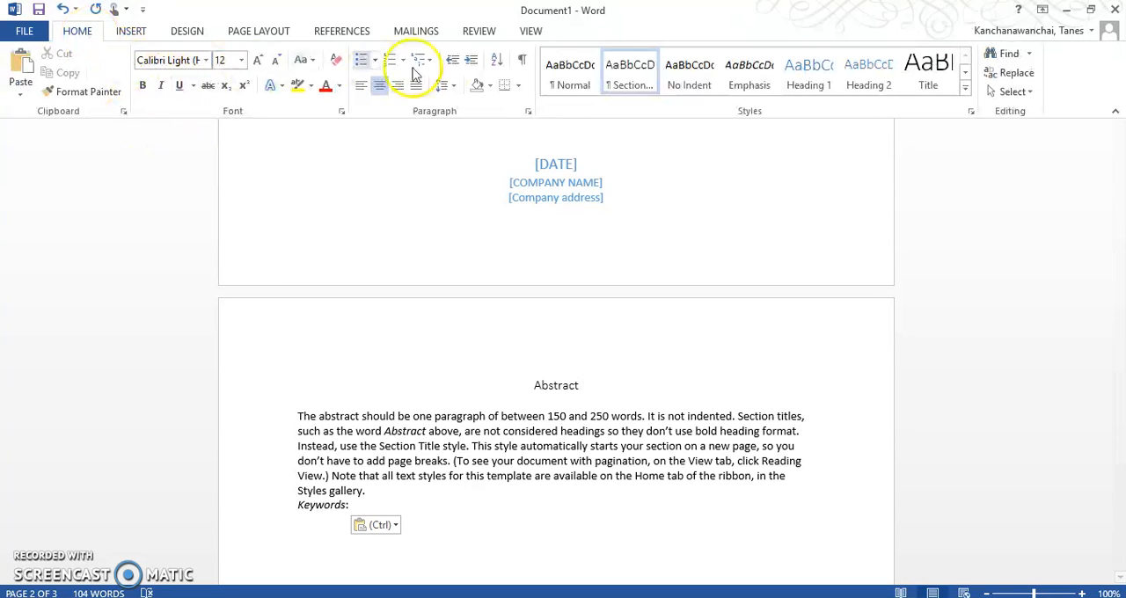
pyautogui.click(136, 31)
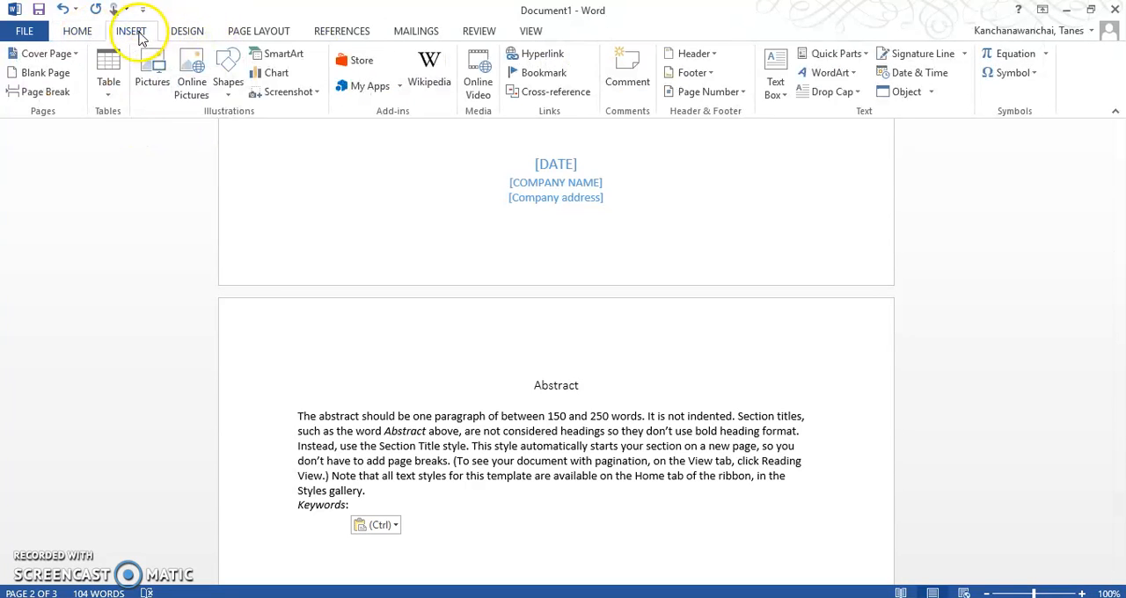
pyautogui.click(748, 92)
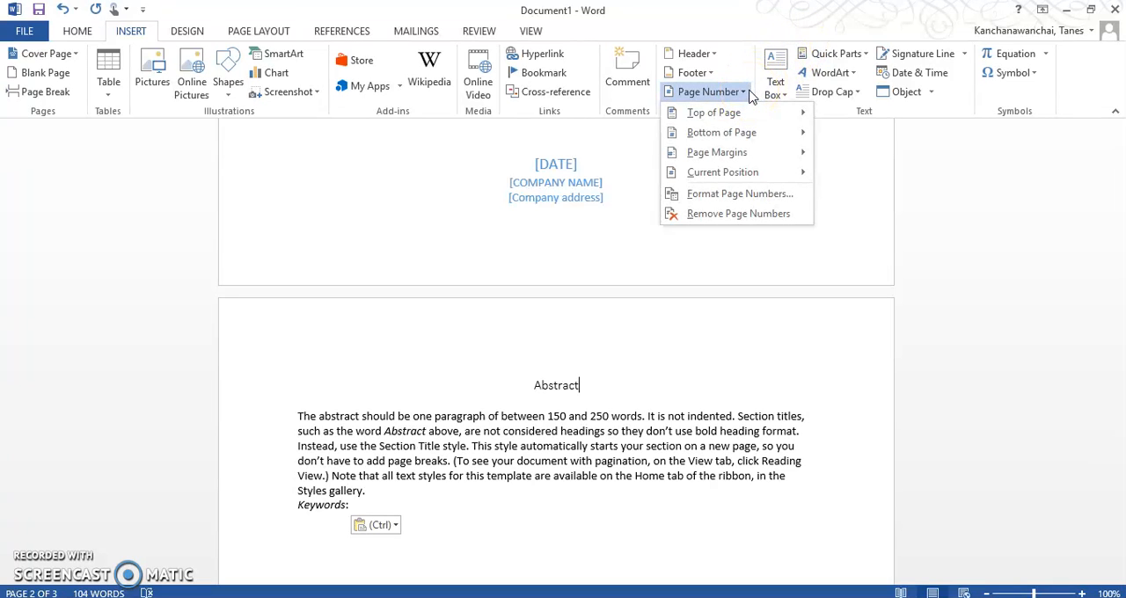
pyautogui.moveTo(779, 133)
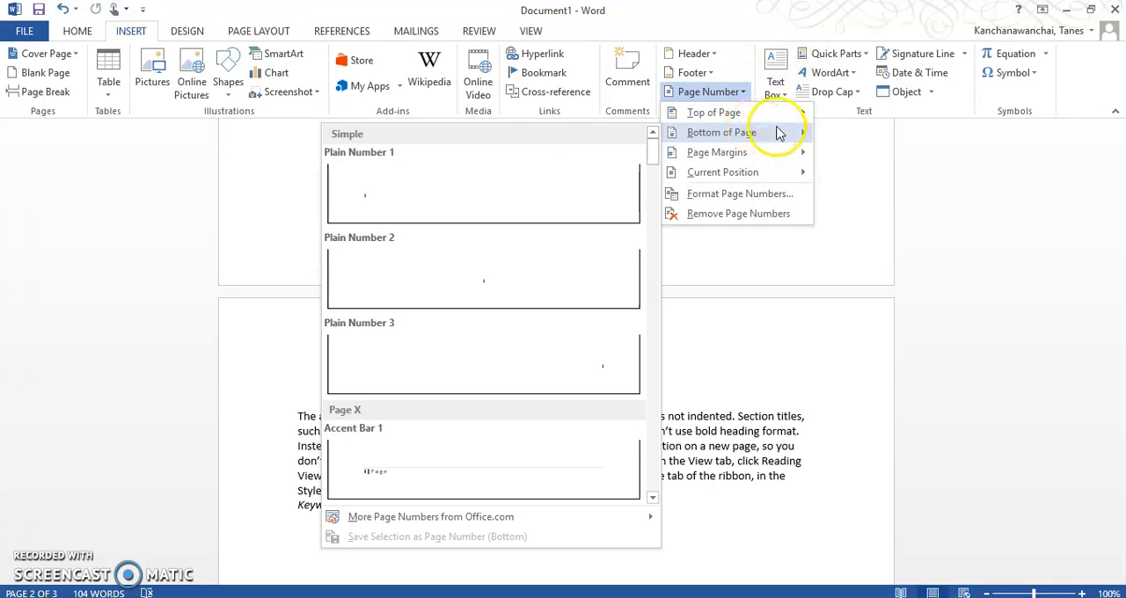
pyautogui.click(596, 277)
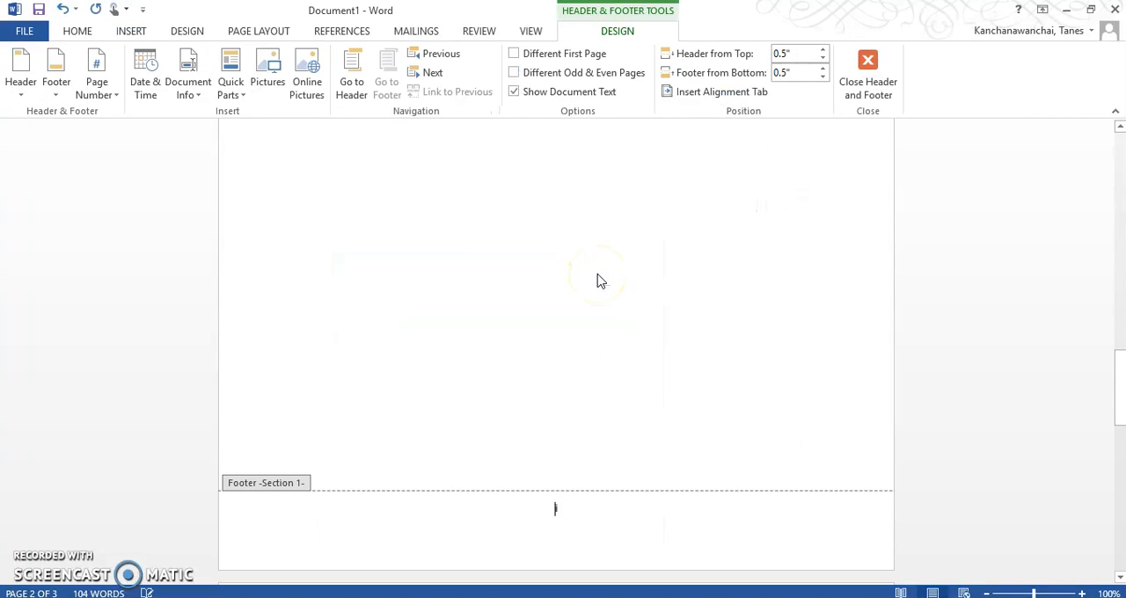
pyautogui.doubleClick(596, 281)
# Check the footer page numbering on the cover page, the abstract page and the blank page that follows.
pyautogui.scroll(6, 586, 252)
pyautogui.scroll(-3, 577, 247)
pyautogui.scroll(-15, 574, 244)
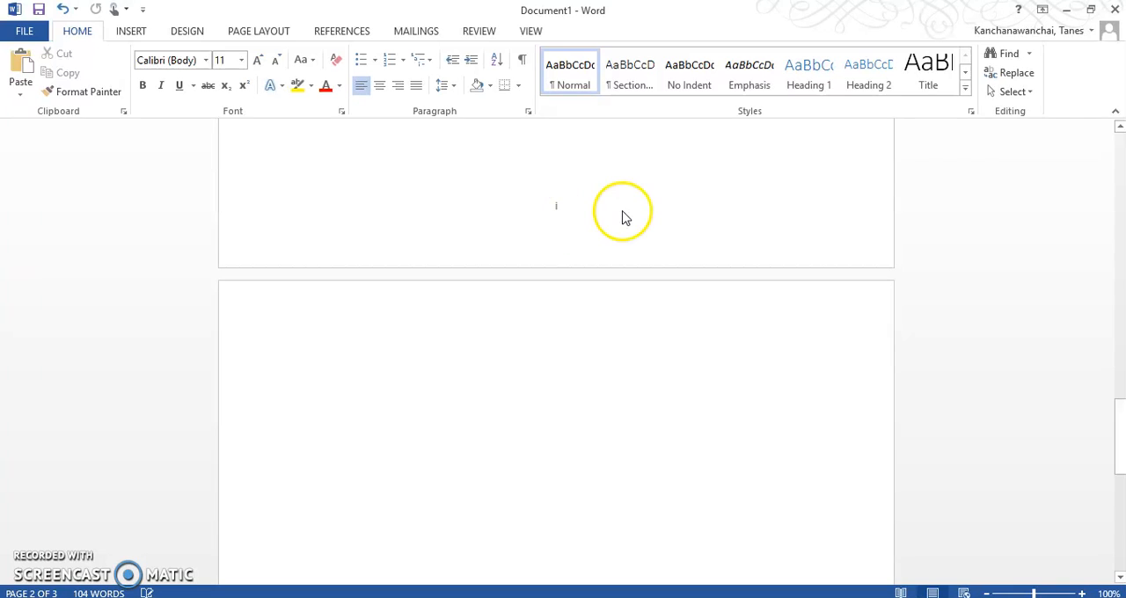
pyautogui.scroll(15, 622, 218)
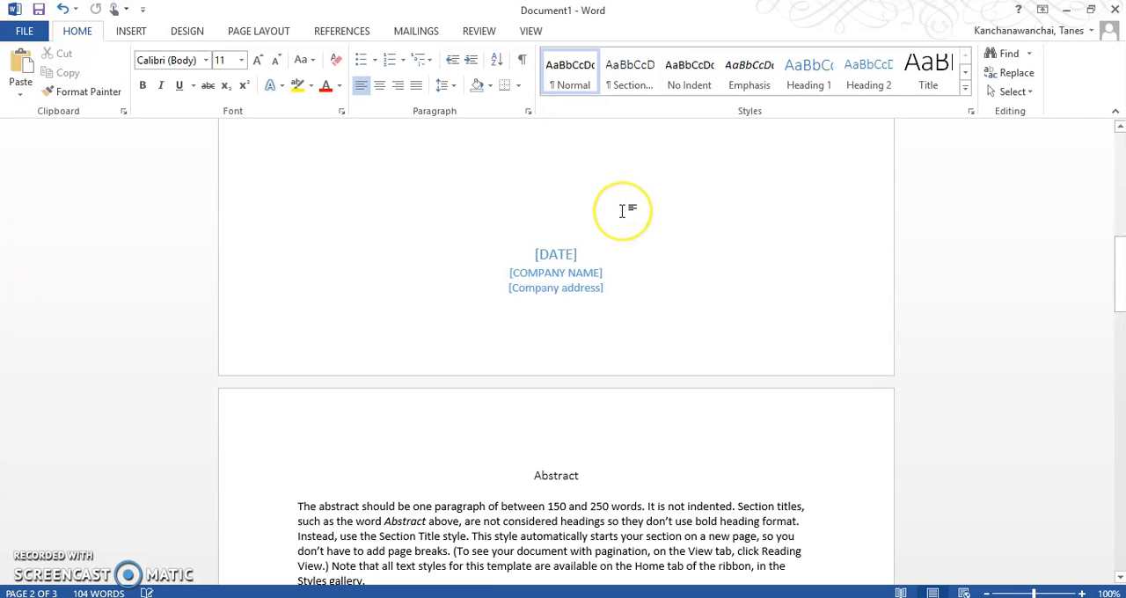
pyautogui.scroll(-15, 522, 310)
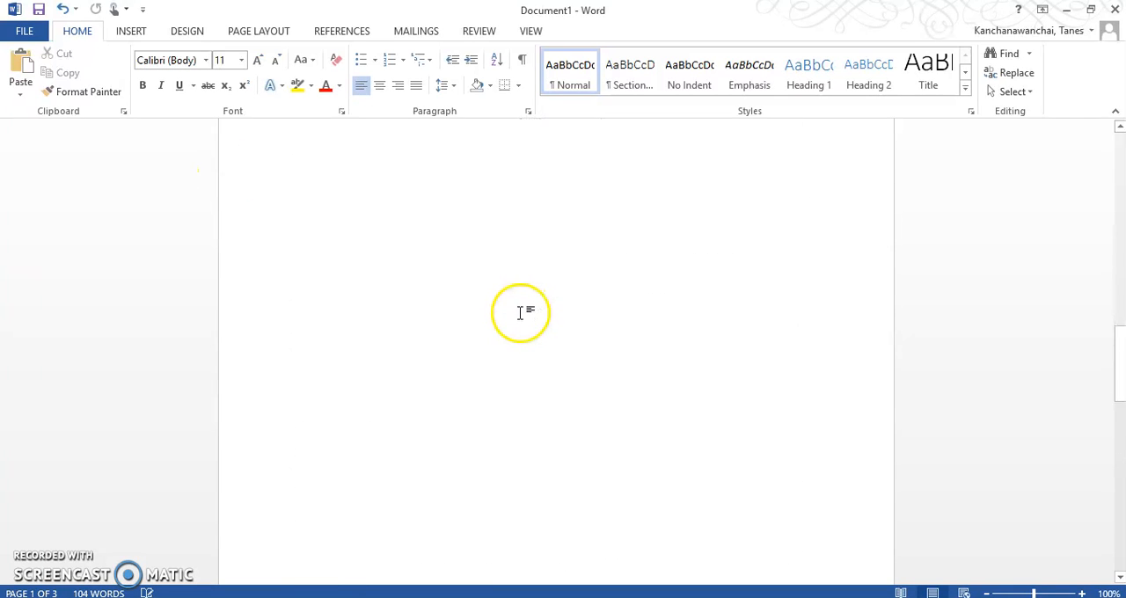
pyautogui.scroll(7, 571, 431)
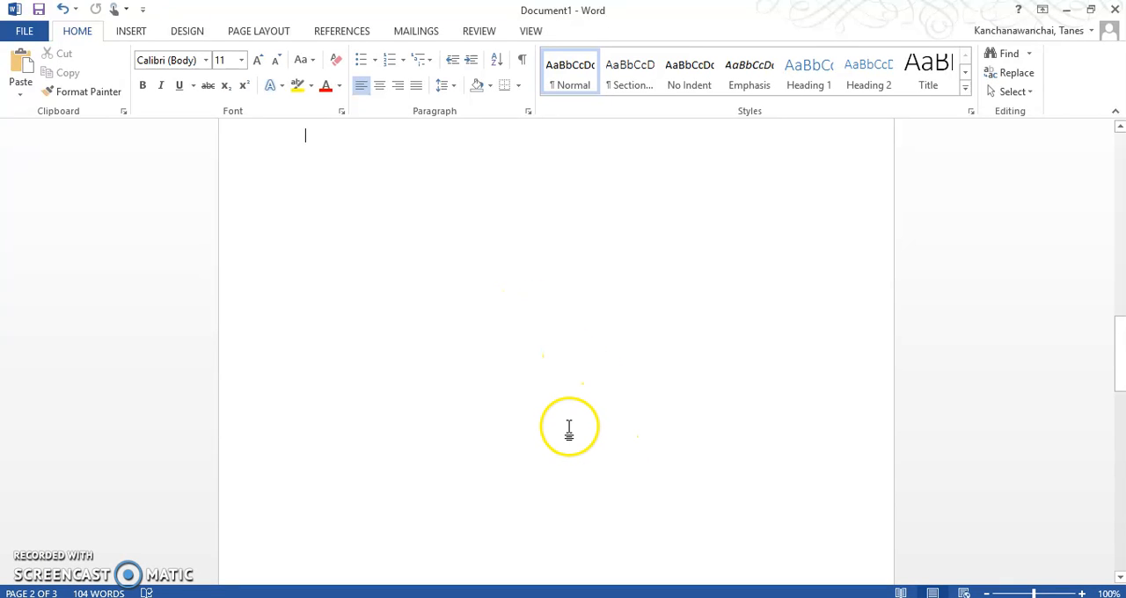
pyautogui.scroll(10, 639, 362)
pyautogui.scroll(-12, 624, 360)
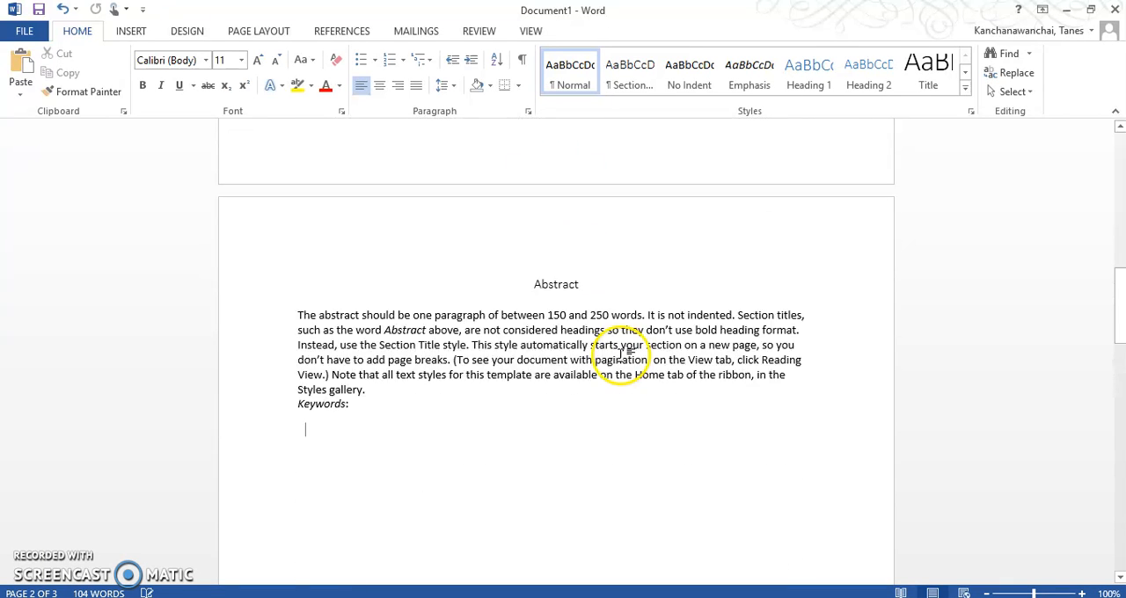
pyautogui.scroll(-7, 617, 359)
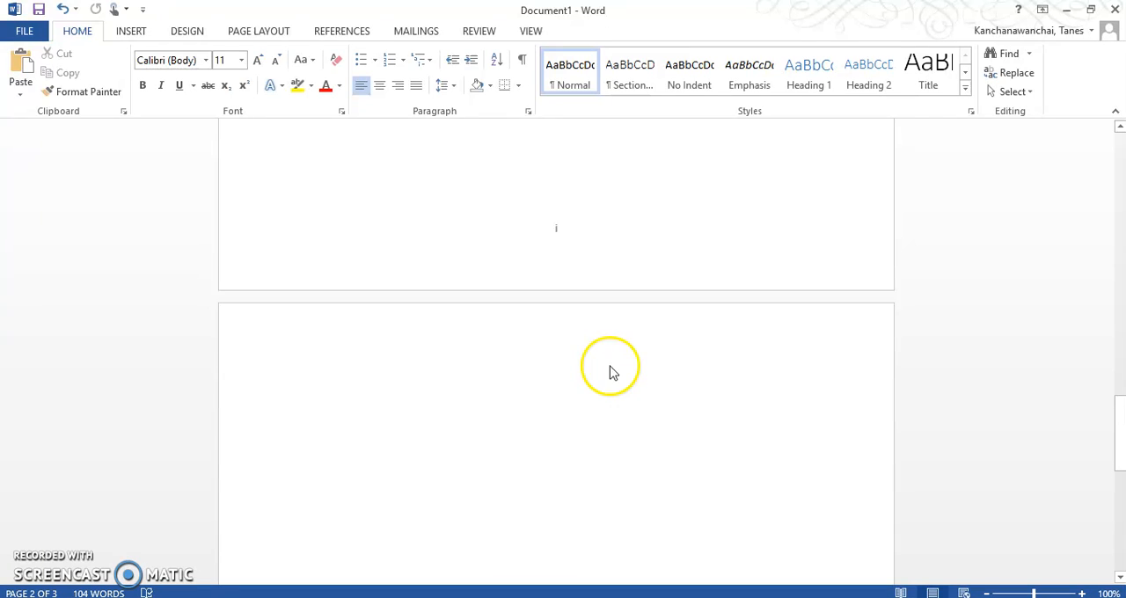
pyautogui.scroll(5, 608, 369)
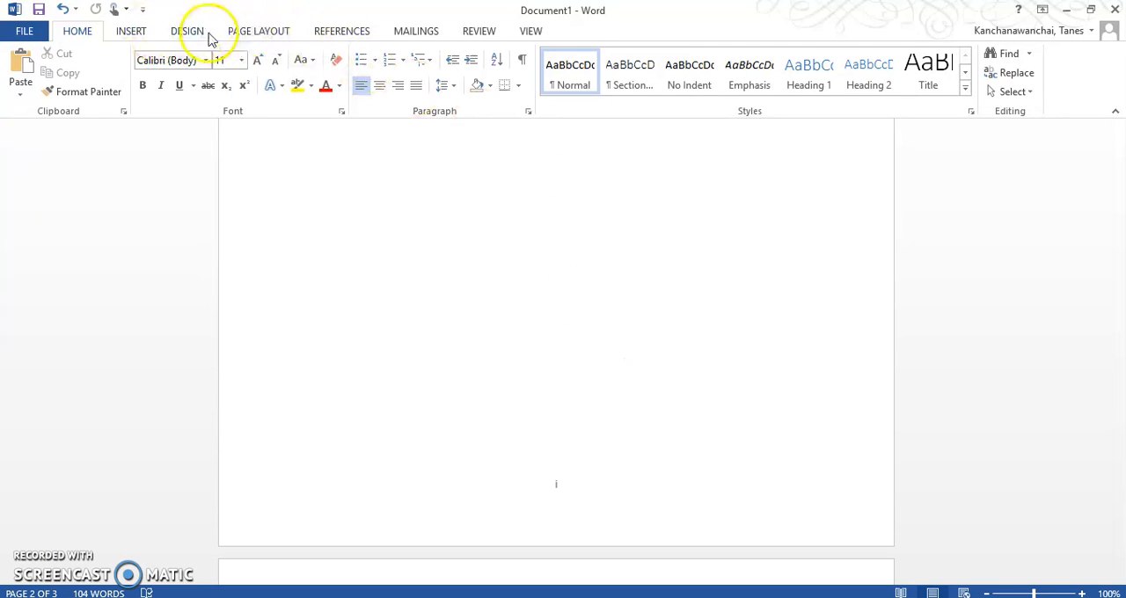
# Apply the i, ii, iii page number format with numbering starting at i.
pyautogui.click(142, 31)
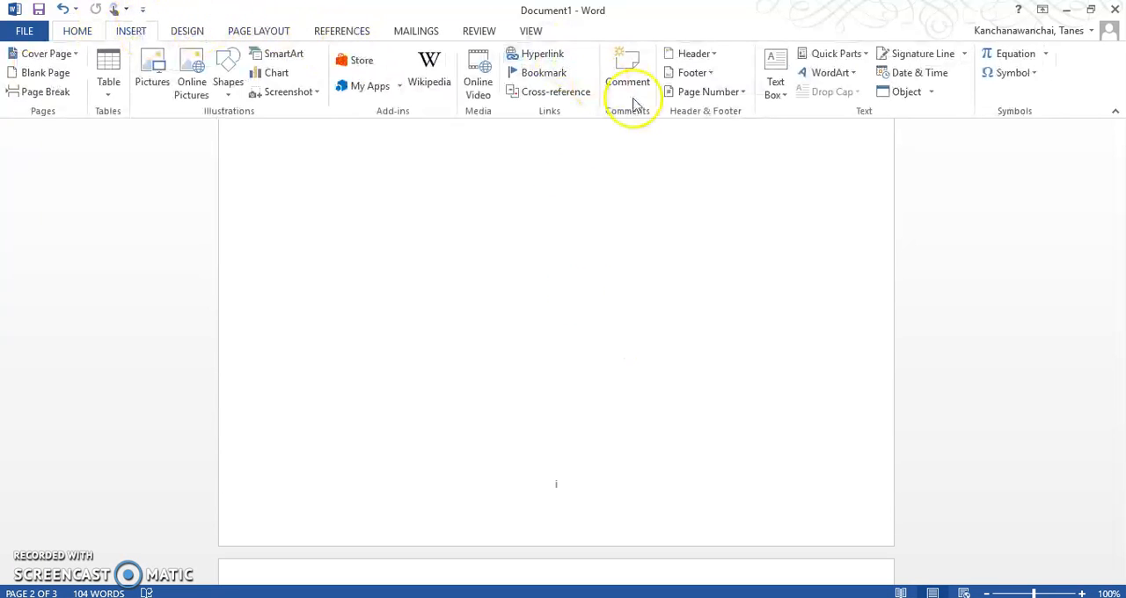
pyautogui.click(743, 92)
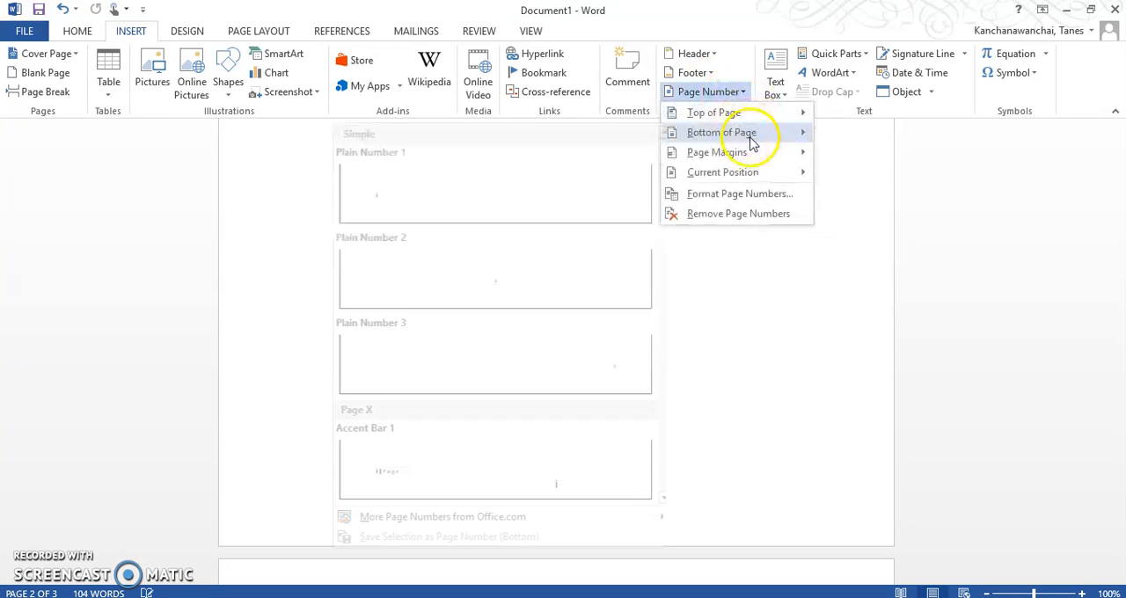
pyautogui.click(755, 204)
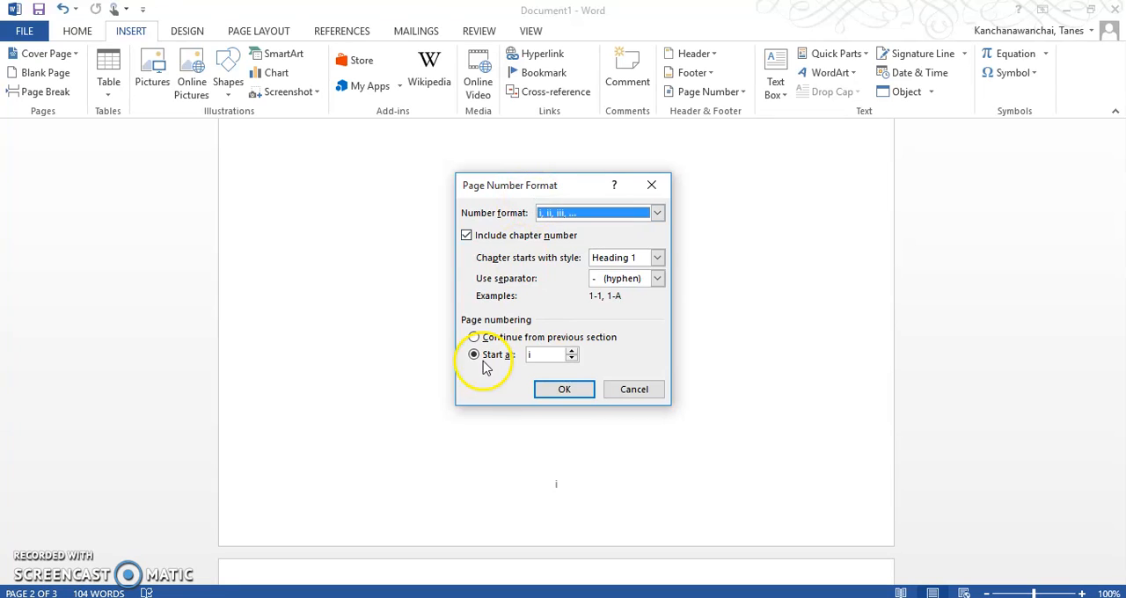
pyautogui.click(546, 387)
pyautogui.click(545, 353)
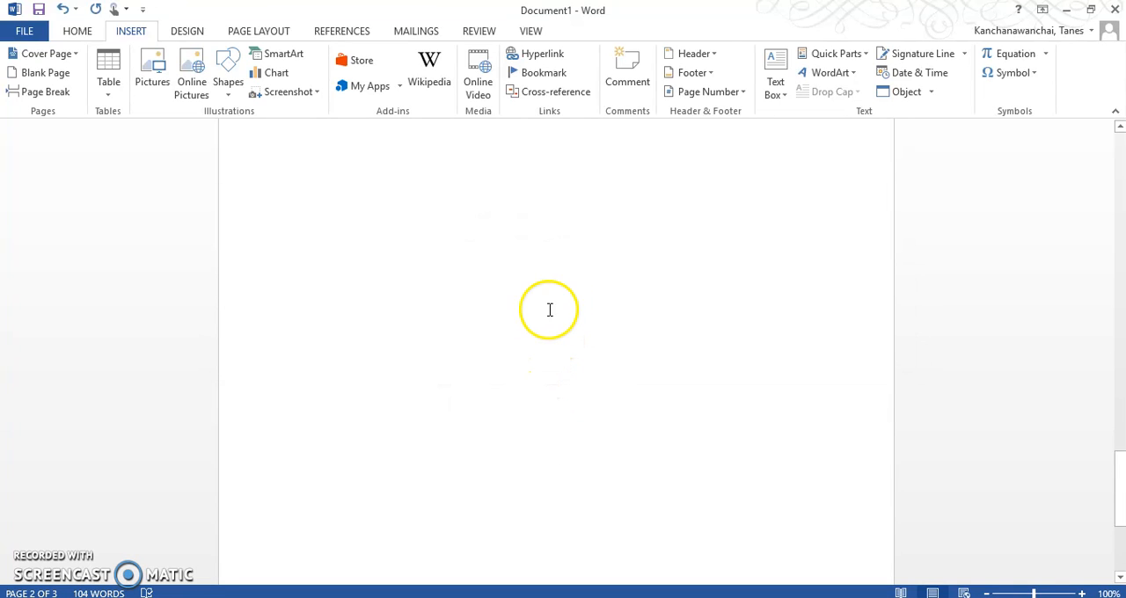
pyautogui.scroll(-5, 563, 272)
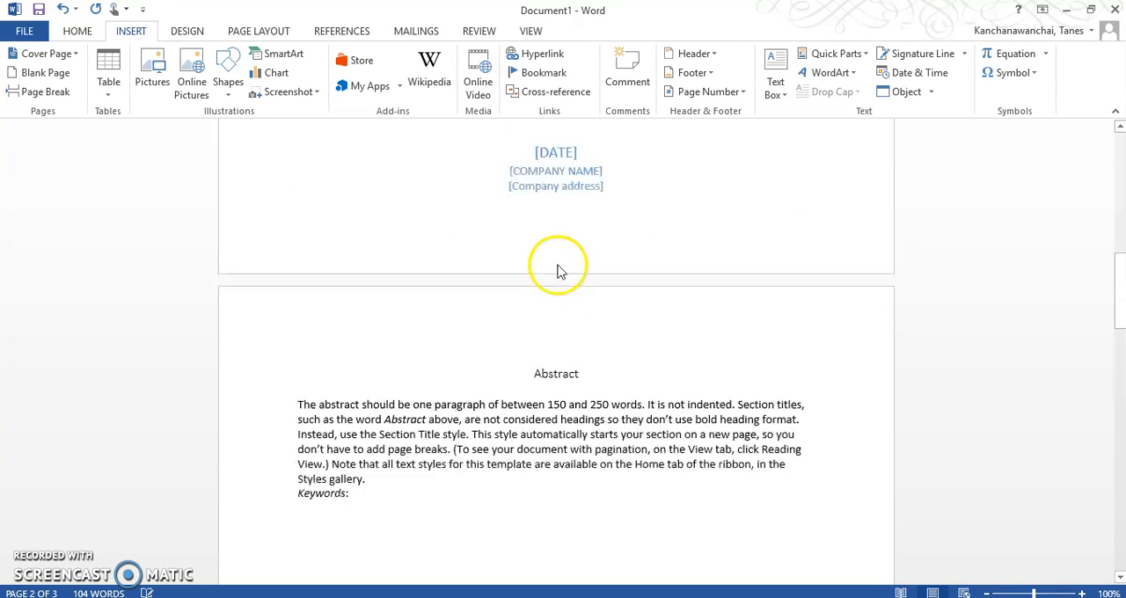
pyautogui.scroll(-5, 554, 260)
pyautogui.scroll(-6, 538, 295)
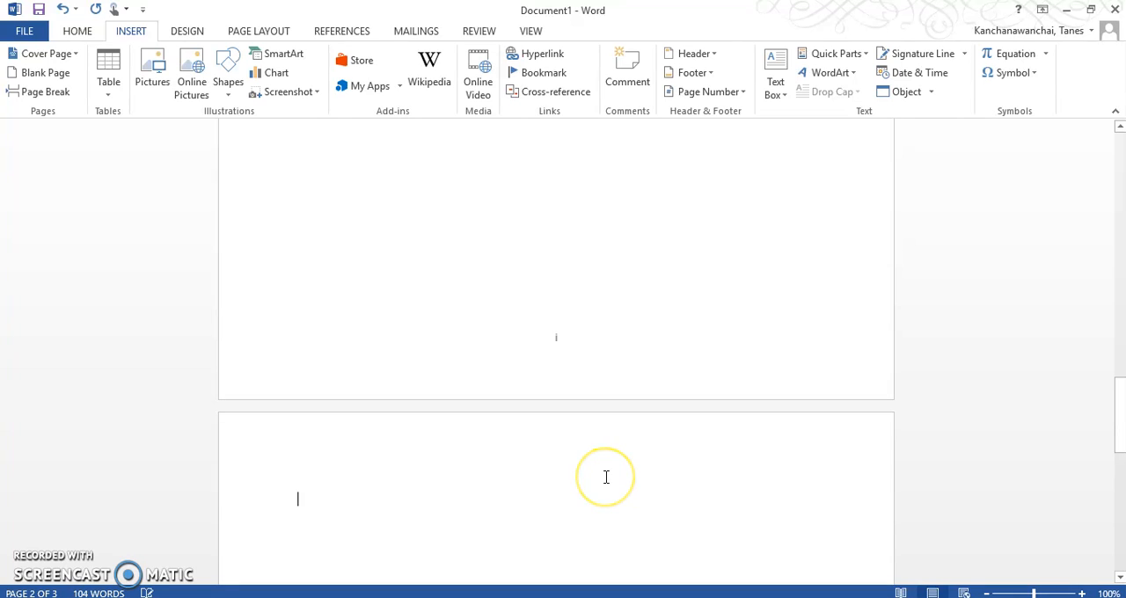
# Switch to the Blackboard assignment page in the browser and review the requirements for the footer, references and table of contents.
pyautogui.click(547, 597)
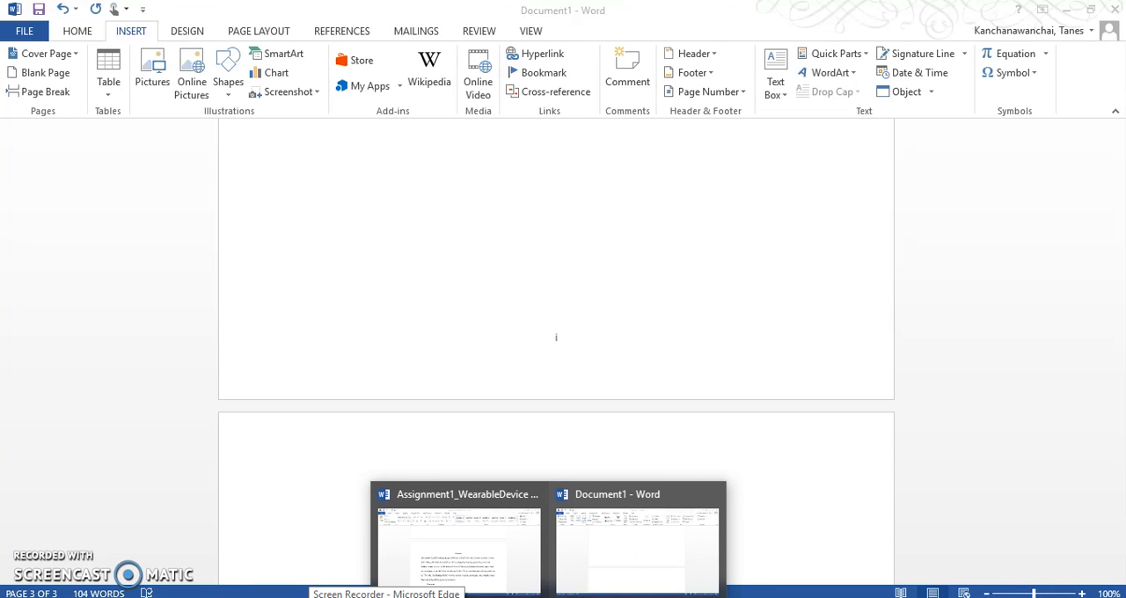
pyautogui.click(386, 596)
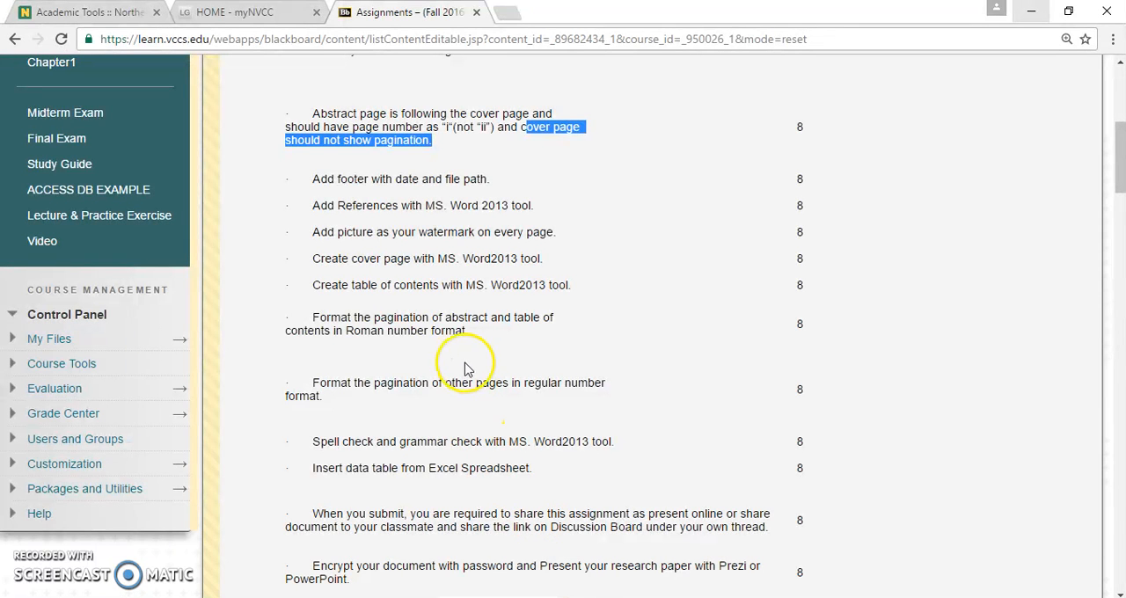
pyautogui.click(324, 179)
pyautogui.scroll(1, 348, 249)
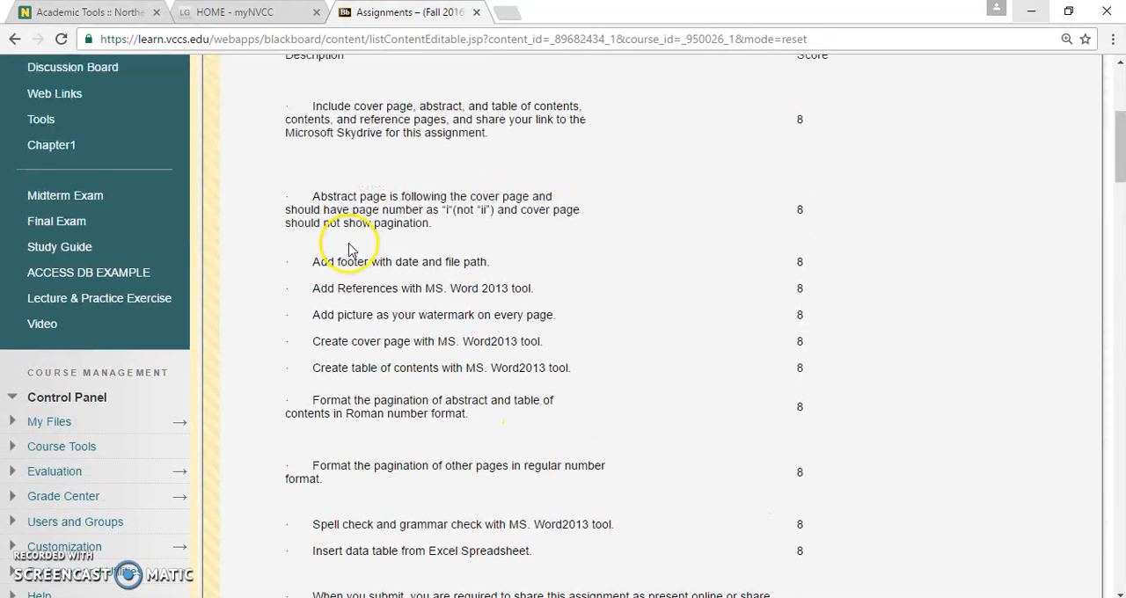
pyautogui.moveTo(343, 263); pyautogui.dragTo(470, 273)
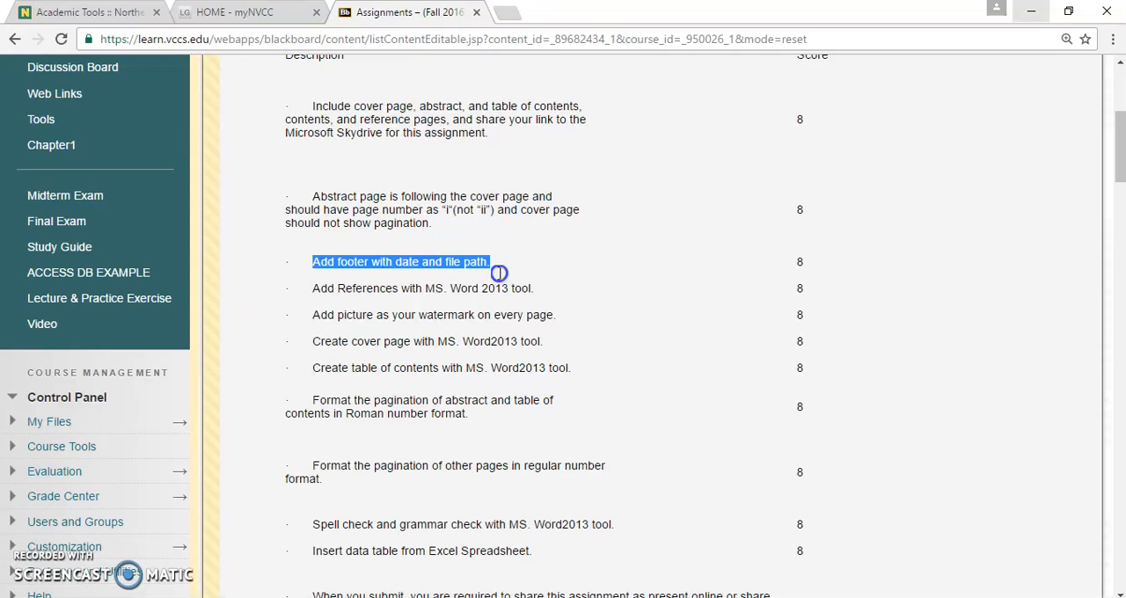
pyautogui.moveTo(310, 367); pyautogui.dragTo(611, 361)
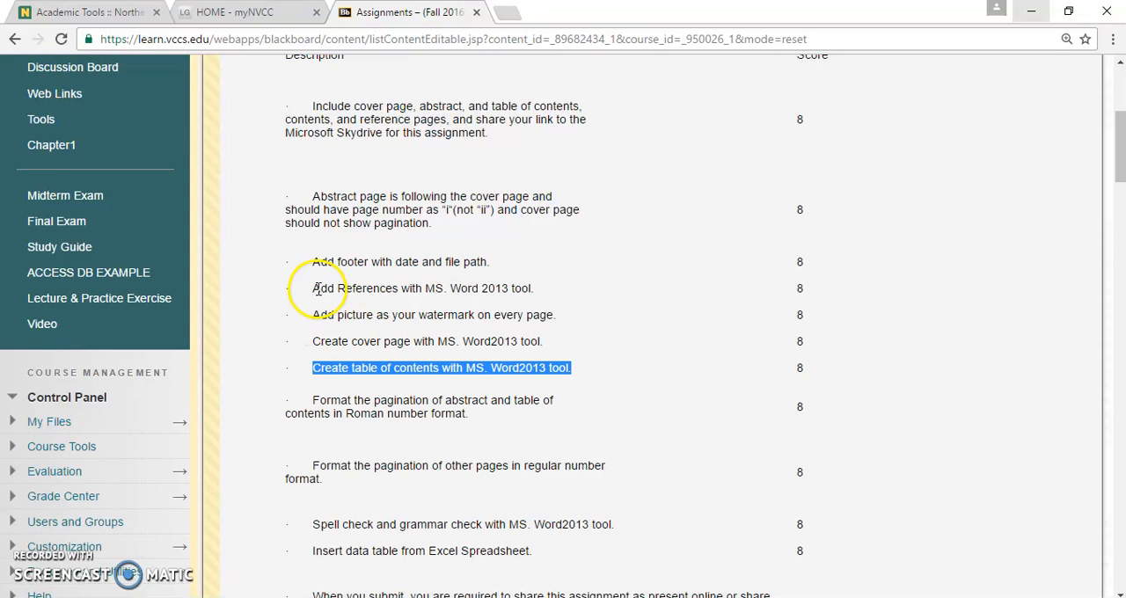
pyautogui.moveTo(313, 290); pyautogui.dragTo(546, 289)
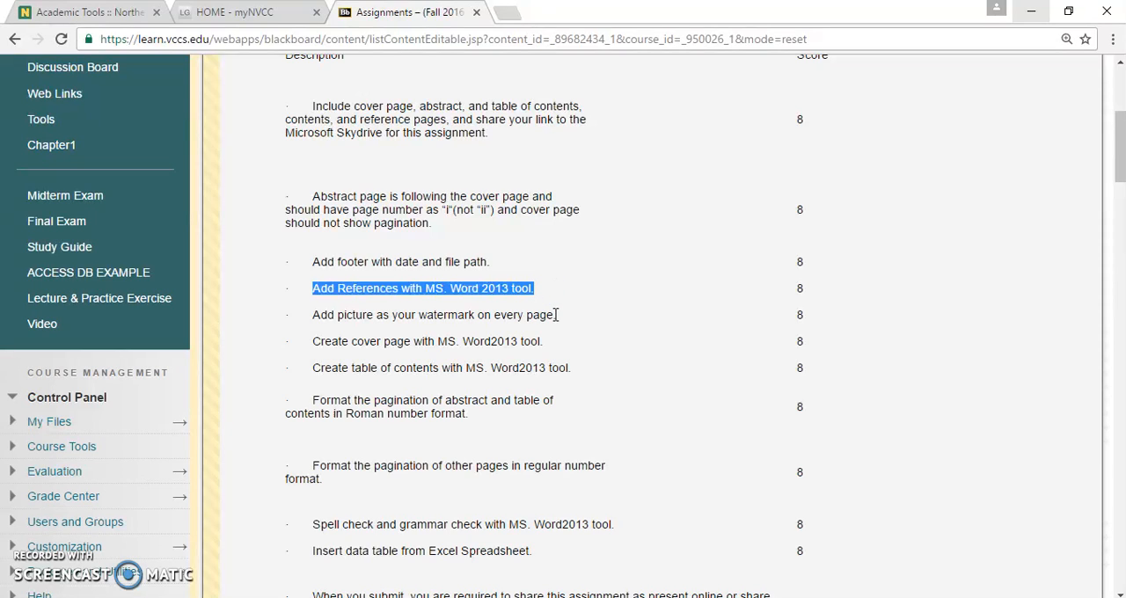
pyautogui.click(410, 276)
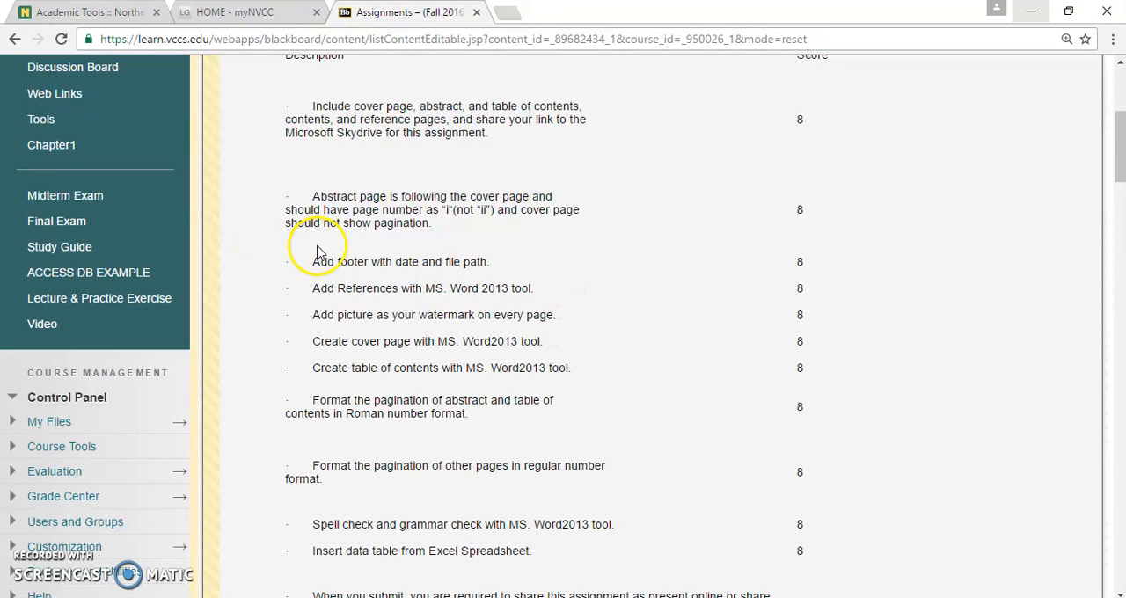
pyautogui.moveTo(313, 263); pyautogui.dragTo(485, 259)
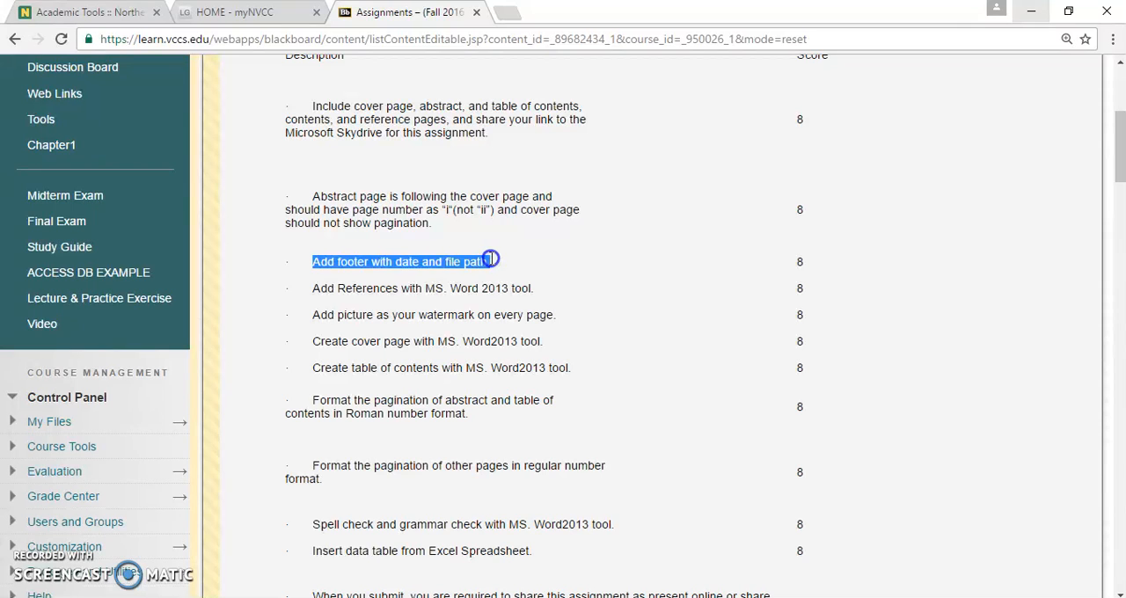
pyautogui.click(473, 367)
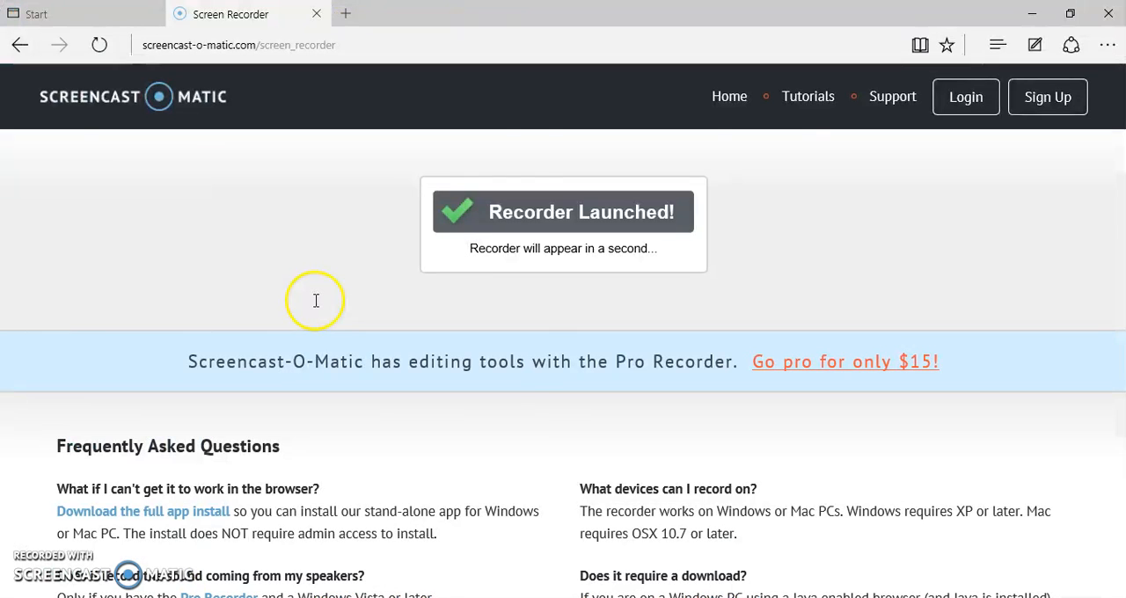
# Copy the body text starting at "Add Title Here" from the Assignment1_WearableDevice document and paste it on the page after the abstract in Document1.
pyautogui.hotkey('alt', 'Tab')
pyautogui.press('Tab')
pyautogui.moveTo(461, 594)
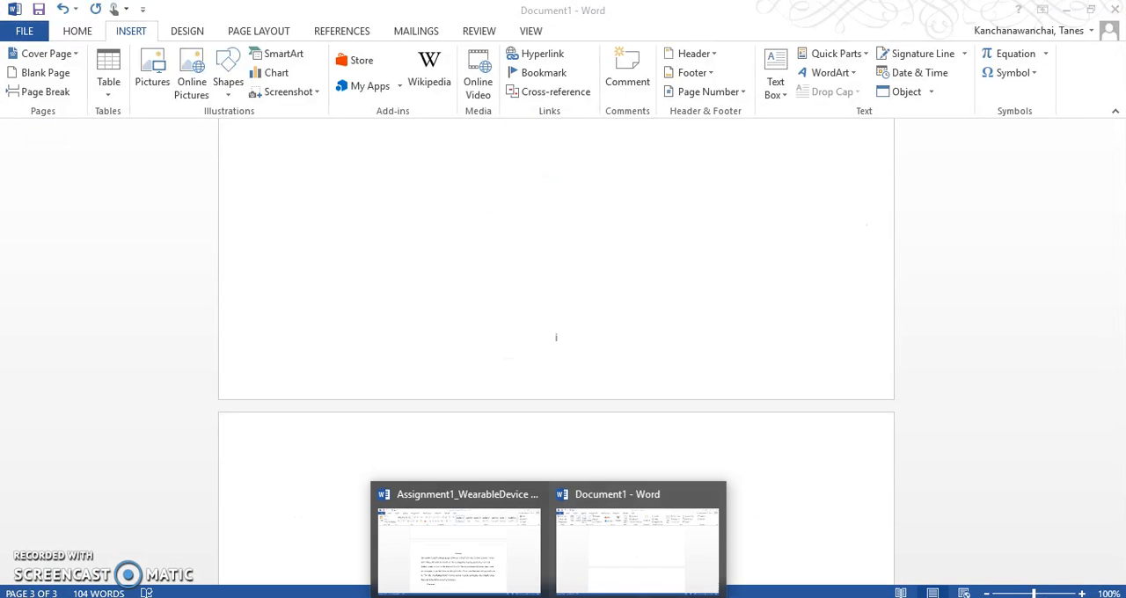
pyautogui.click(475, 576)
pyautogui.scroll(-15, 482, 464)
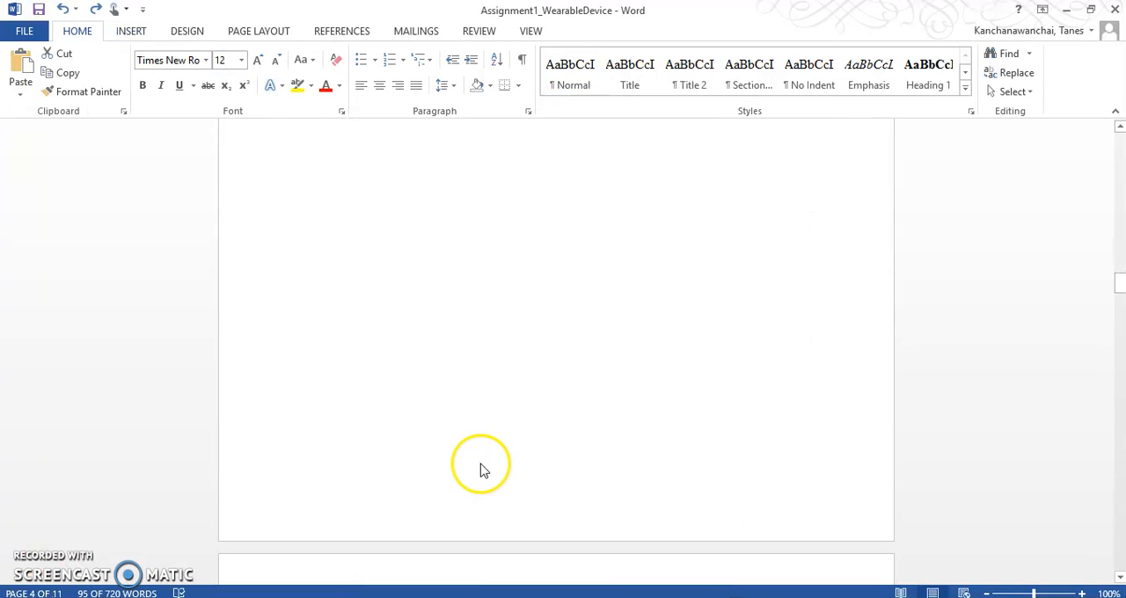
pyautogui.scroll(-1, 479, 463)
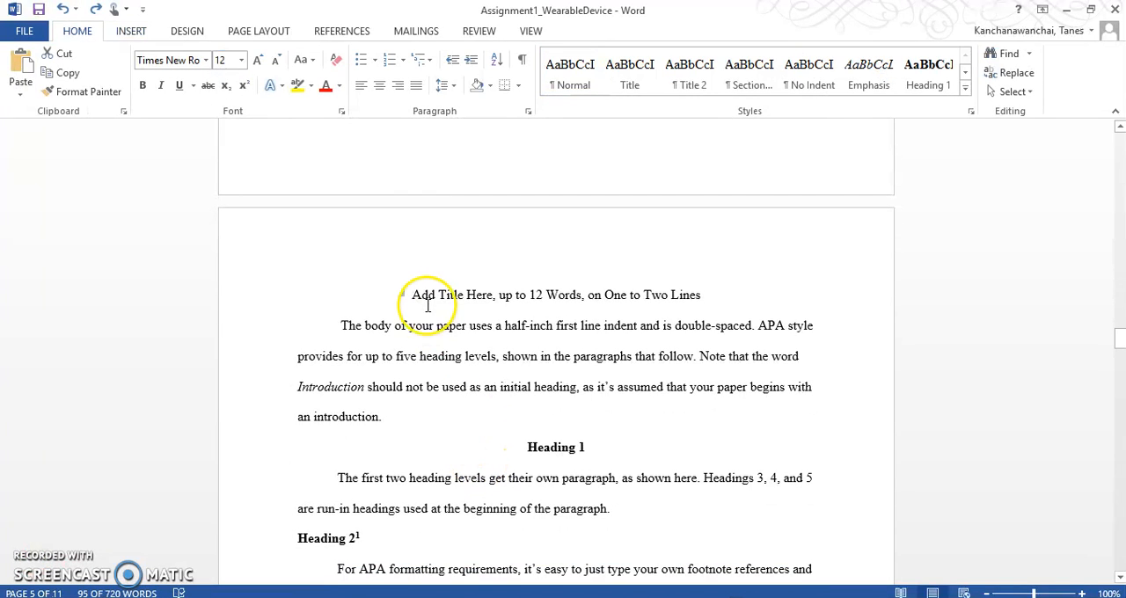
pyautogui.moveTo(410, 293); pyautogui.dragTo(574, 400)
pyautogui.click(549, 597)
pyautogui.click(592, 573)
pyautogui.hotkey('ctrl', 'v')
pyautogui.scroll(6, 563, 414)
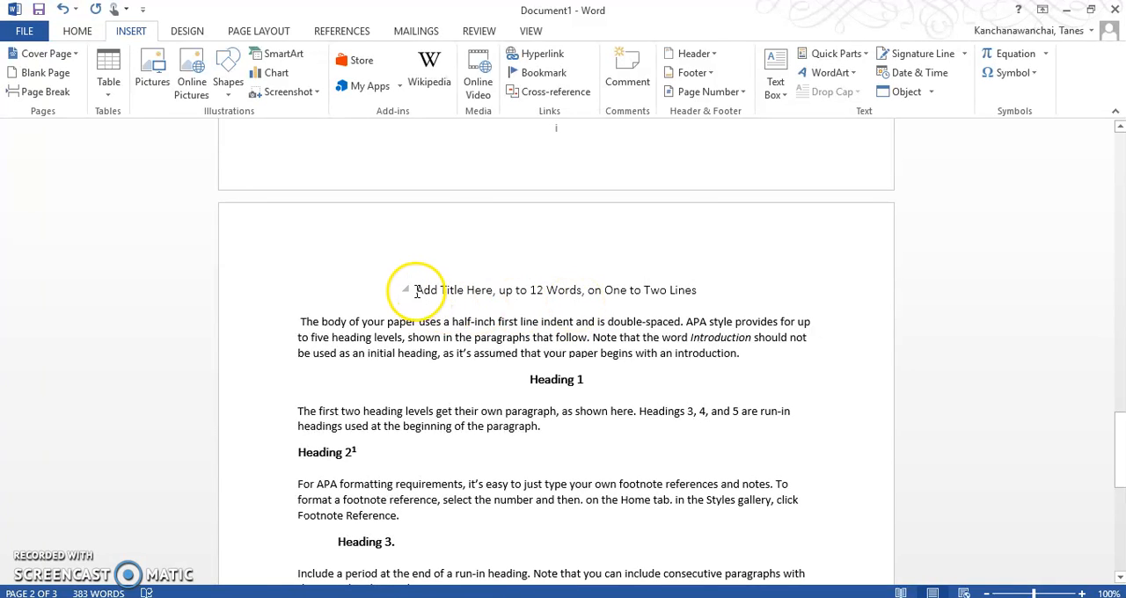
# Replace the placeholder title above the body text with "Wearable Devices" and apply the Heading 1 style to it.
pyautogui.moveTo(417, 291); pyautogui.dragTo(692, 296)
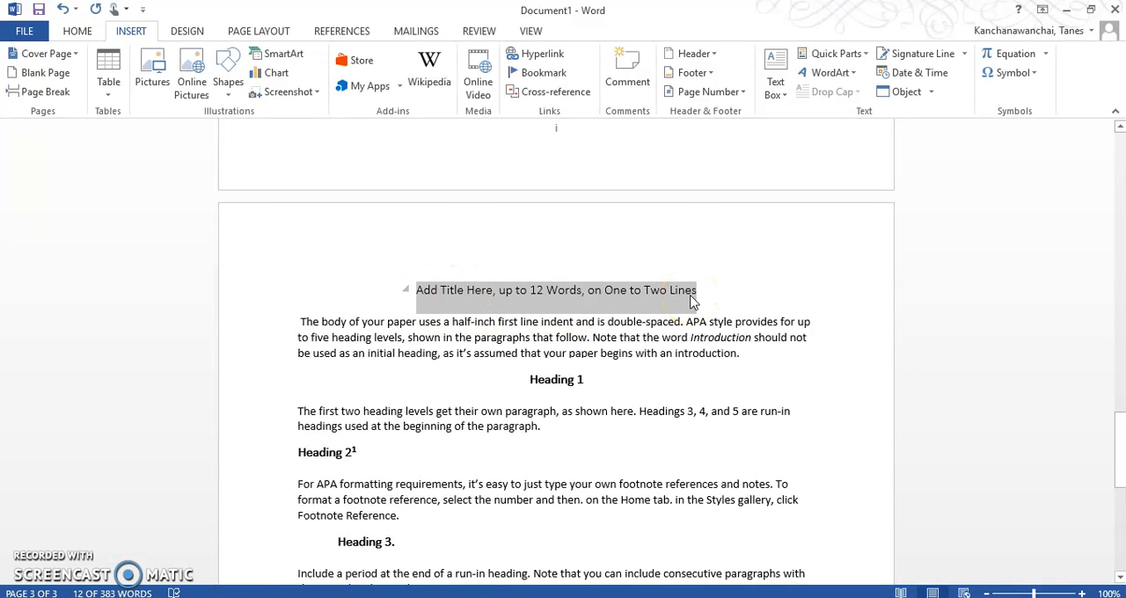
pyautogui.write('Wearable Devices')
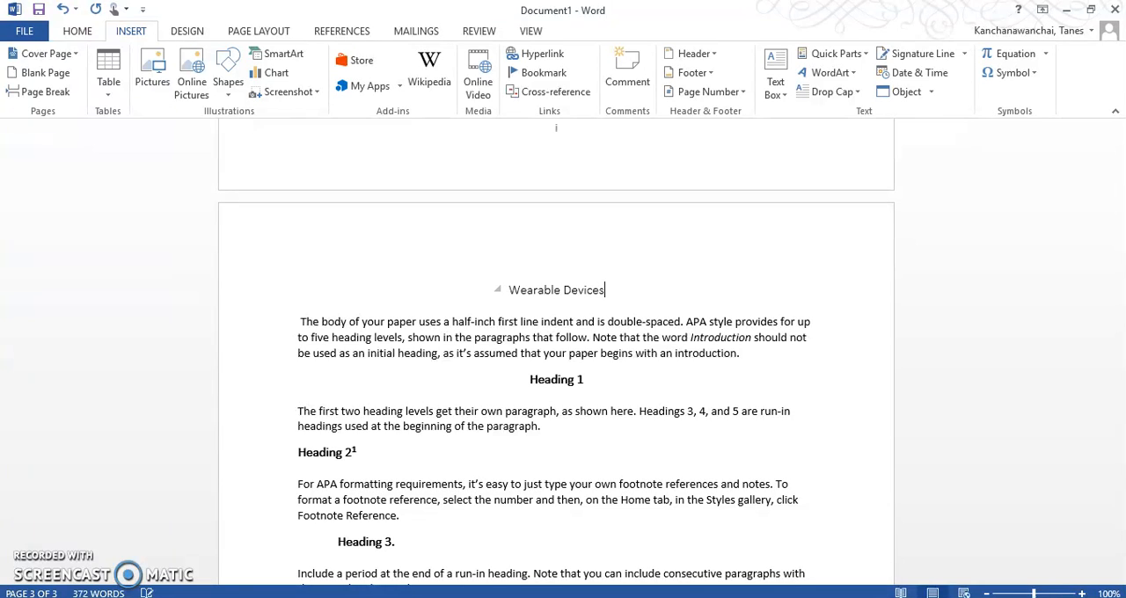
pyautogui.moveTo(647, 289); pyautogui.dragTo(471, 294)
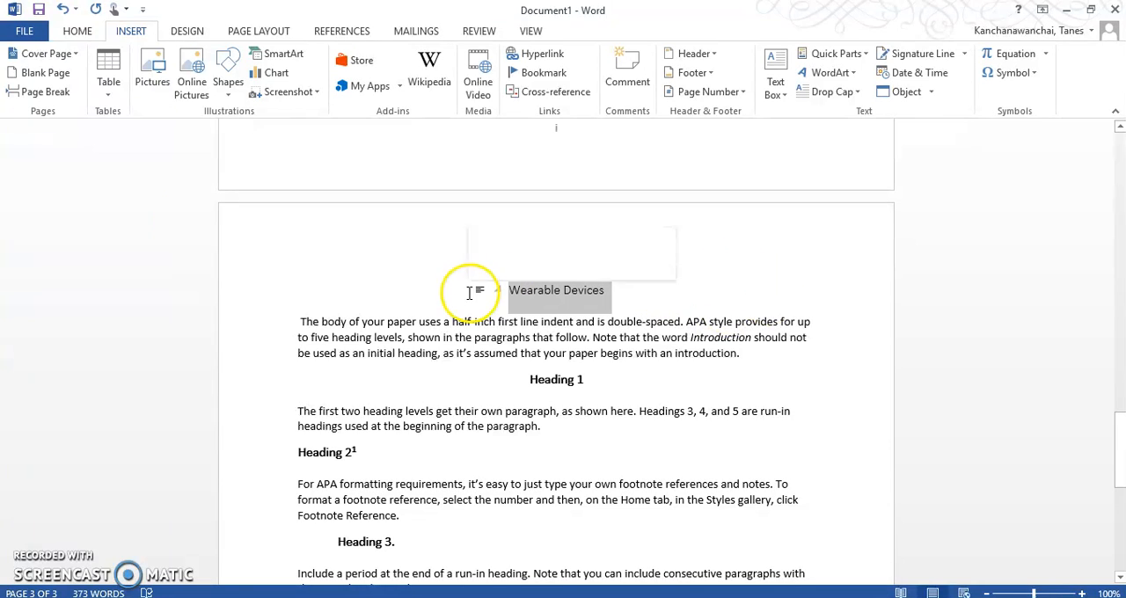
pyautogui.click(78, 31)
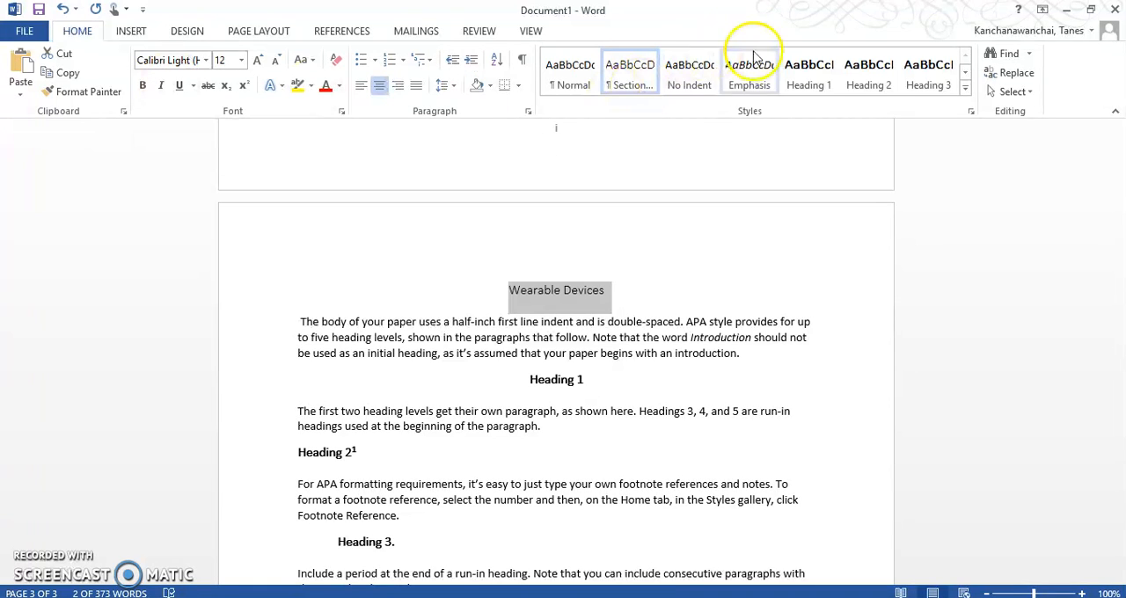
pyautogui.click(825, 81)
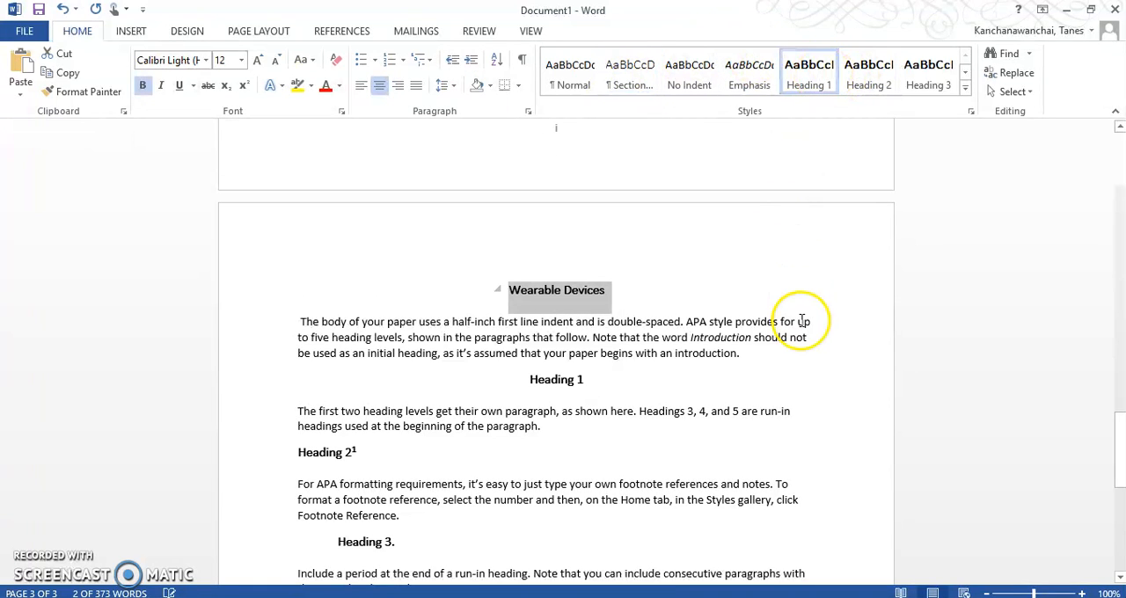
# Check which styles are applied to the sample headings from Heading 1 through Heading 5 in the body text.
pyautogui.tripleClick(702, 391)
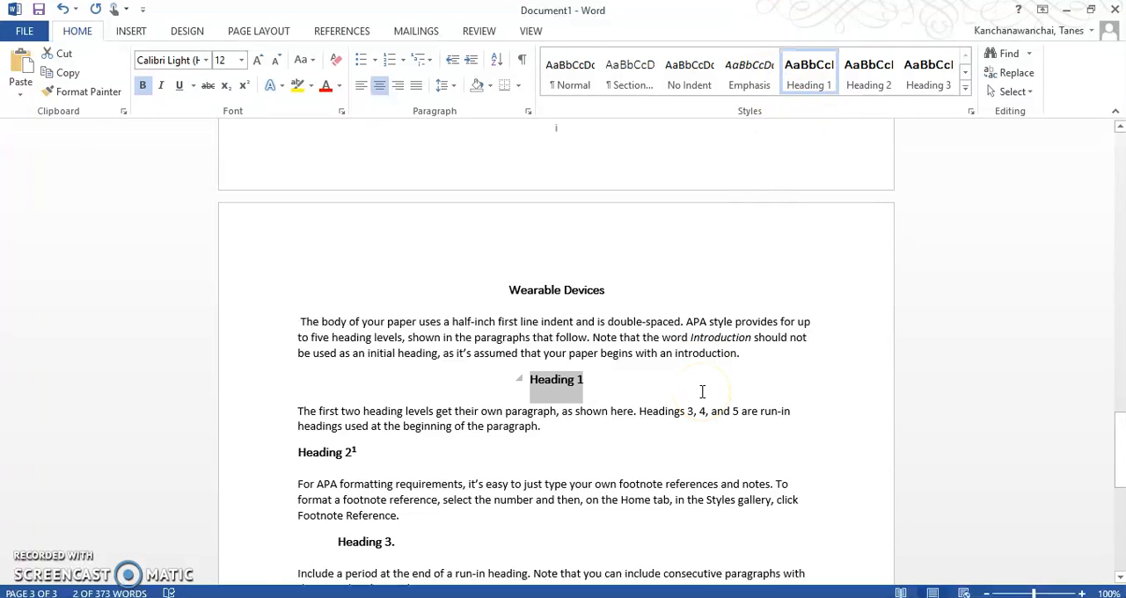
pyautogui.scroll(-2, 528, 392)
pyautogui.tripleClick(371, 373)
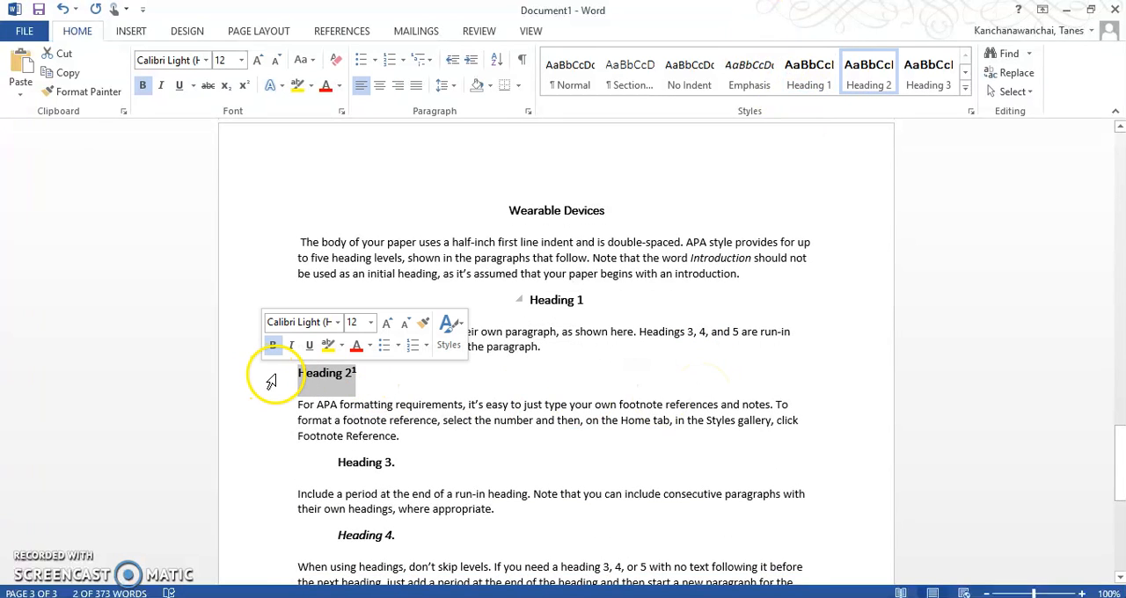
pyautogui.tripleClick(346, 467)
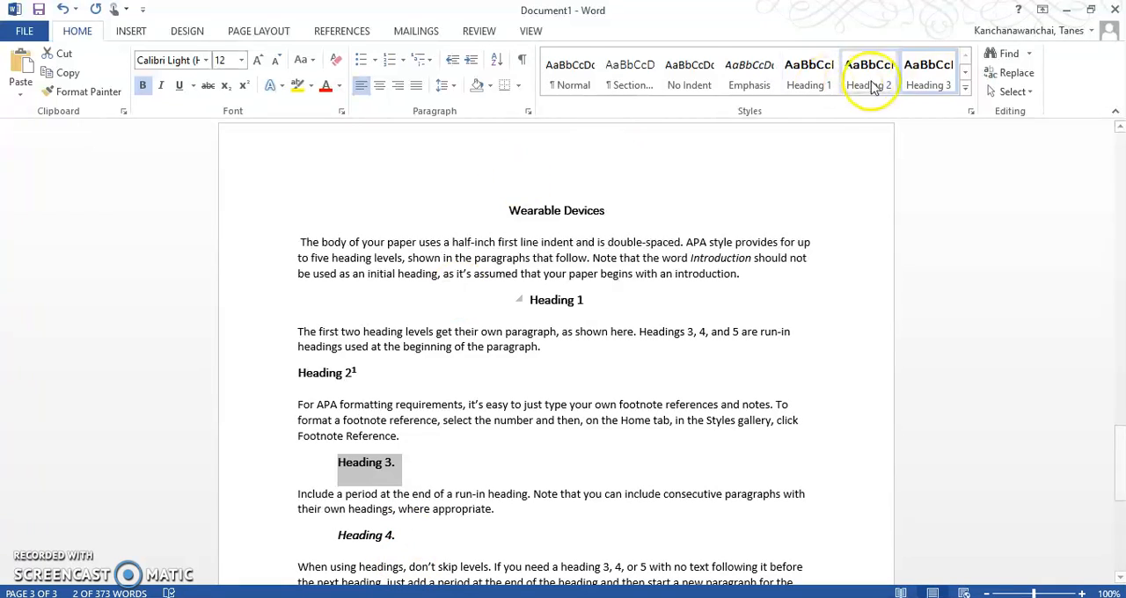
pyautogui.scroll(-4, 506, 418)
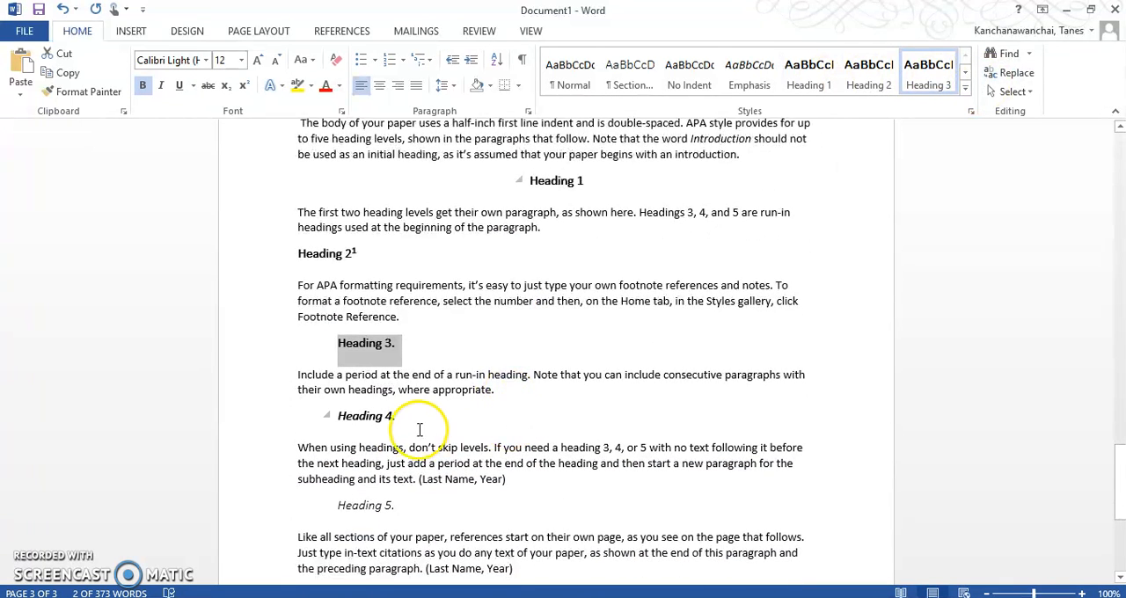
pyautogui.click(402, 465)
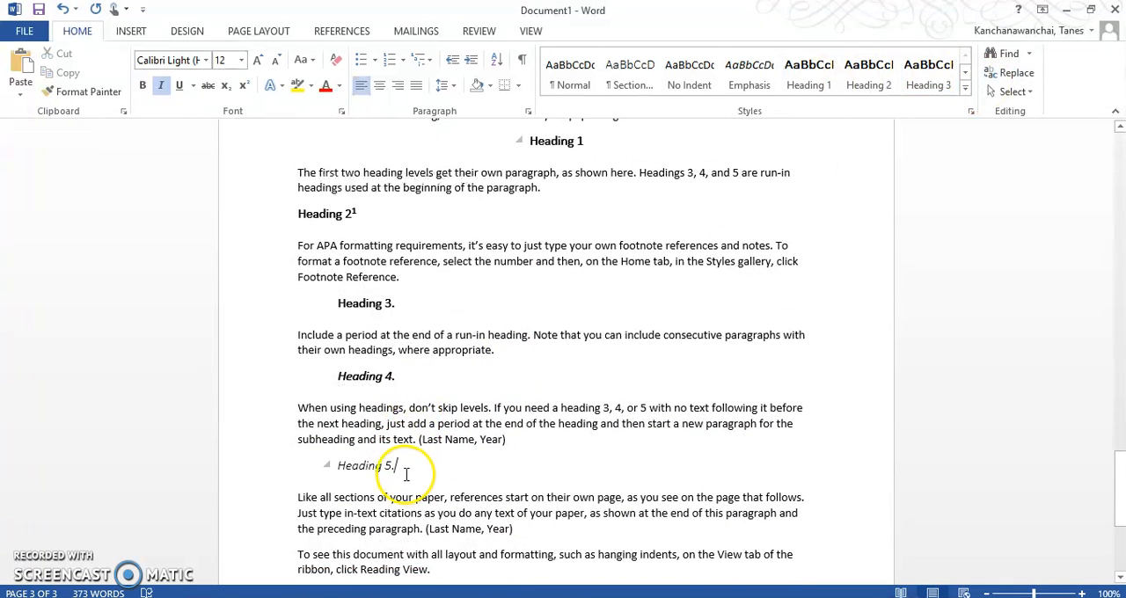
# Insert a blank page between the abstract and the Wearable Devices body text.
pyautogui.scroll(10, 558, 409)
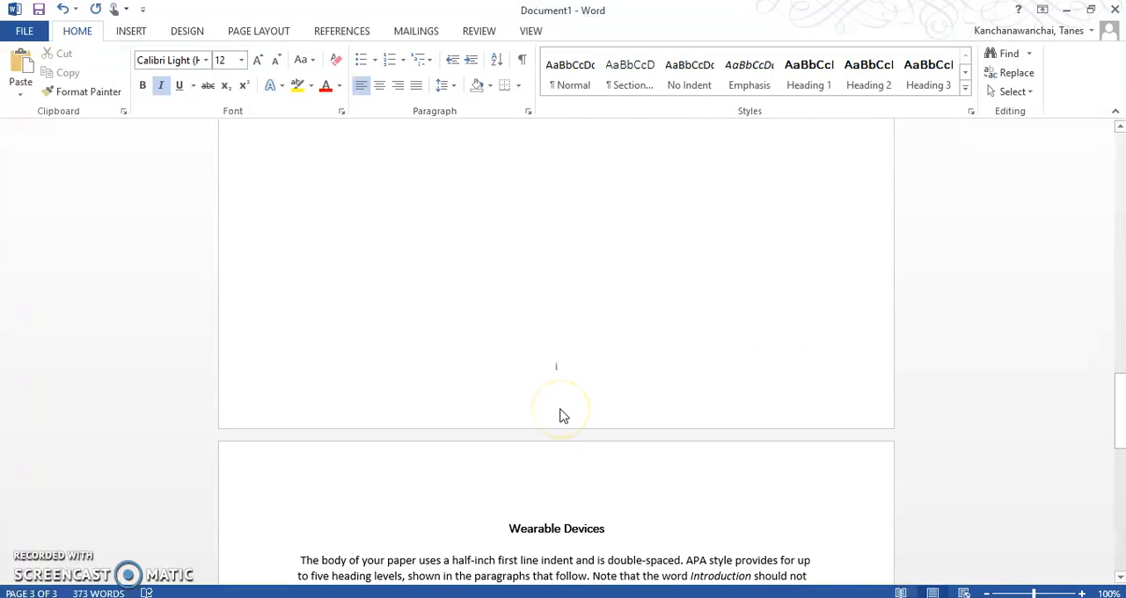
pyautogui.scroll(11, 561, 414)
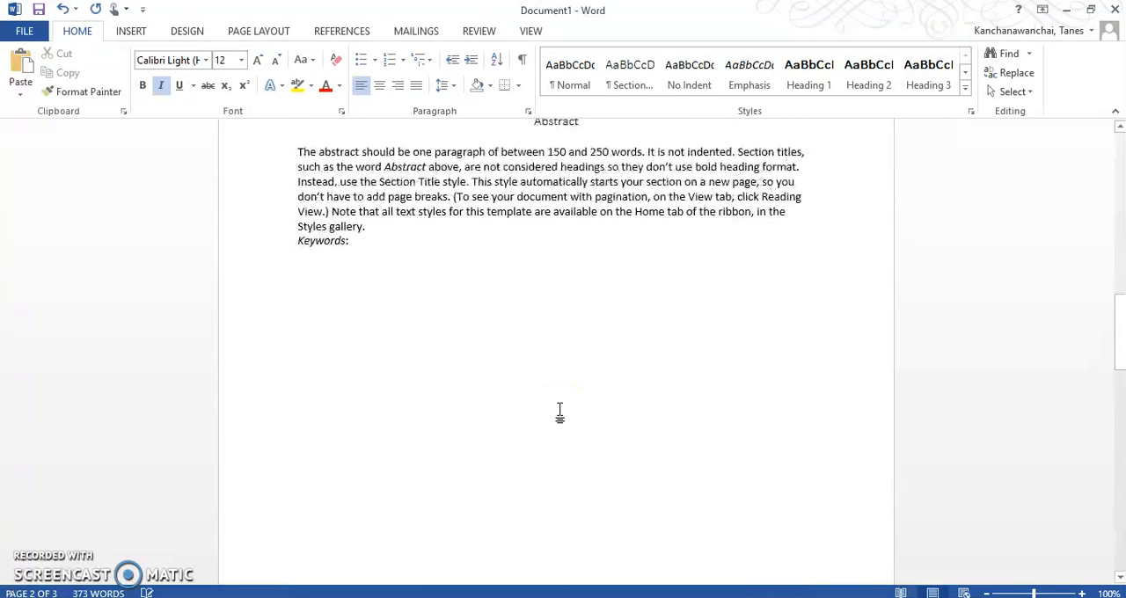
pyautogui.scroll(-10, 569, 317)
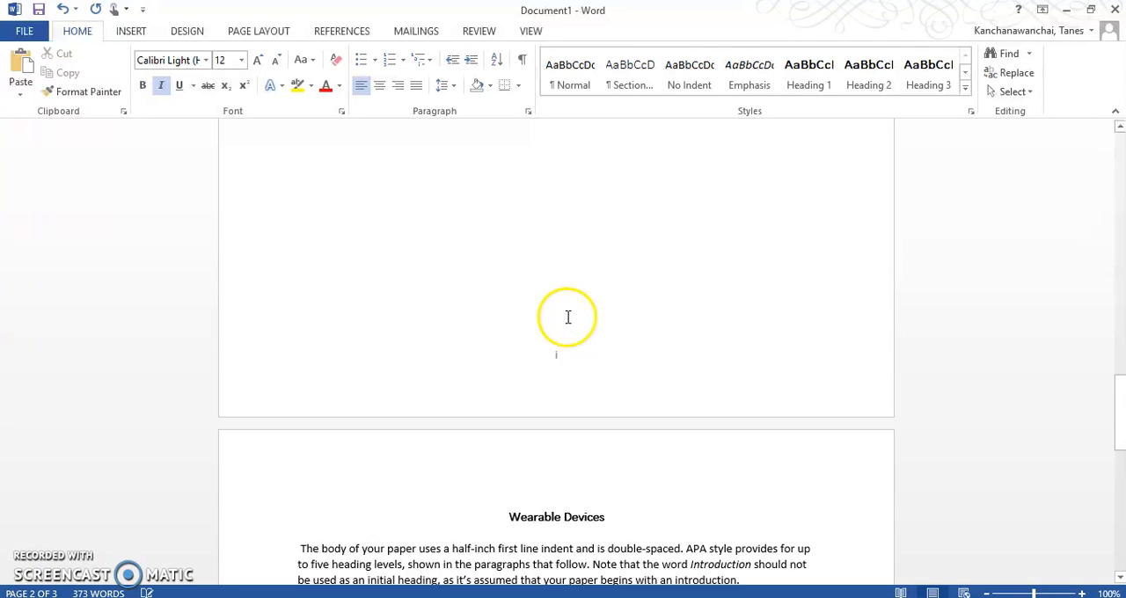
pyautogui.scroll(-1, 568, 317)
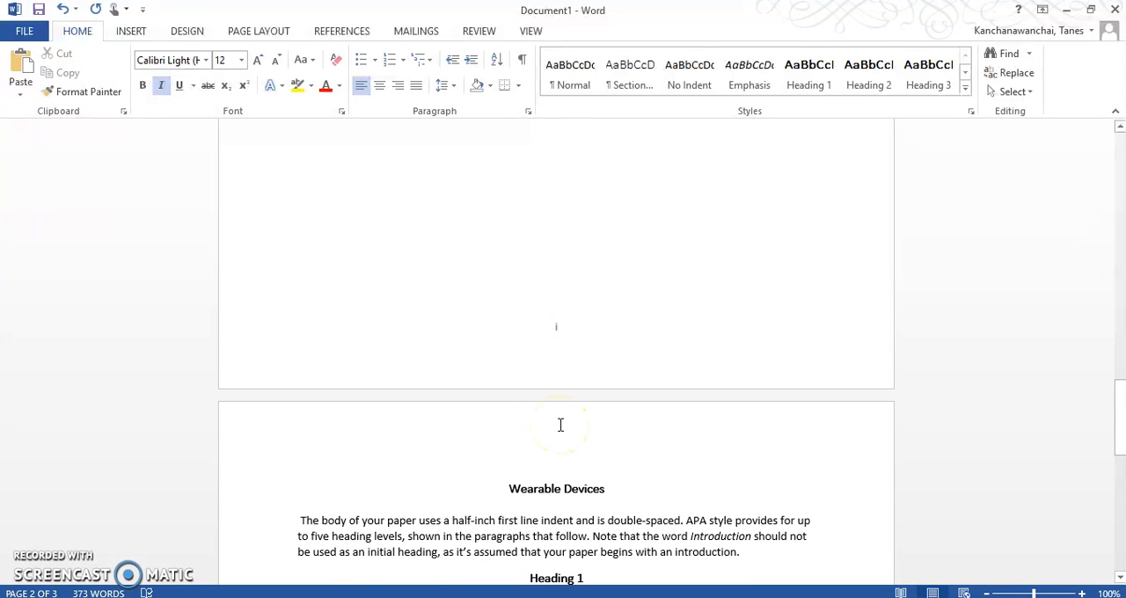
pyautogui.scroll(11, 558, 294)
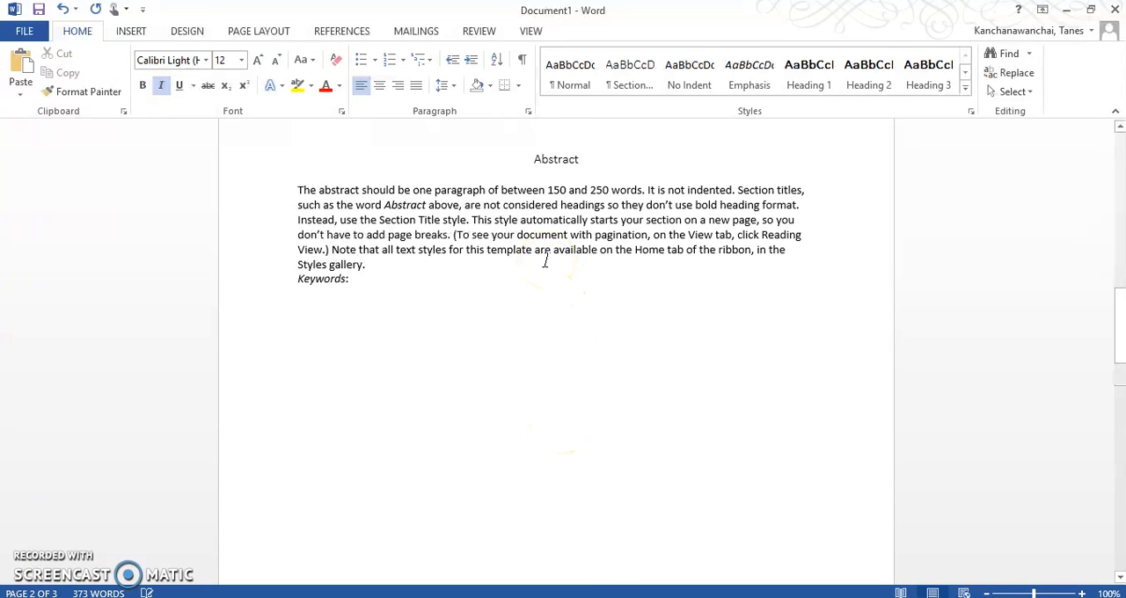
pyautogui.scroll(-4, 546, 262)
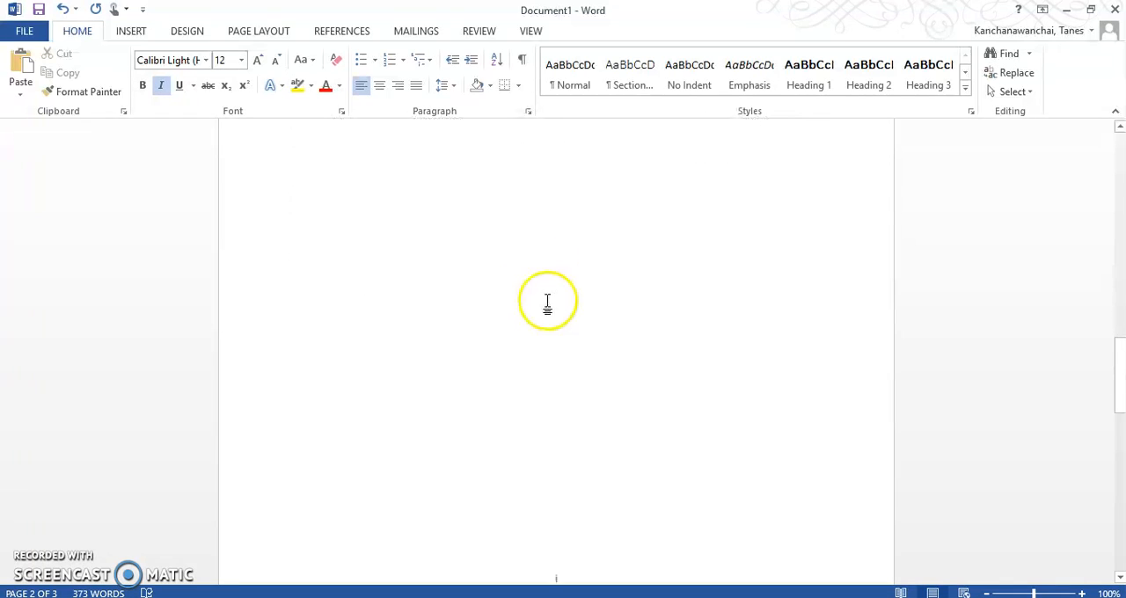
pyautogui.click(566, 412)
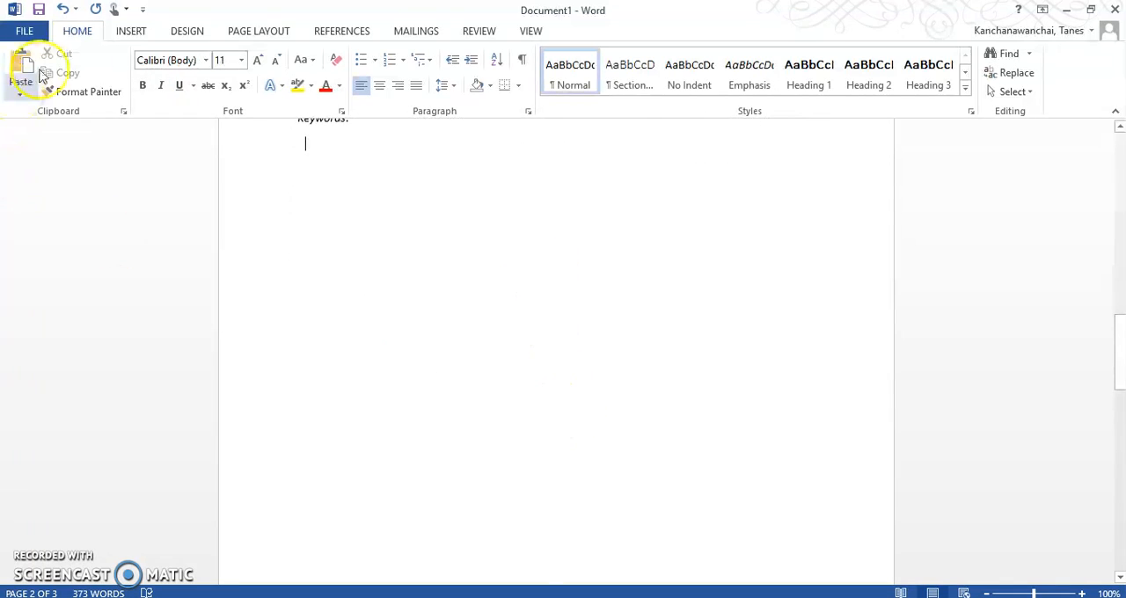
pyautogui.click(130, 32)
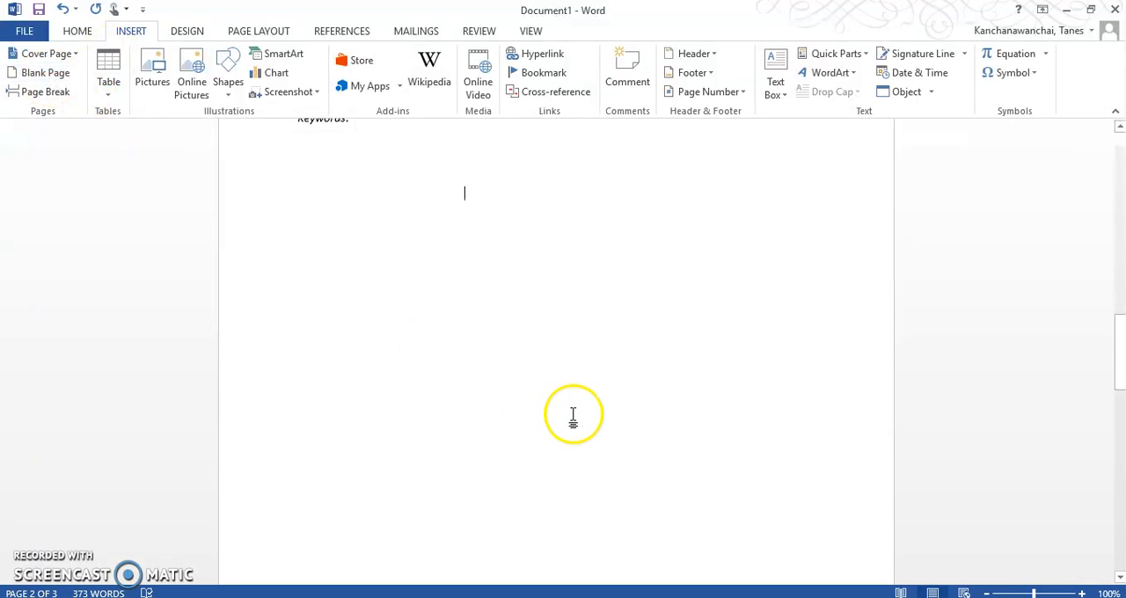
pyautogui.click(54, 77)
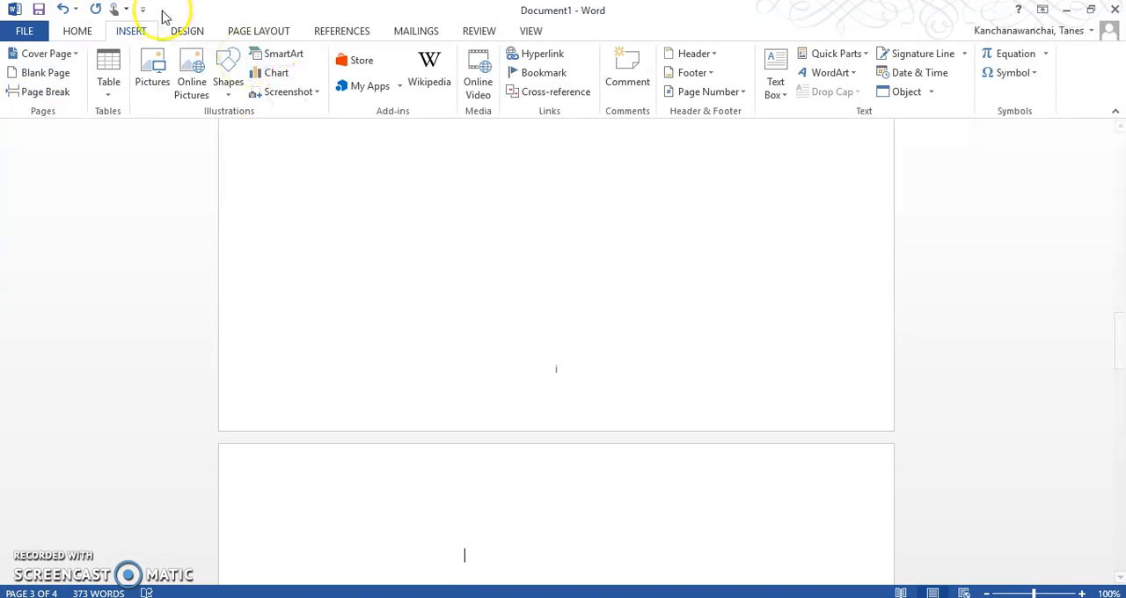
# Insert an Automatic Table 2 table of contents on the blank page after the abstract.
pyautogui.scroll(-3, 526, 432)
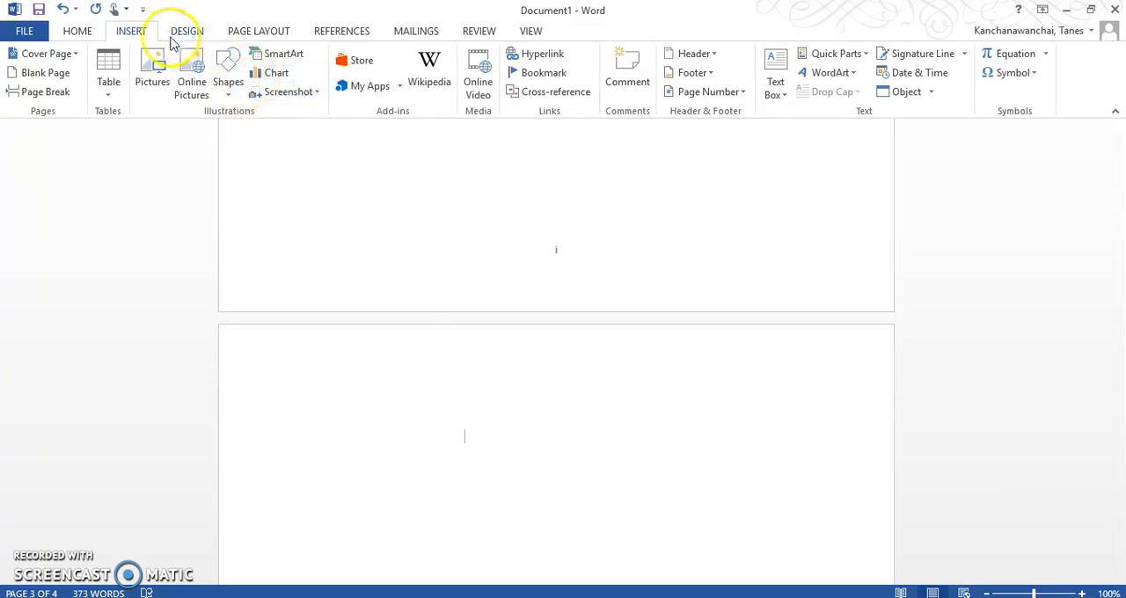
pyautogui.click(253, 35)
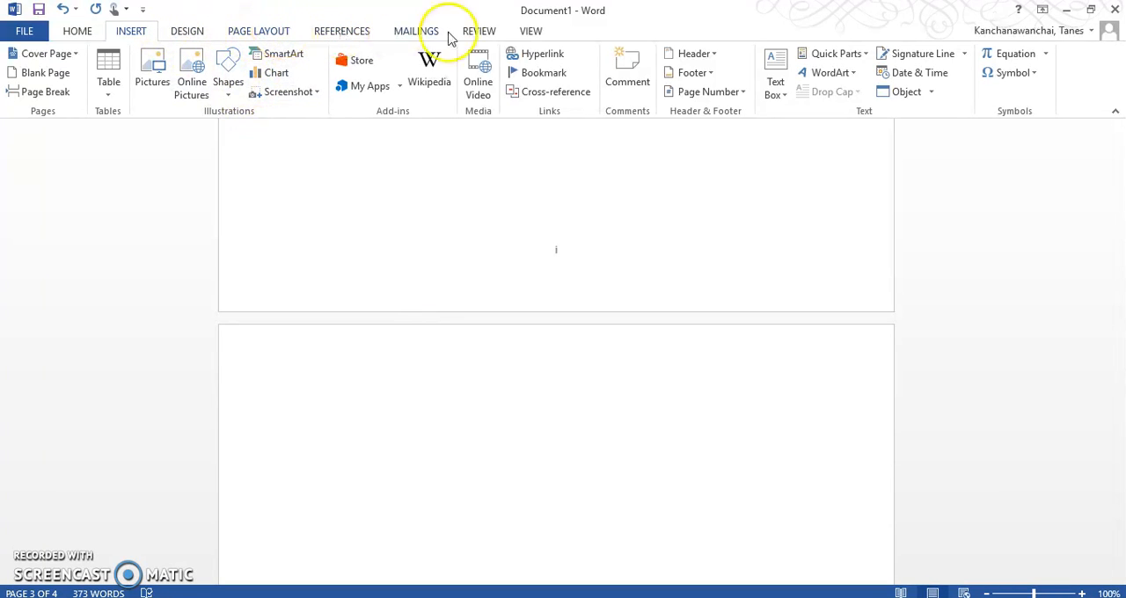
pyautogui.click(334, 36)
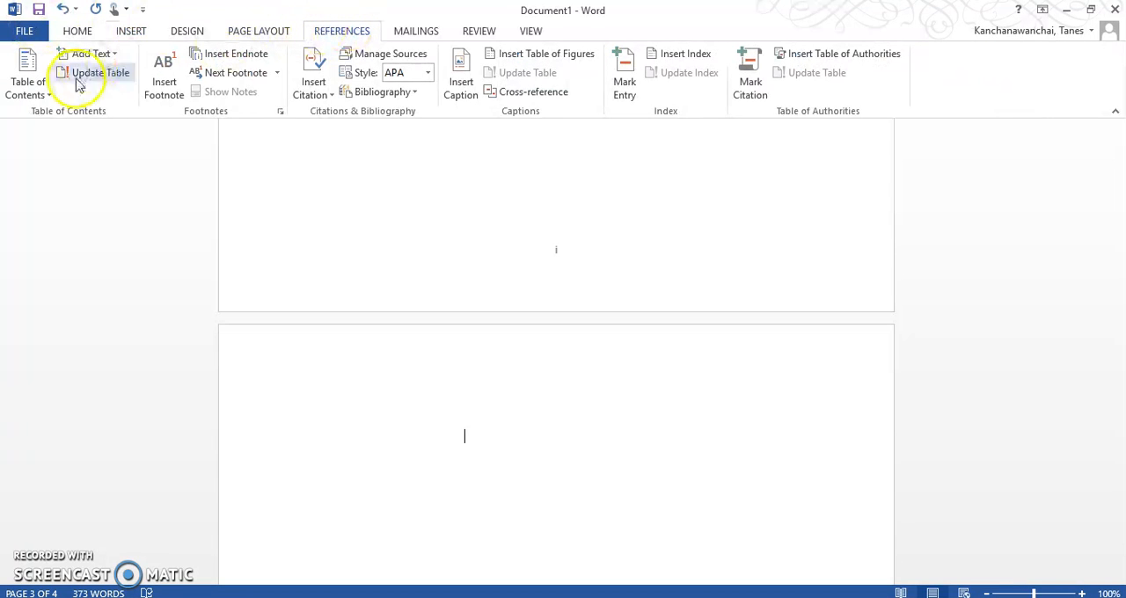
pyautogui.click(51, 96)
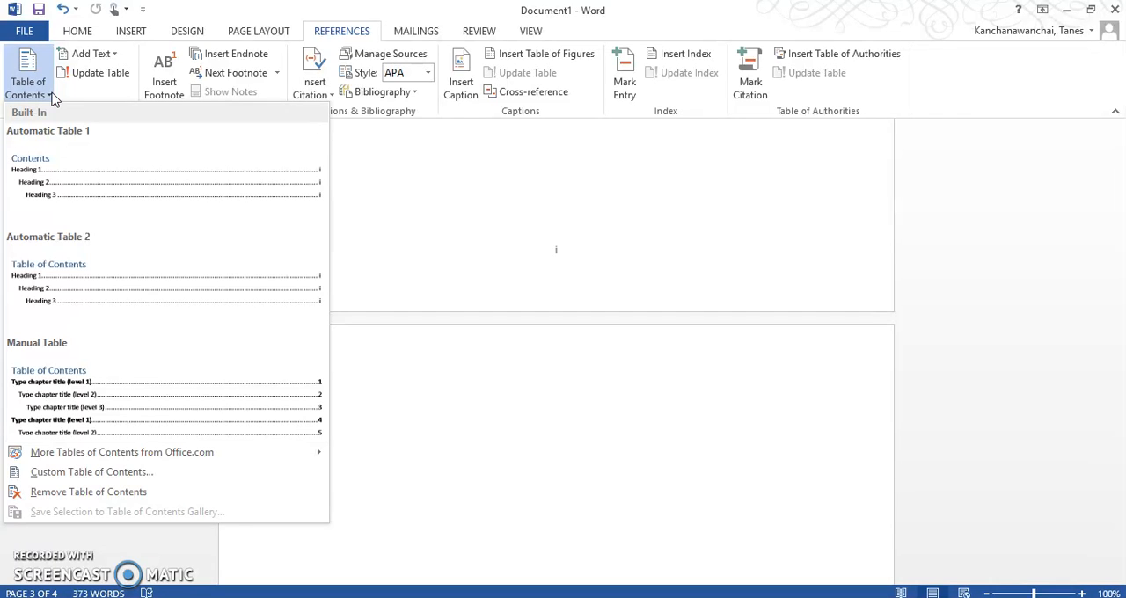
pyautogui.click(103, 177)
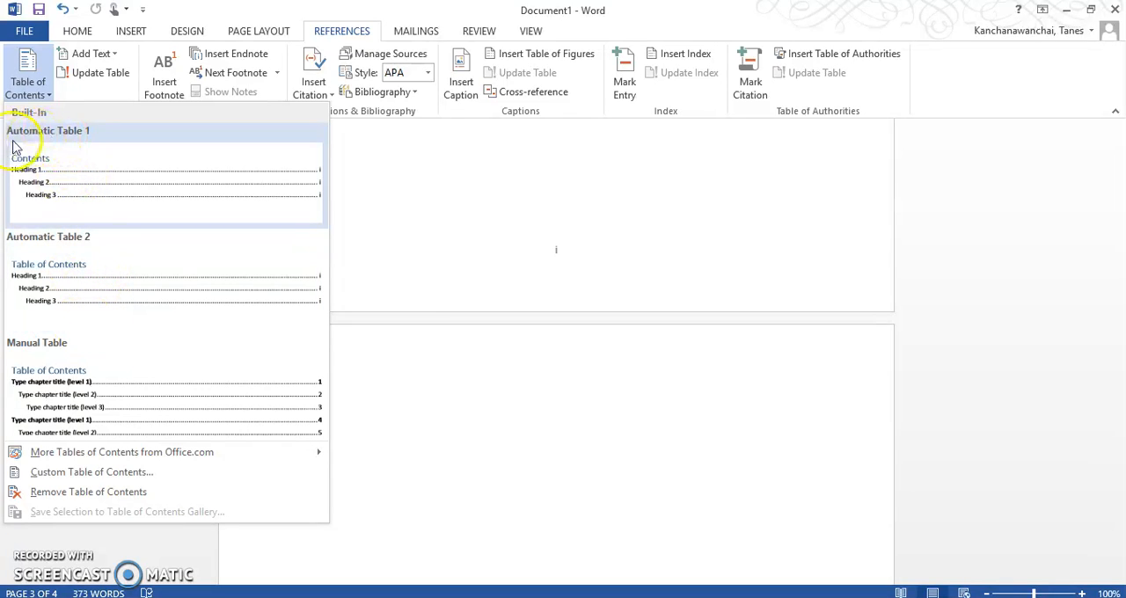
pyautogui.click(71, 297)
pyautogui.scroll(-5, 498, 396)
pyautogui.scroll(3, 500, 410)
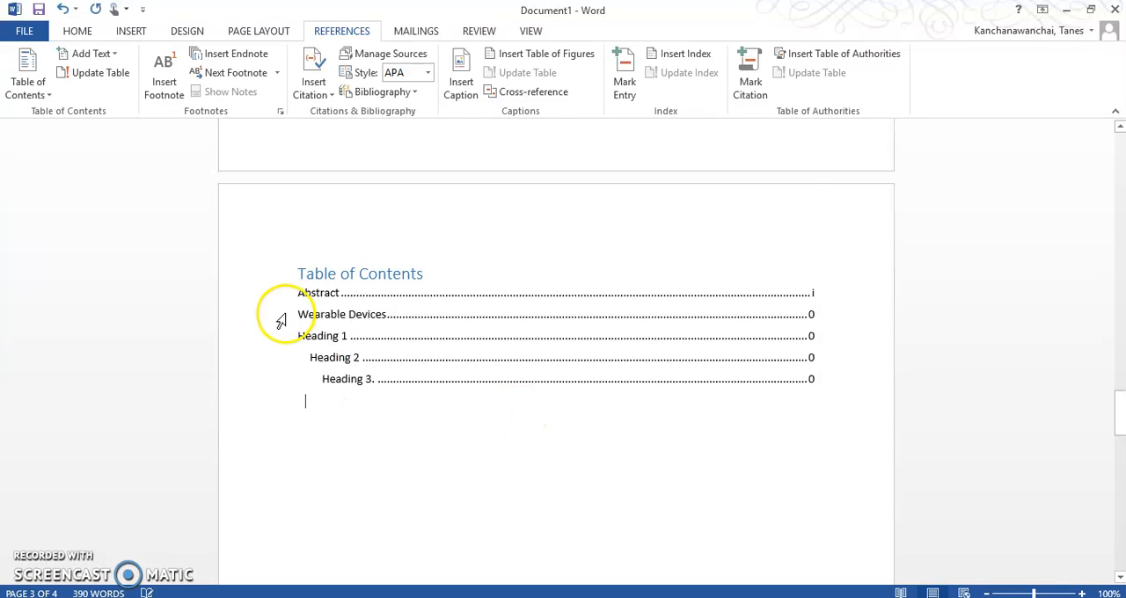
pyautogui.click(302, 294)
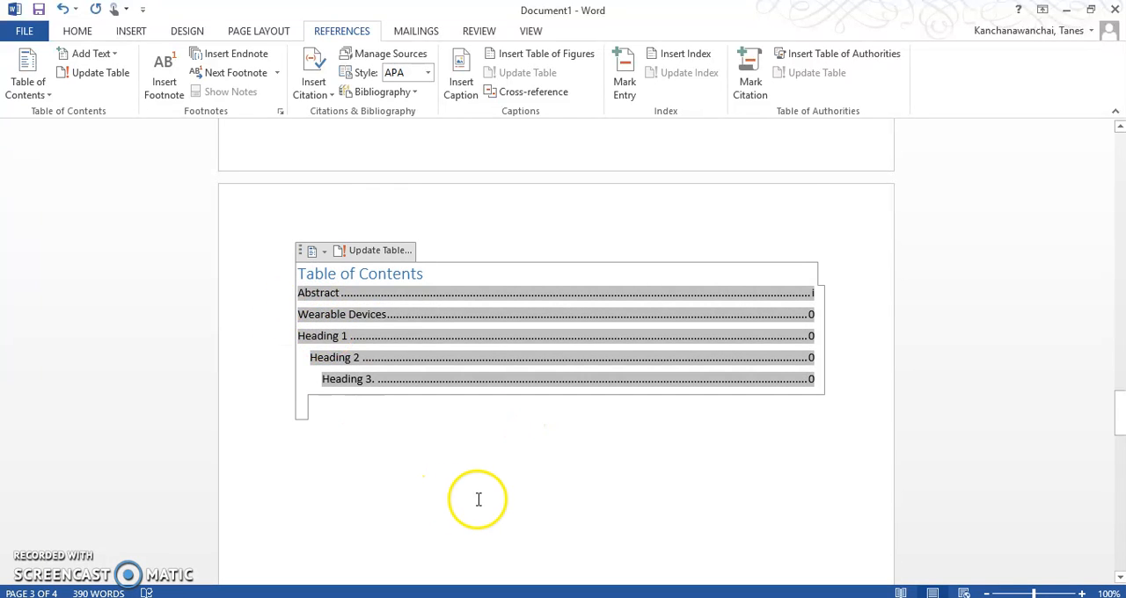
pyautogui.click(509, 495)
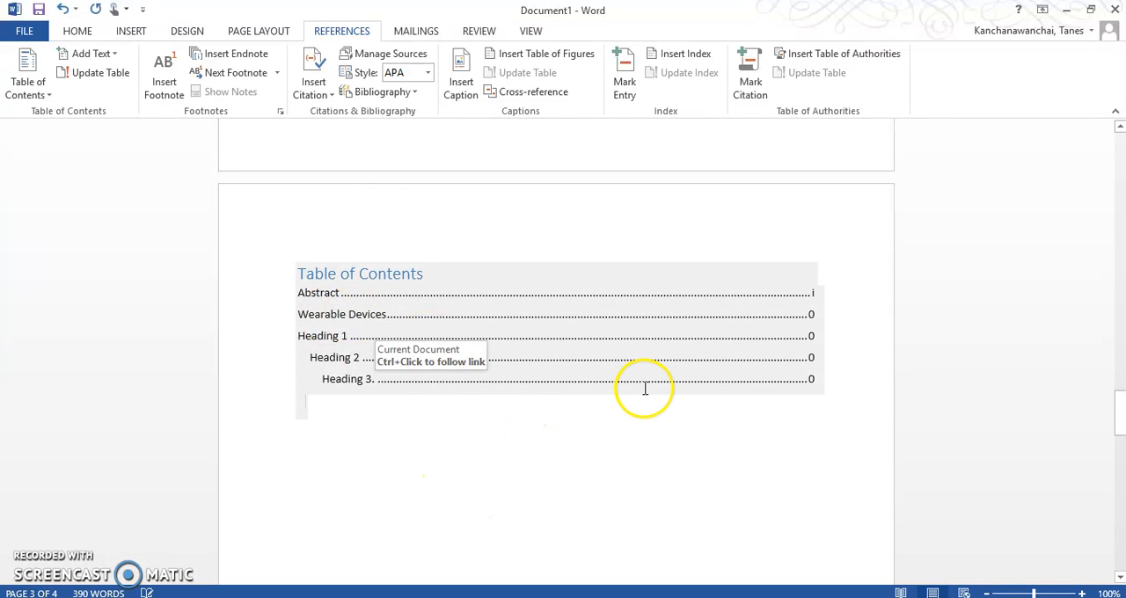
# Compare the styles of the Wearable Devices title and the Heading 1, 2 and 3 lines with the table of contents entries.
pyautogui.click(78, 30)
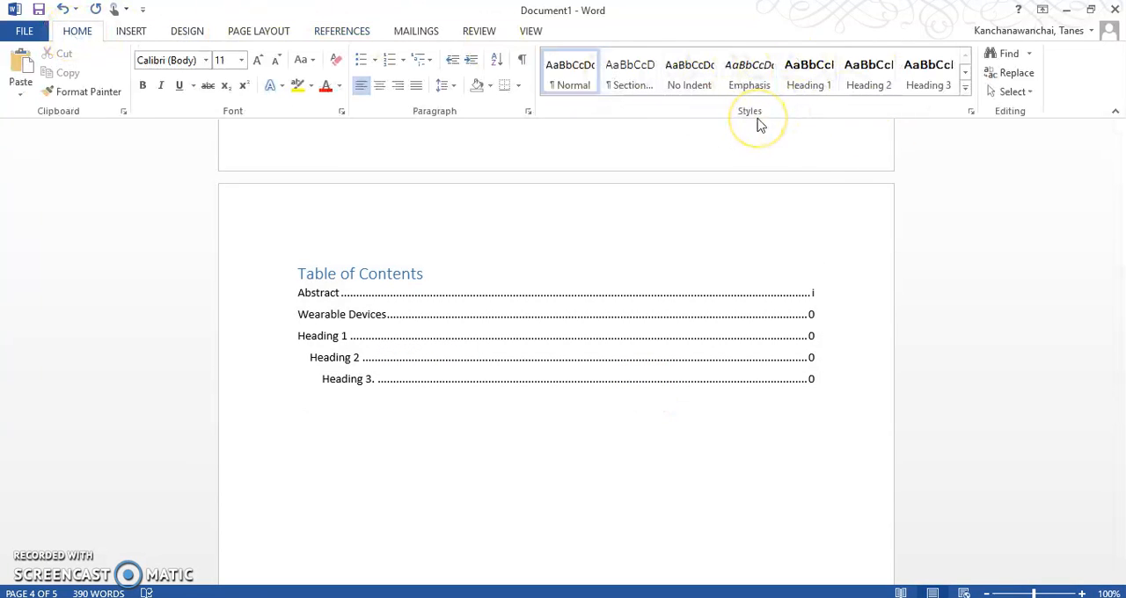
pyautogui.scroll(-4, 748, 255)
pyautogui.scroll(-5, 747, 266)
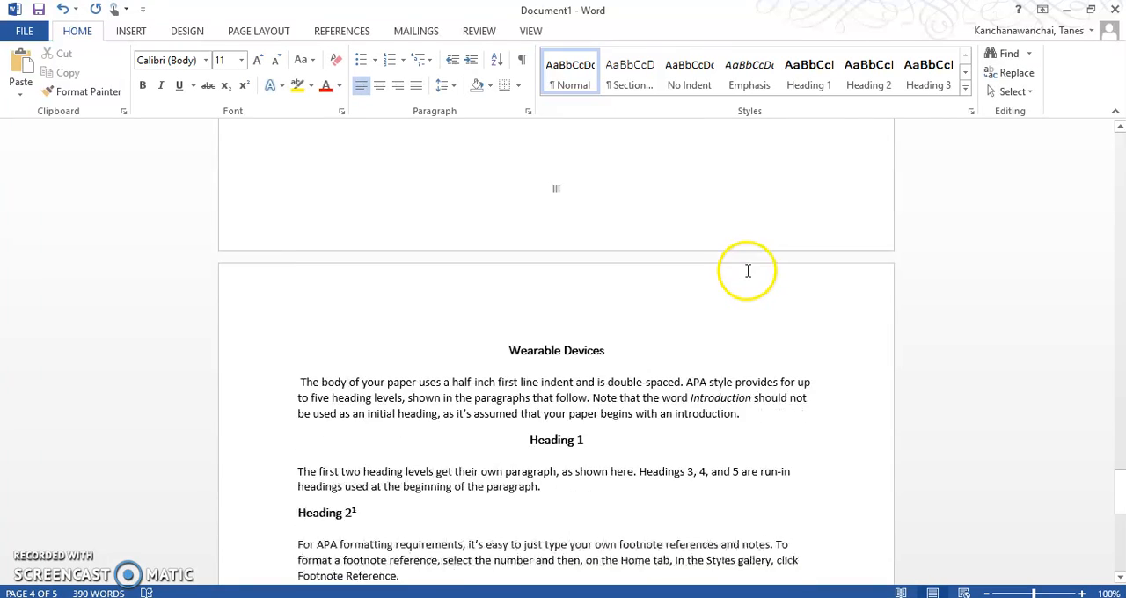
pyautogui.scroll(2, 615, 255)
pyautogui.click(559, 282)
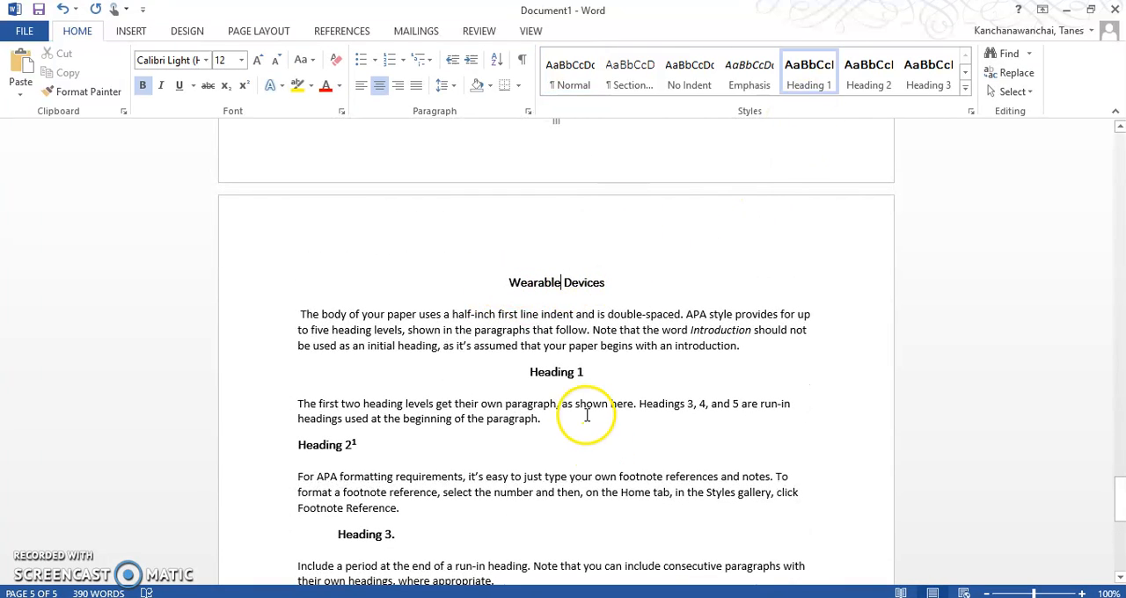
pyautogui.moveTo(585, 373); pyautogui.dragTo(519, 375)
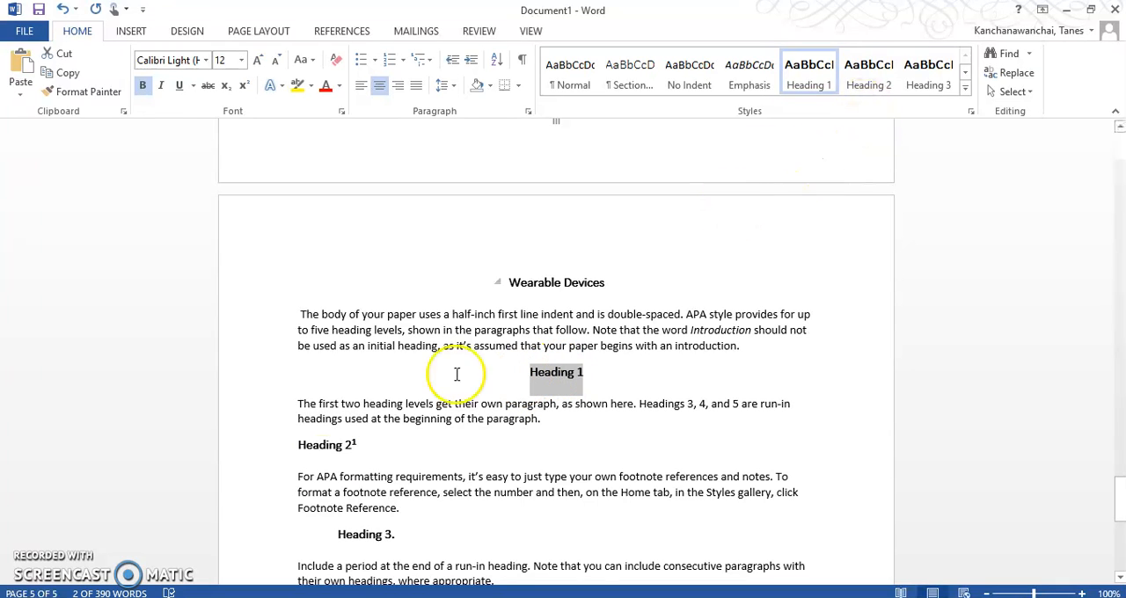
pyautogui.moveTo(297, 445); pyautogui.dragTo(357, 446)
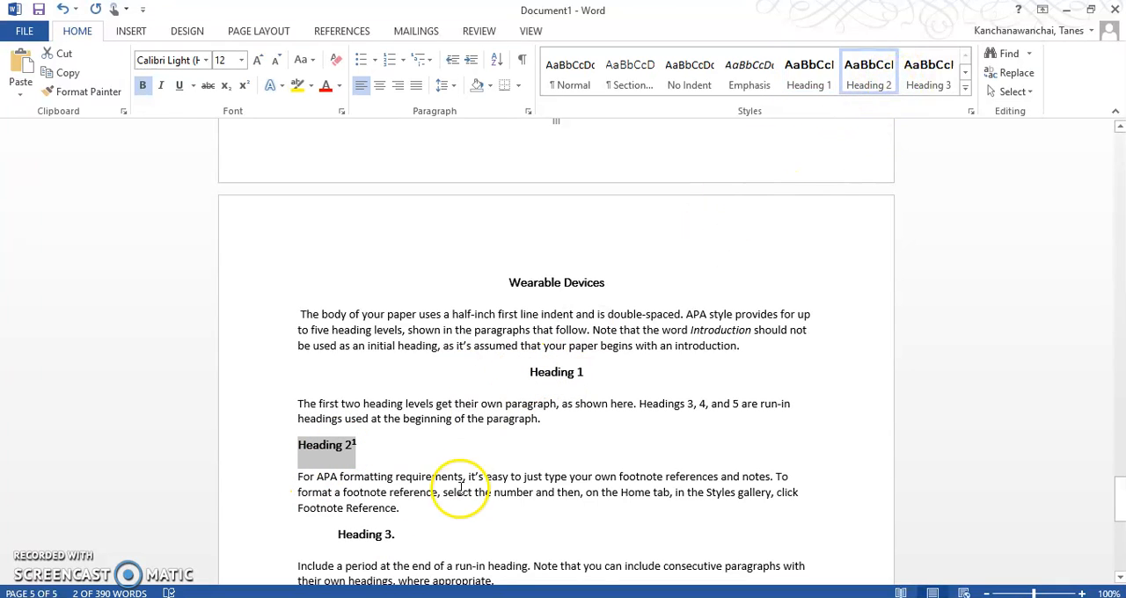
pyautogui.moveTo(336, 535); pyautogui.dragTo(396, 534)
pyautogui.scroll(-6, 718, 396)
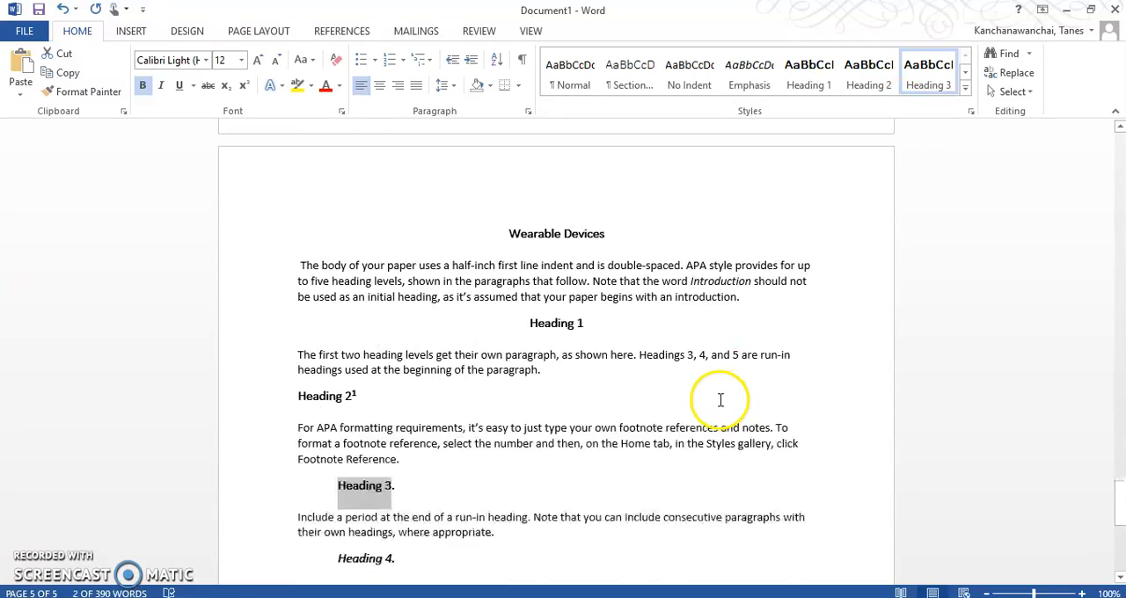
pyautogui.scroll(13, 718, 397)
pyautogui.scroll(13, 719, 368)
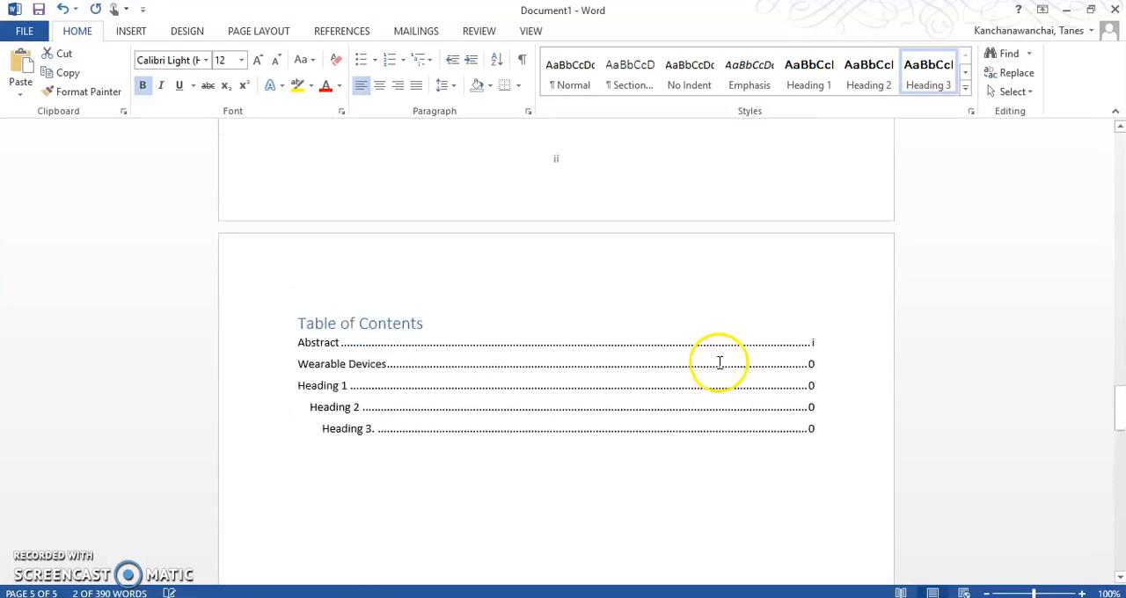
pyautogui.click(452, 509)
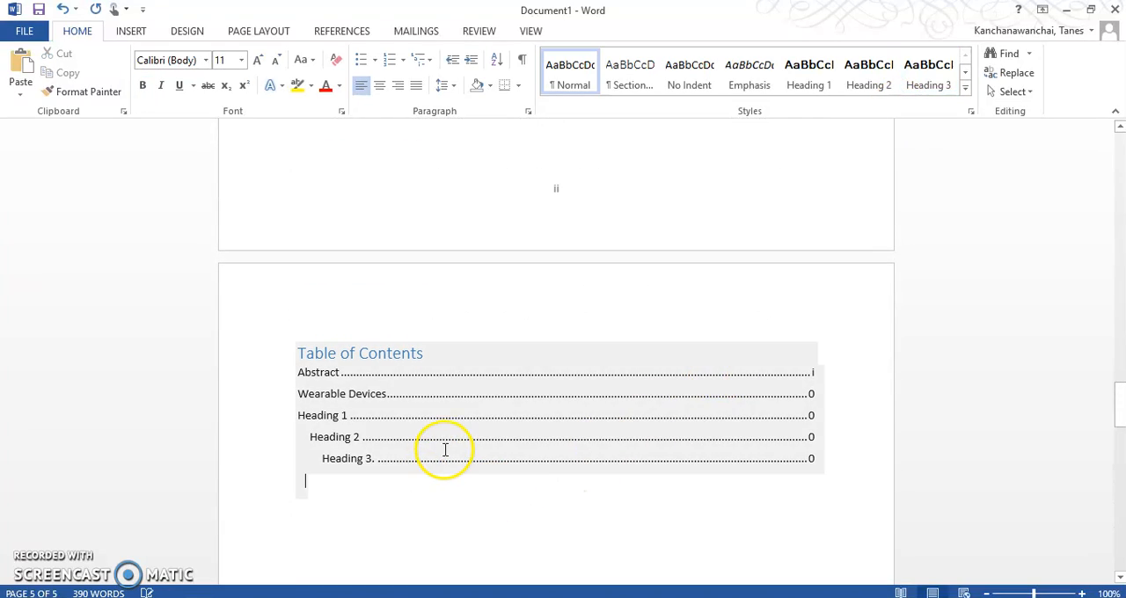
# Check which styles are applied to the Heading 3 and Heading 4 lines in the body text.
pyautogui.click(444, 450)
pyautogui.scroll(-15, 448, 430)
pyautogui.scroll(-7, 452, 431)
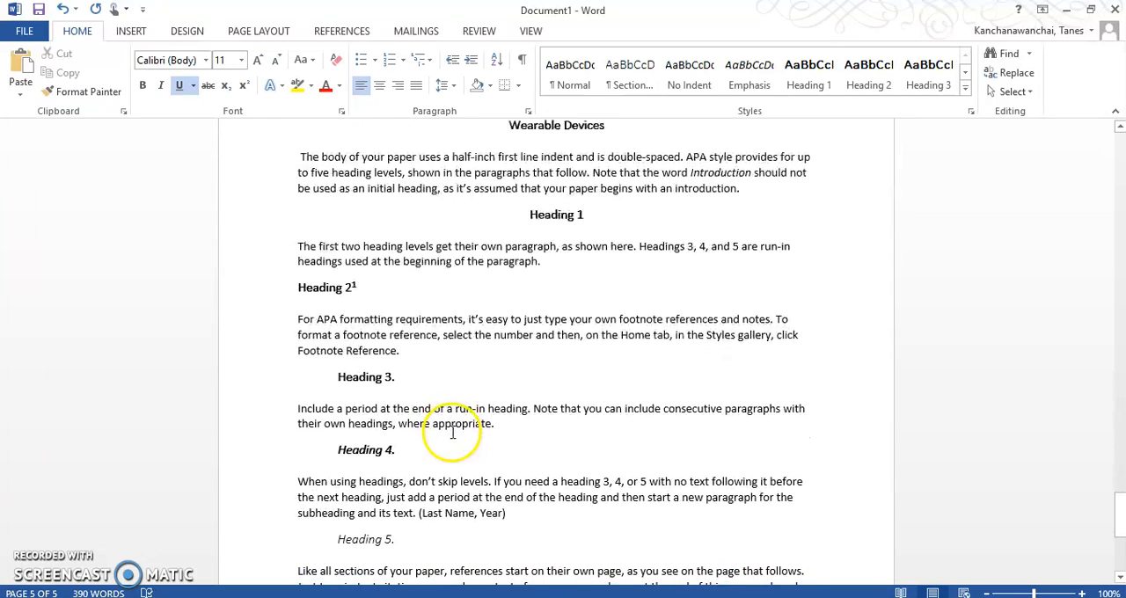
pyautogui.moveTo(396, 407); pyautogui.dragTo(327, 408)
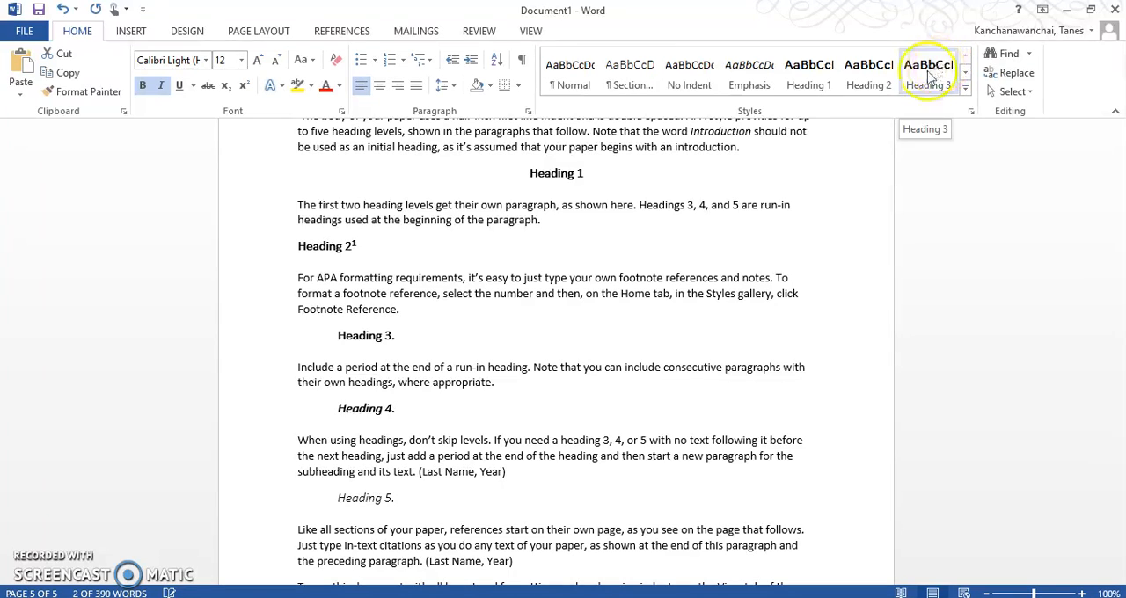
pyautogui.click(394, 410)
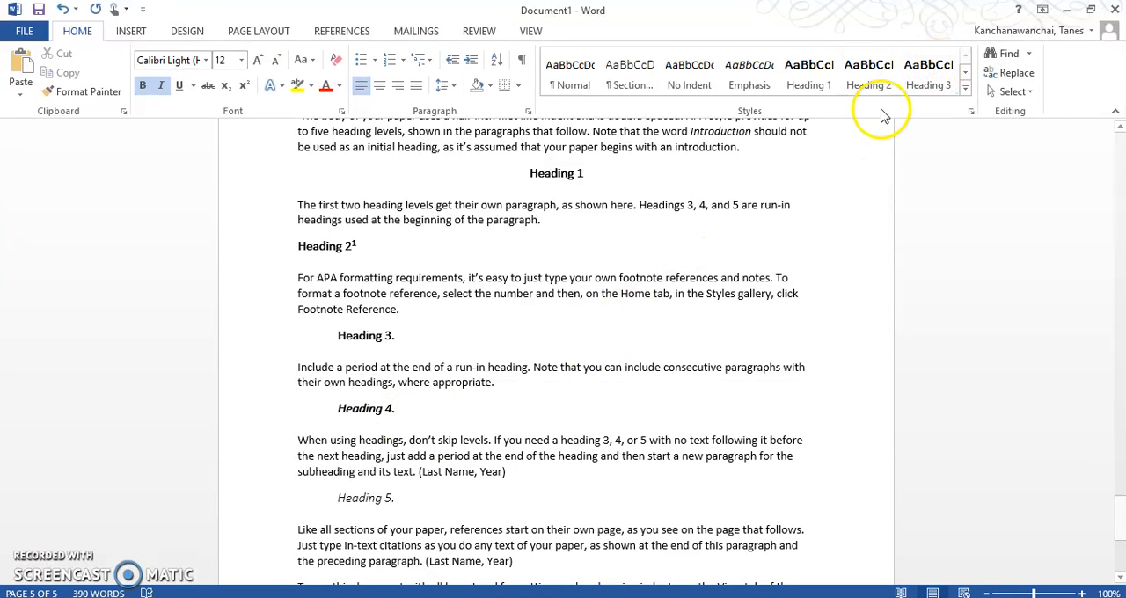
pyautogui.click(965, 89)
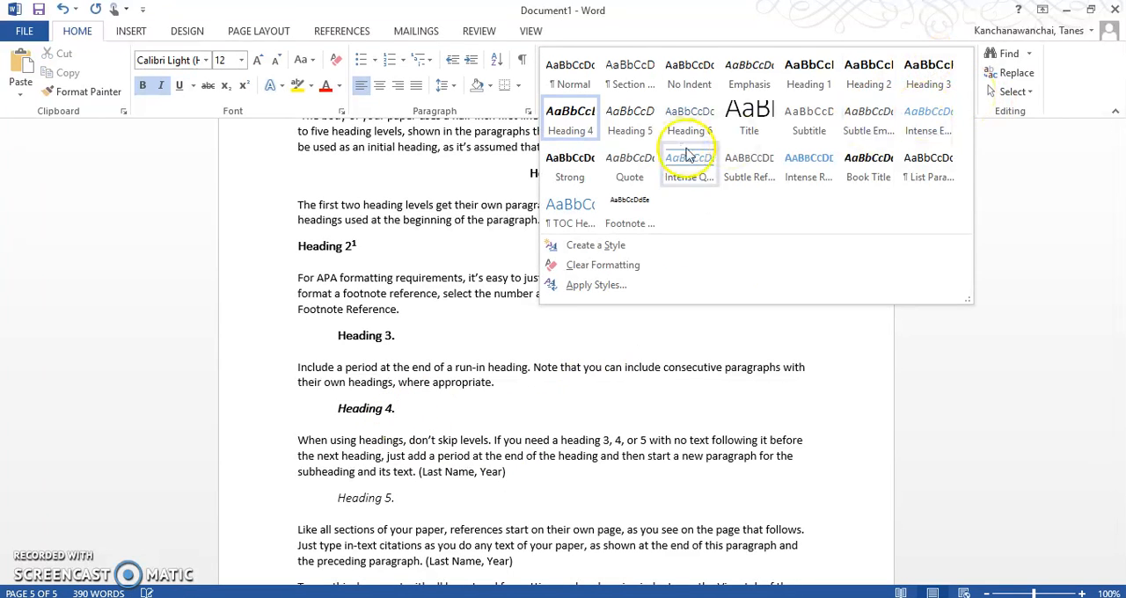
pyautogui.click(419, 505)
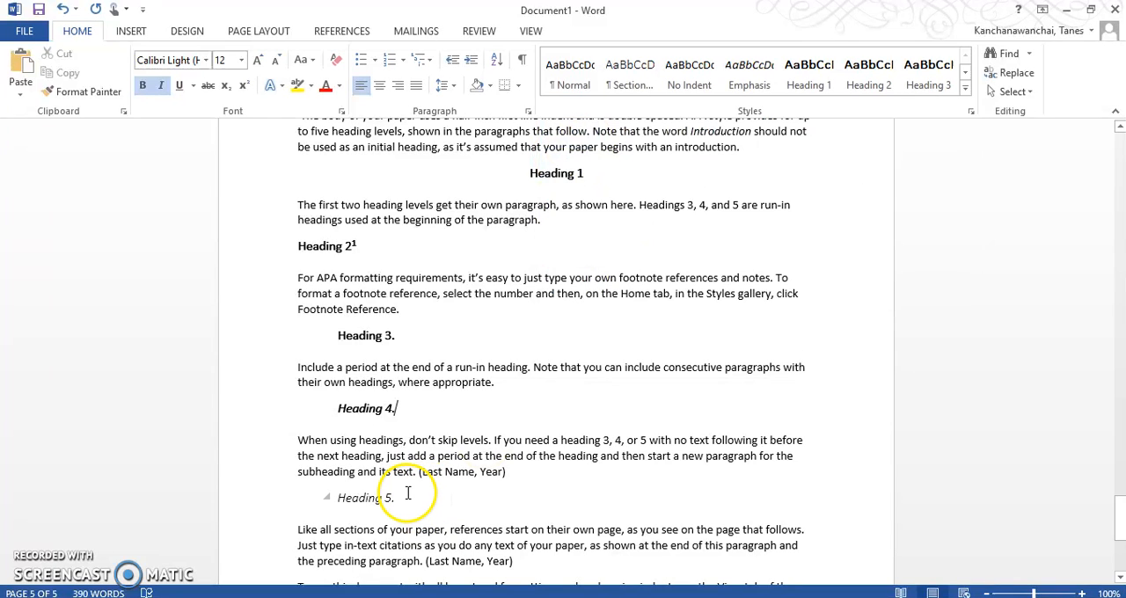
# Copy the Heading 2 line with its footnote paragraph and paste it at the end of the body text.
pyautogui.scroll(4, 401, 479)
pyautogui.scroll(-3, 387, 528)
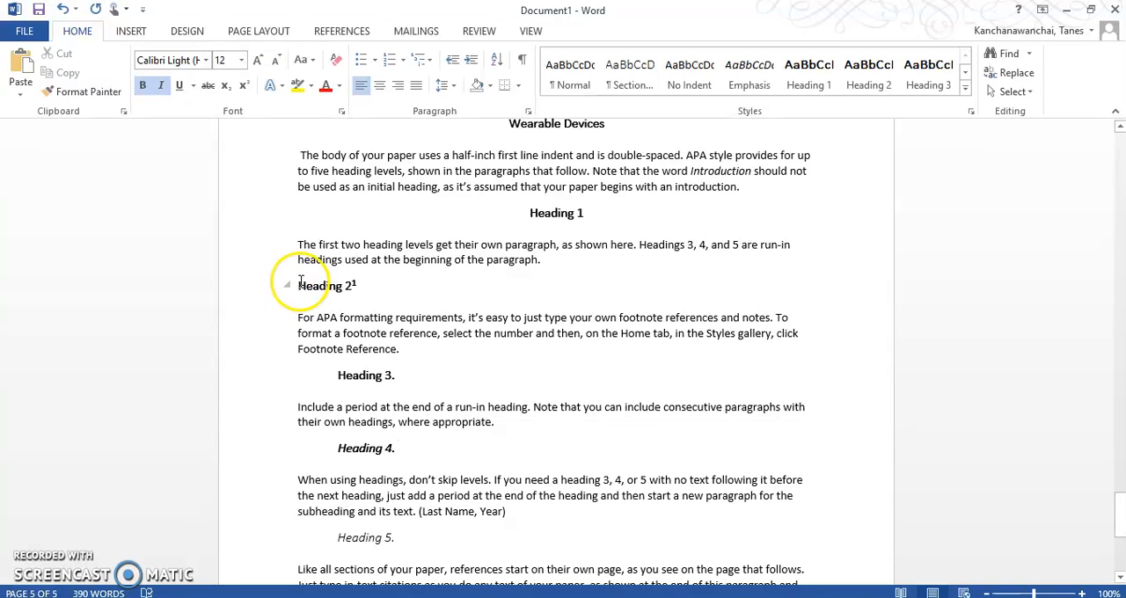
pyautogui.moveTo(539, 195); pyautogui.dragTo(573, 264)
pyautogui.click(571, 264)
pyautogui.moveTo(301, 287); pyautogui.dragTo(400, 350)
pyautogui.rightClick(400, 349)
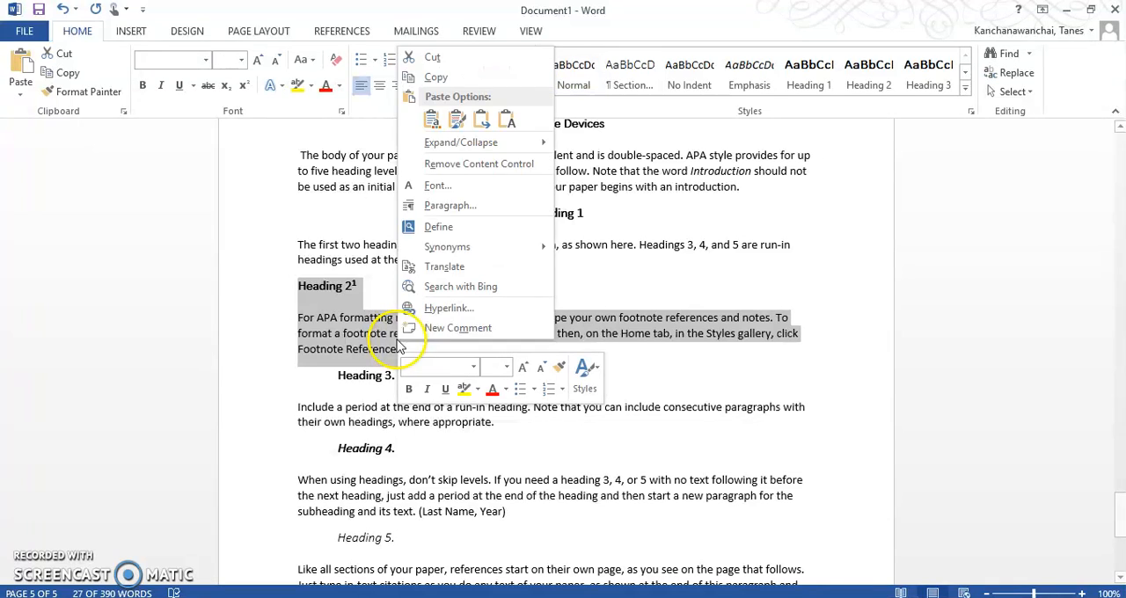
pyautogui.click(475, 77)
pyautogui.scroll(-7, 616, 503)
pyautogui.click(485, 387)
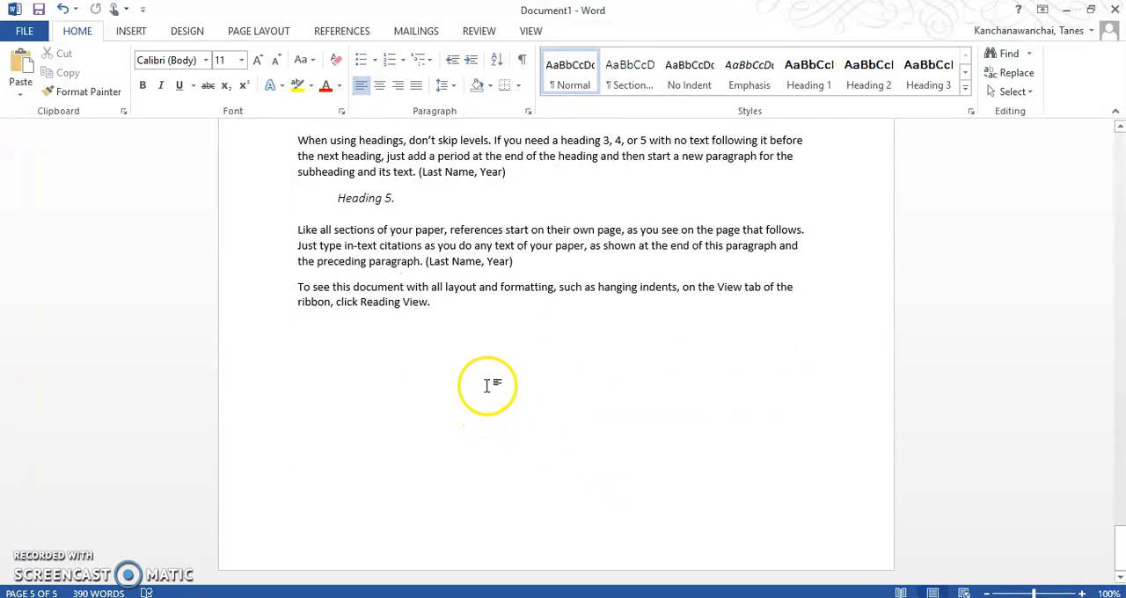
pyautogui.hotkey('ctrl', 'v')
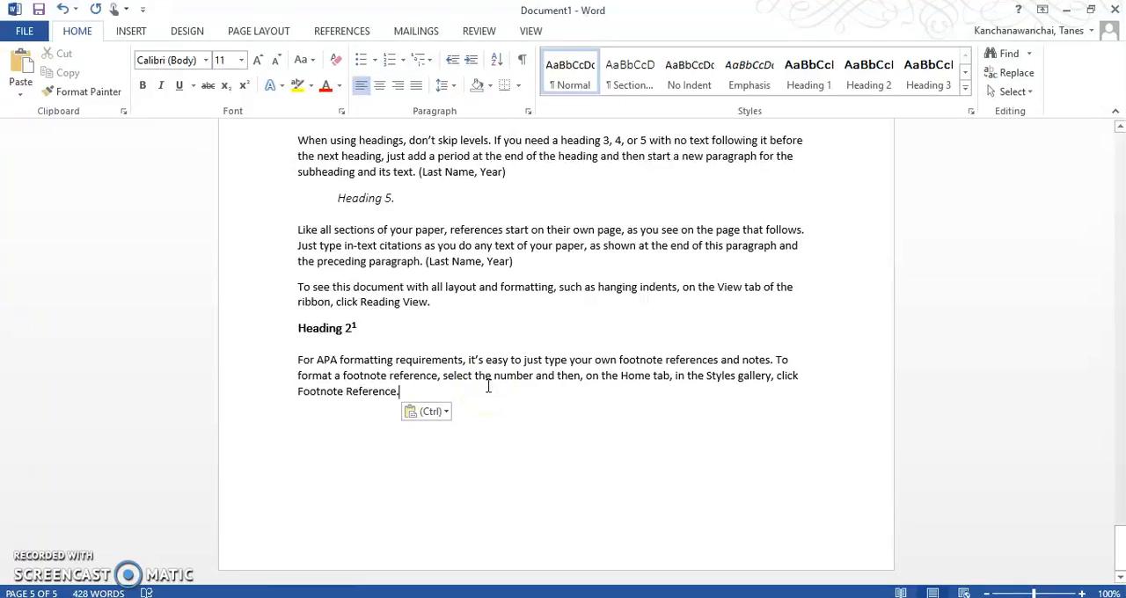
# Update the entire table of contents to include the pasted Heading 2 section.
pyautogui.hotkey('ctrl', 's')
pyautogui.click(34, 29)
pyautogui.scroll(10, 458, 338)
pyautogui.scroll(15, 475, 339)
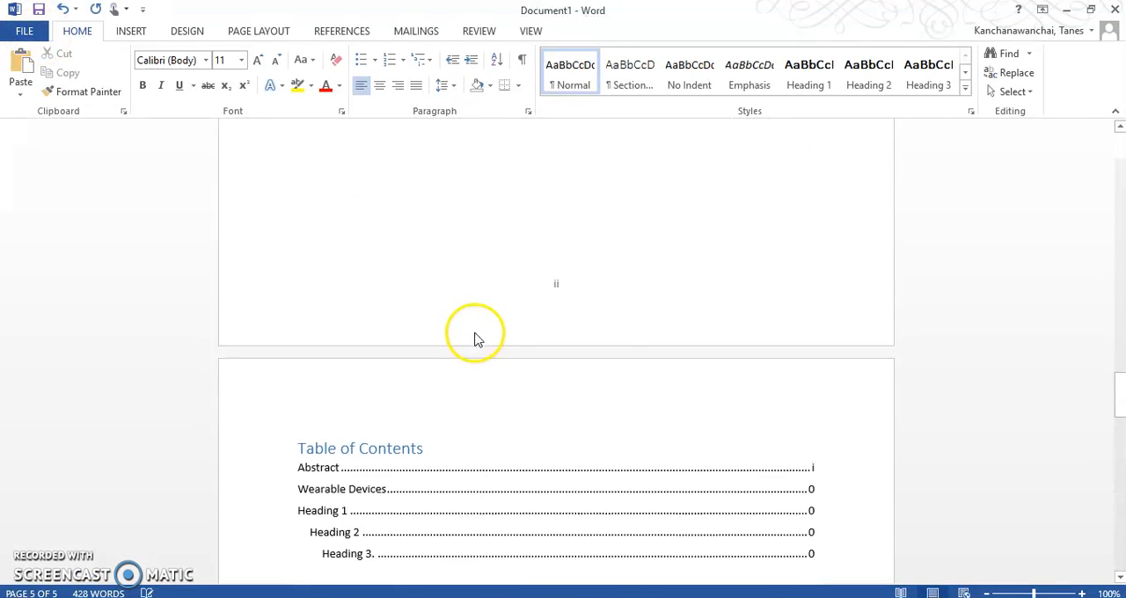
pyautogui.click(463, 475)
pyautogui.click(378, 429)
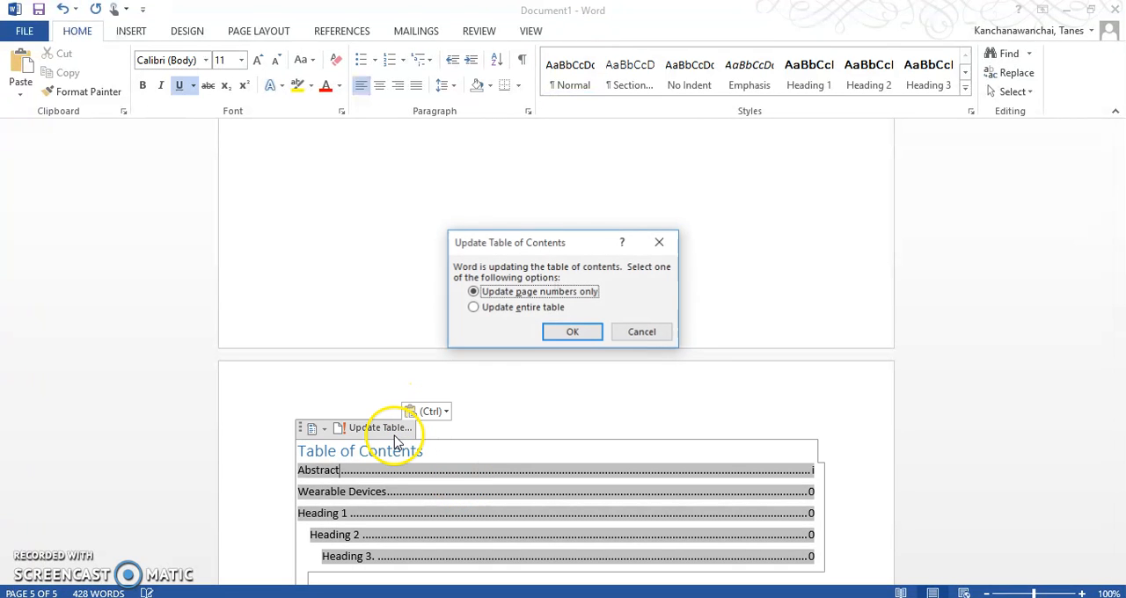
pyautogui.click(527, 308)
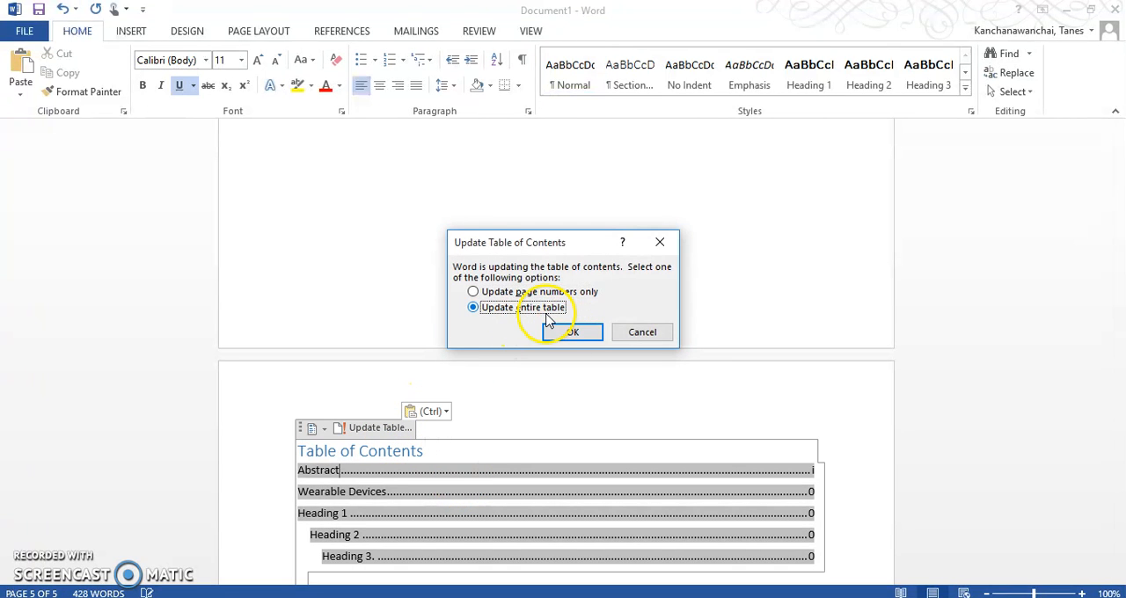
pyautogui.click(572, 332)
pyautogui.scroll(-3, 439, 396)
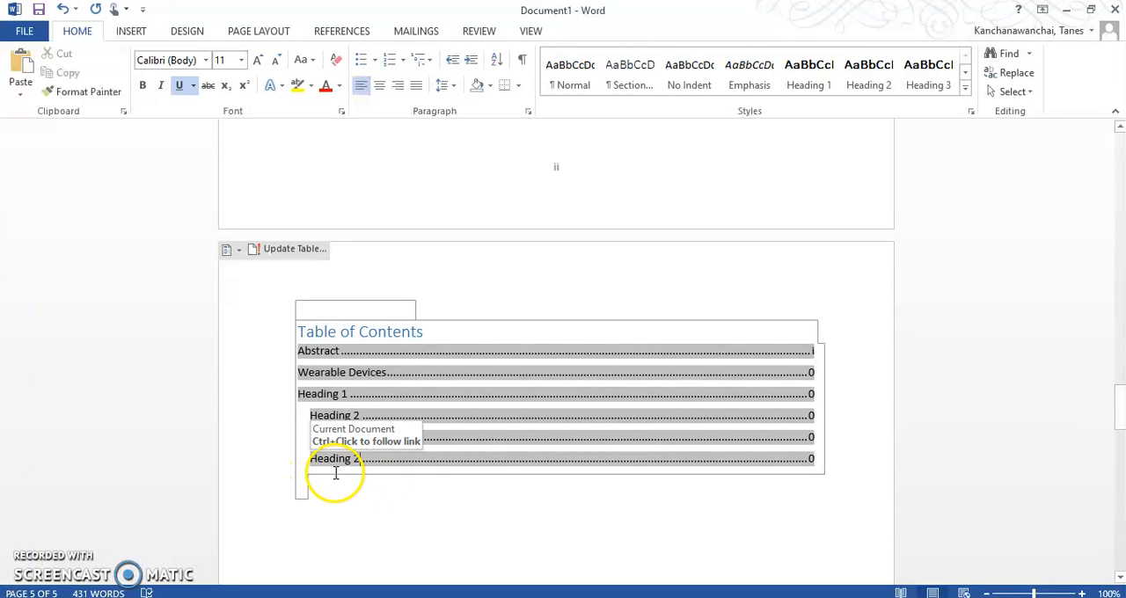
pyautogui.click(419, 508)
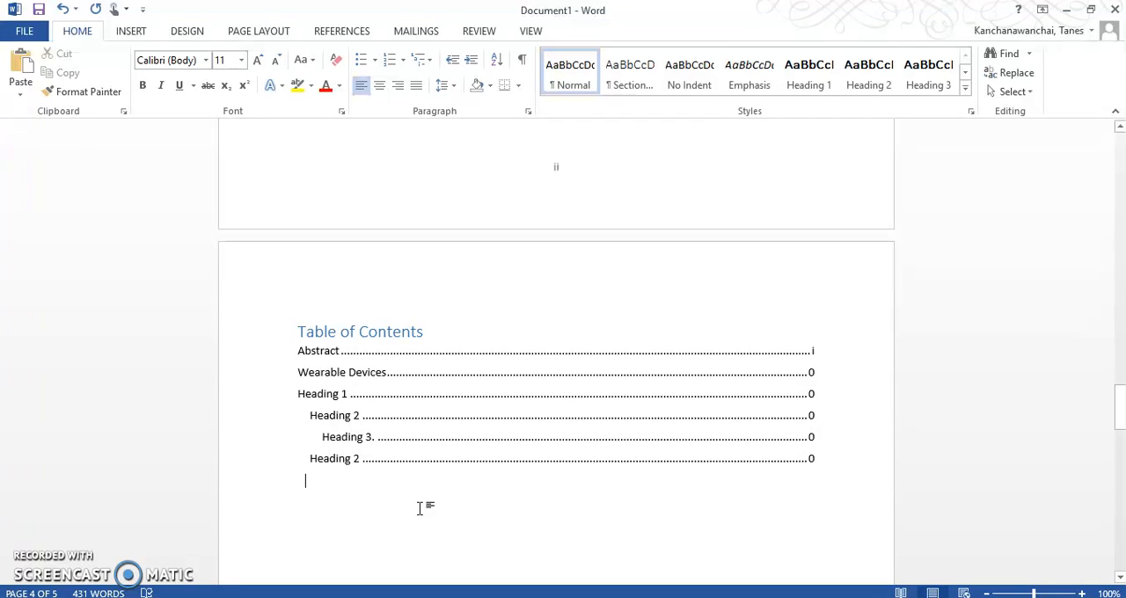
# Compare the page numbers in the table of contents entries with the page footers and the body text.
pyautogui.click(384, 398)
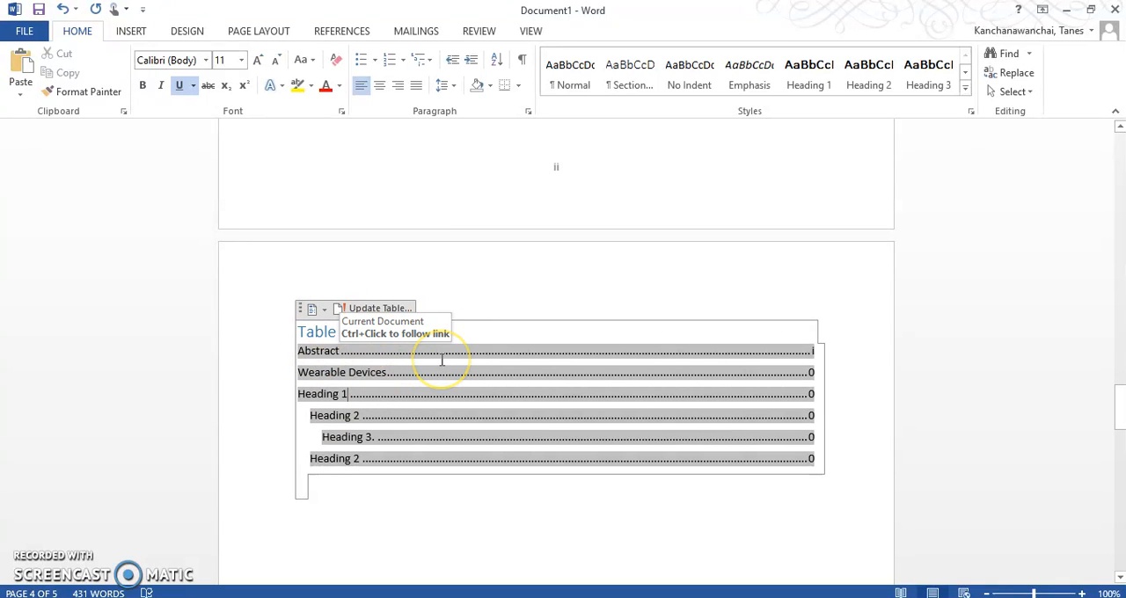
pyautogui.click(566, 485)
pyautogui.click(552, 540)
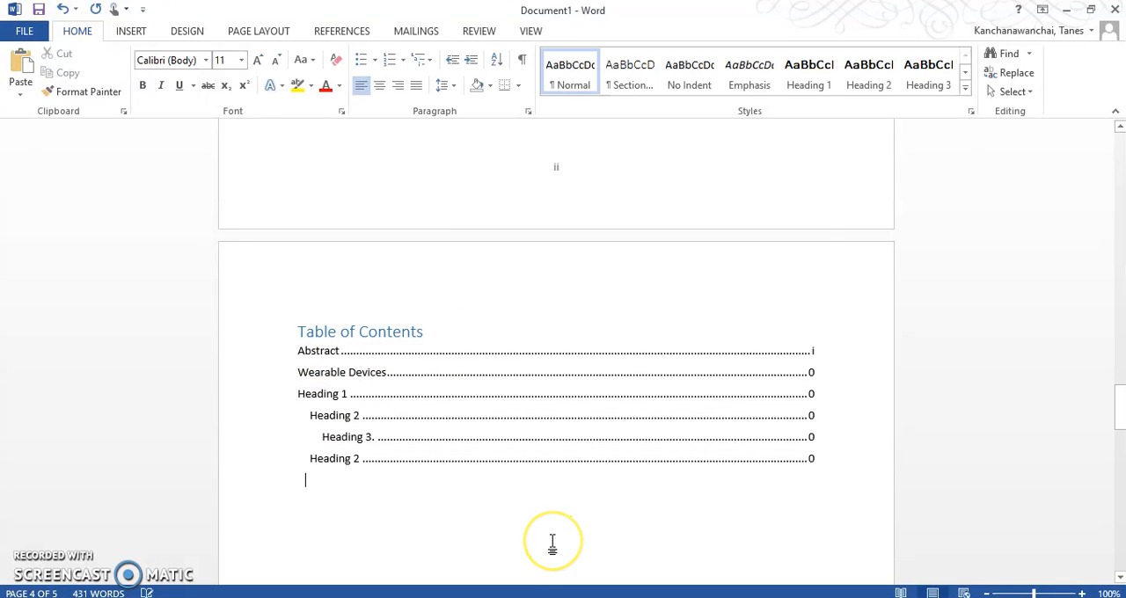
pyautogui.scroll(-6, 542, 554)
pyautogui.scroll(5, 542, 554)
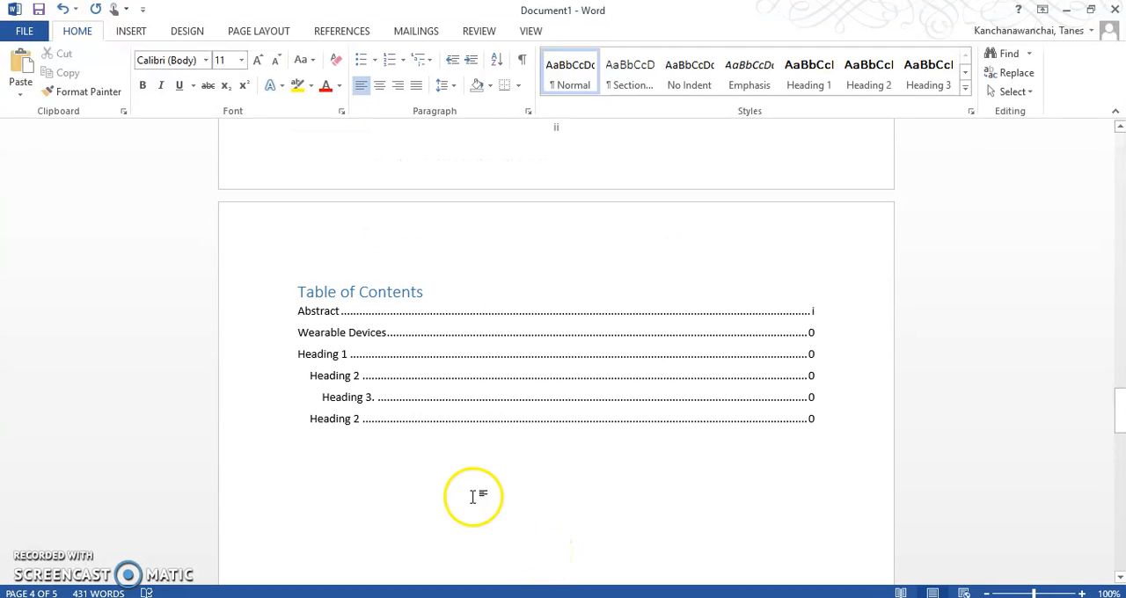
pyautogui.keyDown('ctrl'); pyautogui.click(809, 331); pyautogui.keyUp('ctrl')
pyautogui.scroll(-4, 853, 403)
pyautogui.scroll(7, 853, 396)
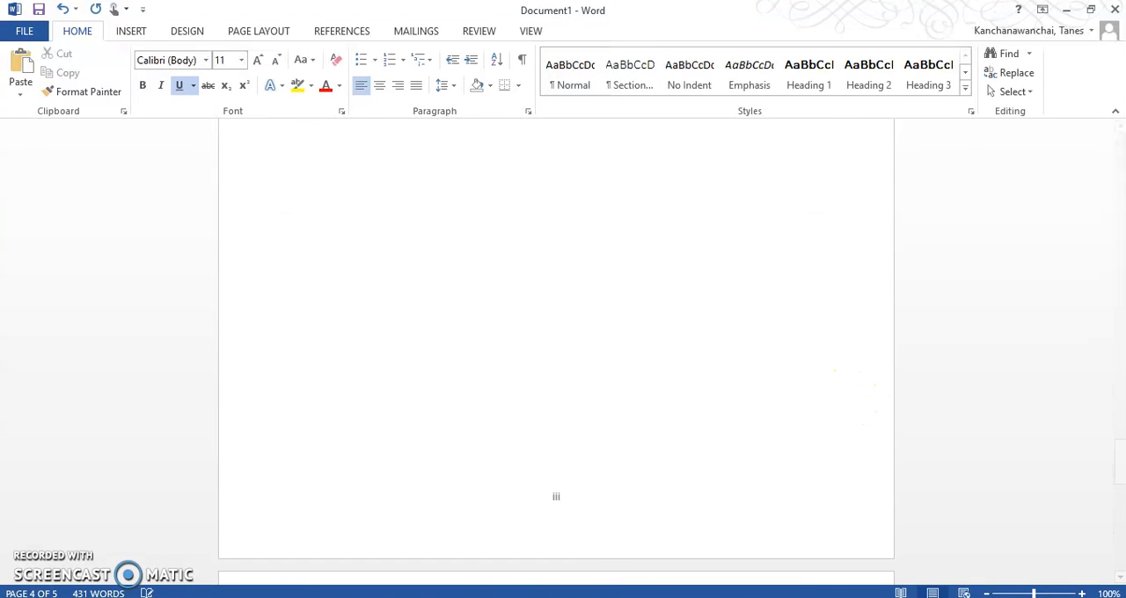
pyautogui.click(566, 510)
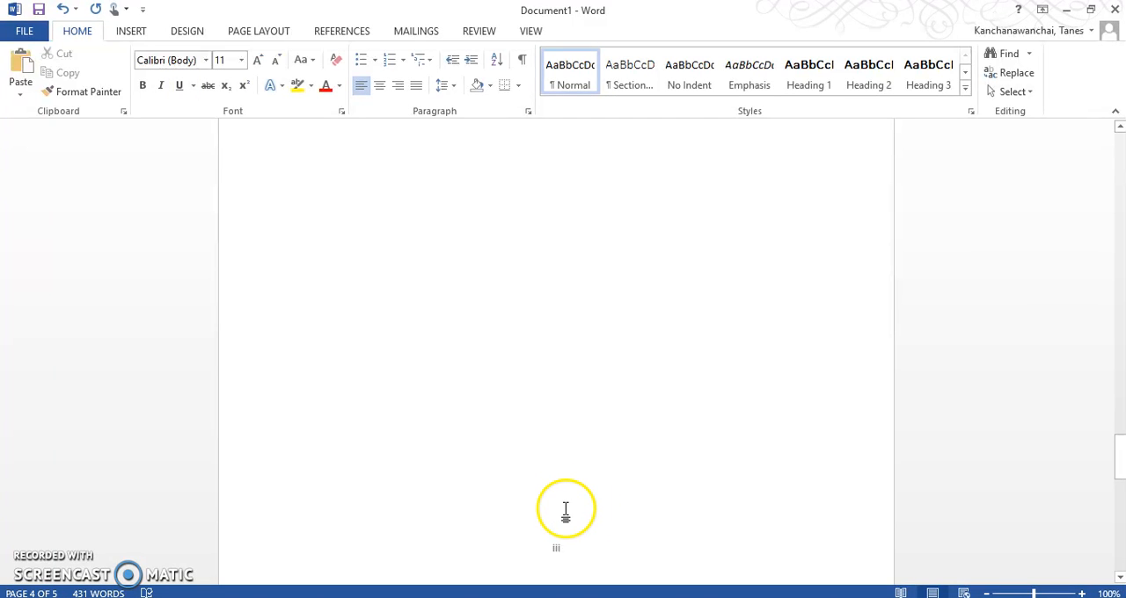
# Switch to the Assignments page in the browser and read the requirements for Roman and regular page number formats.
pyautogui.moveTo(386, 597)
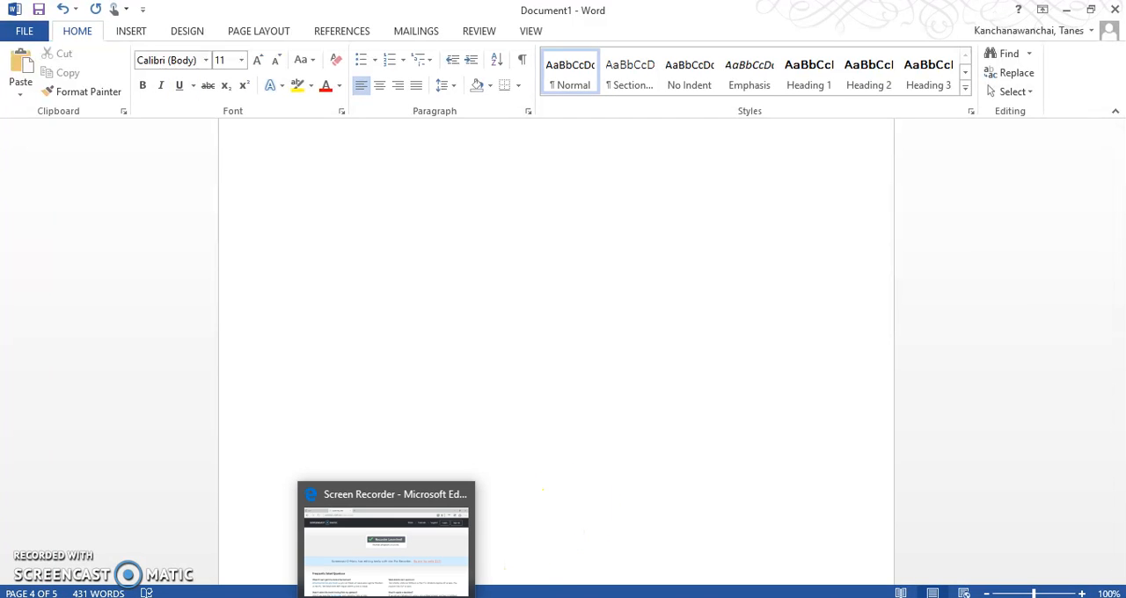
pyautogui.click(519, 597)
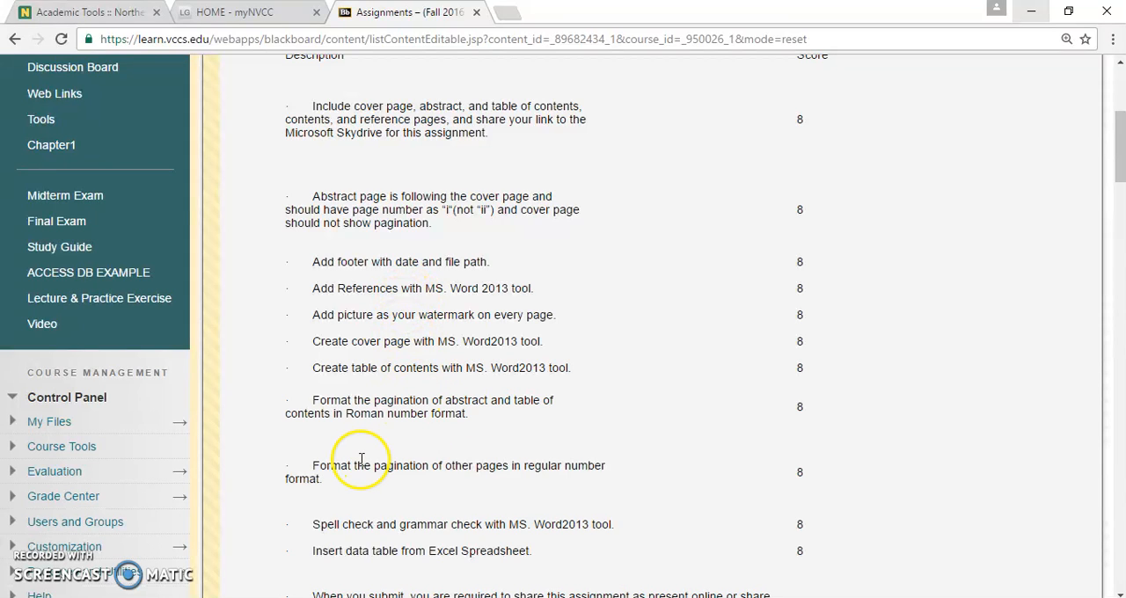
pyautogui.moveTo(313, 402); pyautogui.dragTo(405, 396)
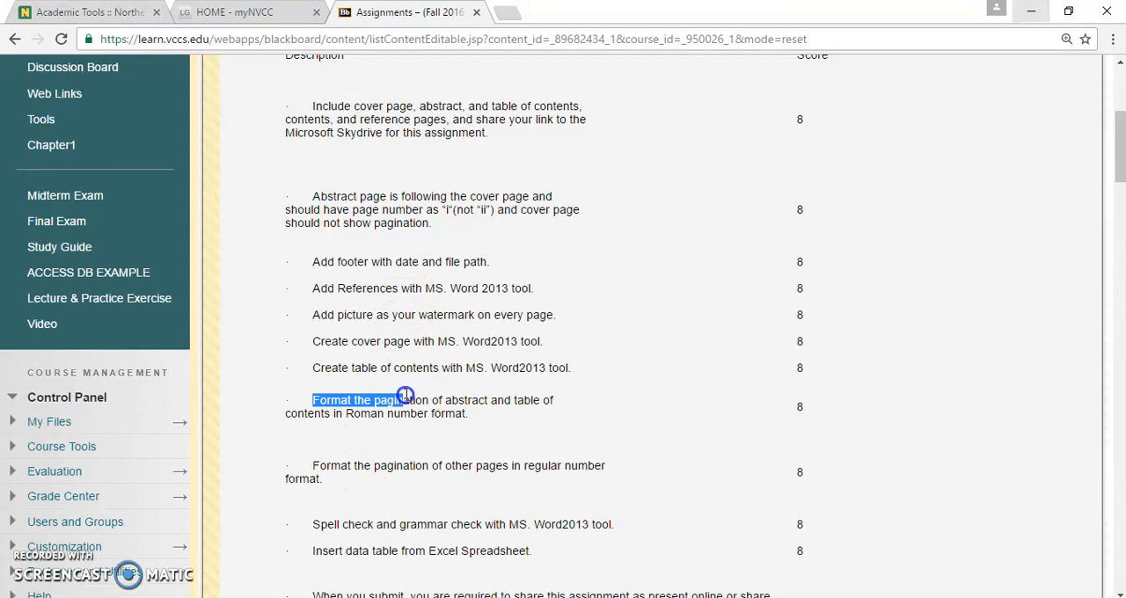
pyautogui.moveTo(499, 406); pyautogui.dragTo(534, 409)
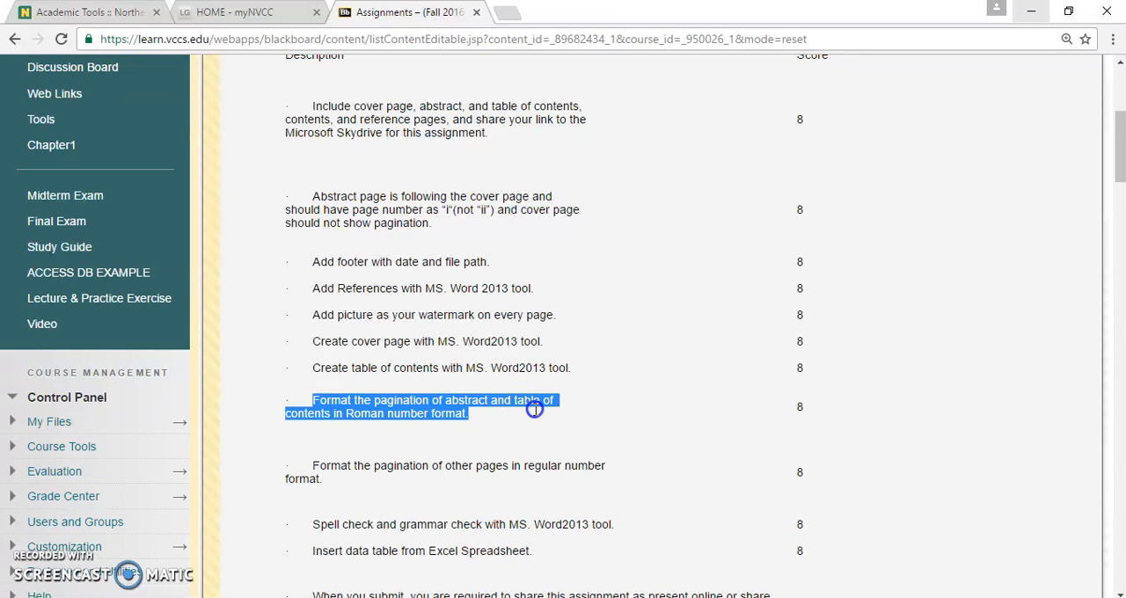
pyautogui.click(455, 496)
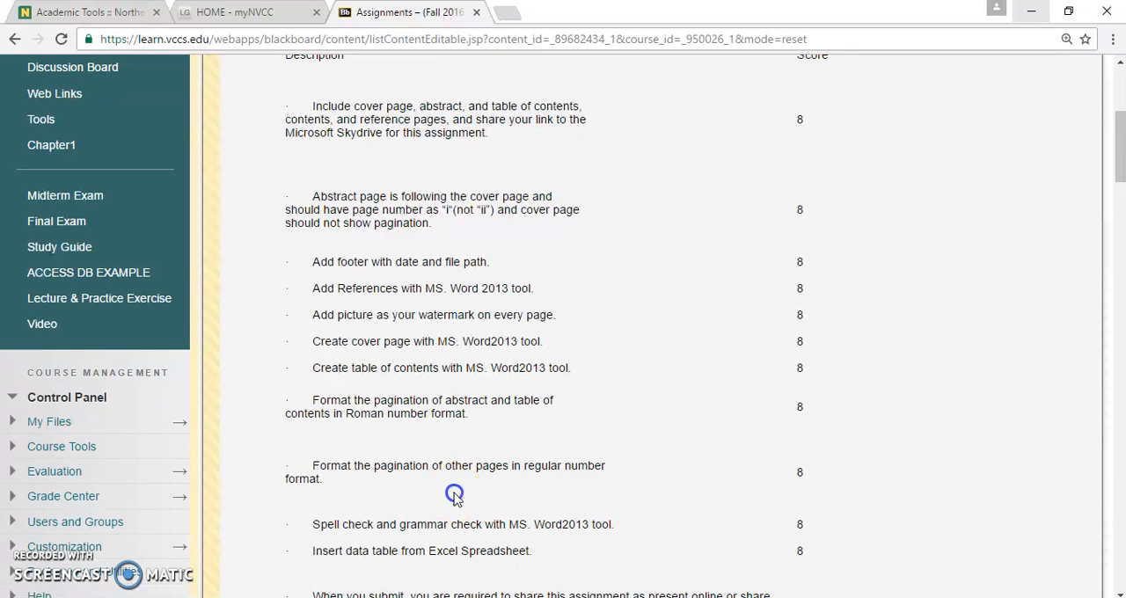
pyautogui.moveTo(447, 467); pyautogui.dragTo(597, 465)
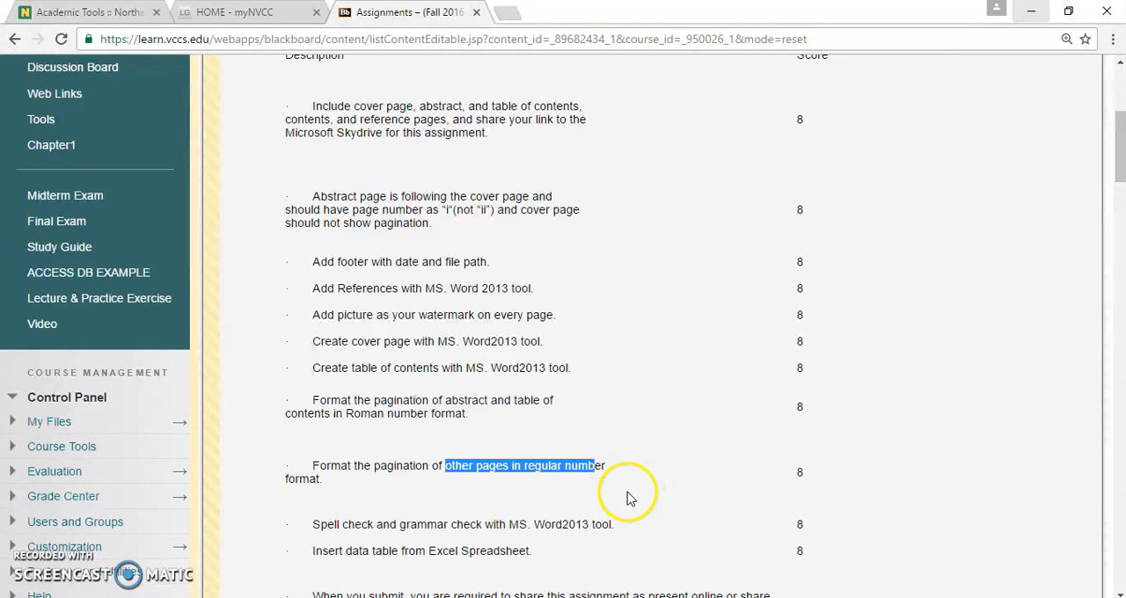
# Return to Word and inspect the footer of the Wearable Devices body page for its section and page number.
pyautogui.hotkey('alt', 'Tab')
pyautogui.scroll(5, 639, 463)
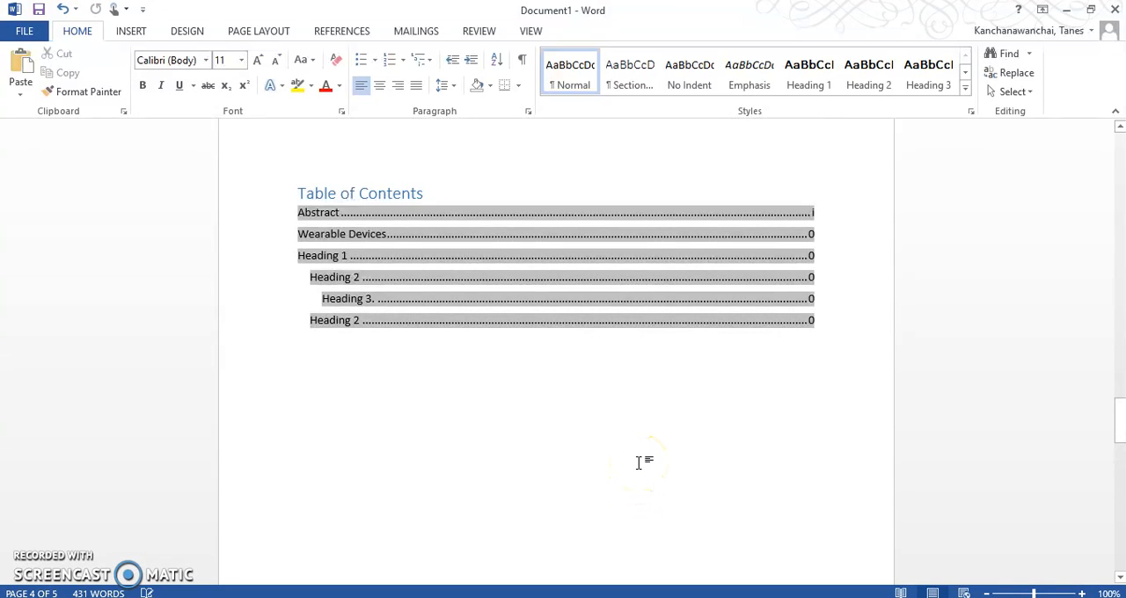
pyautogui.scroll(-8, 640, 464)
pyautogui.scroll(-10, 548, 491)
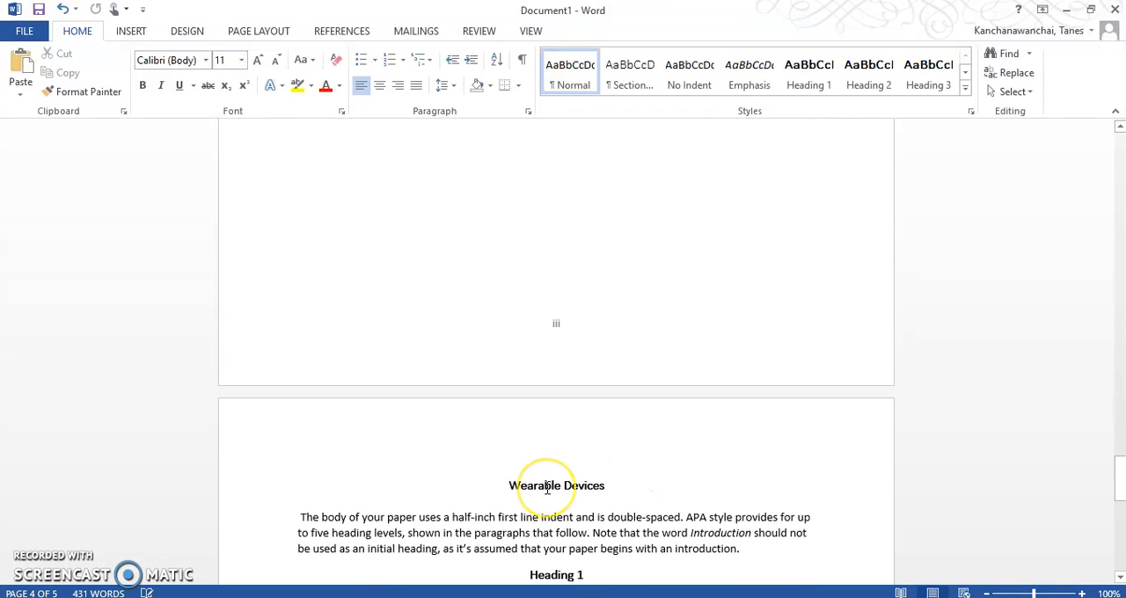
pyautogui.scroll(-7, 547, 488)
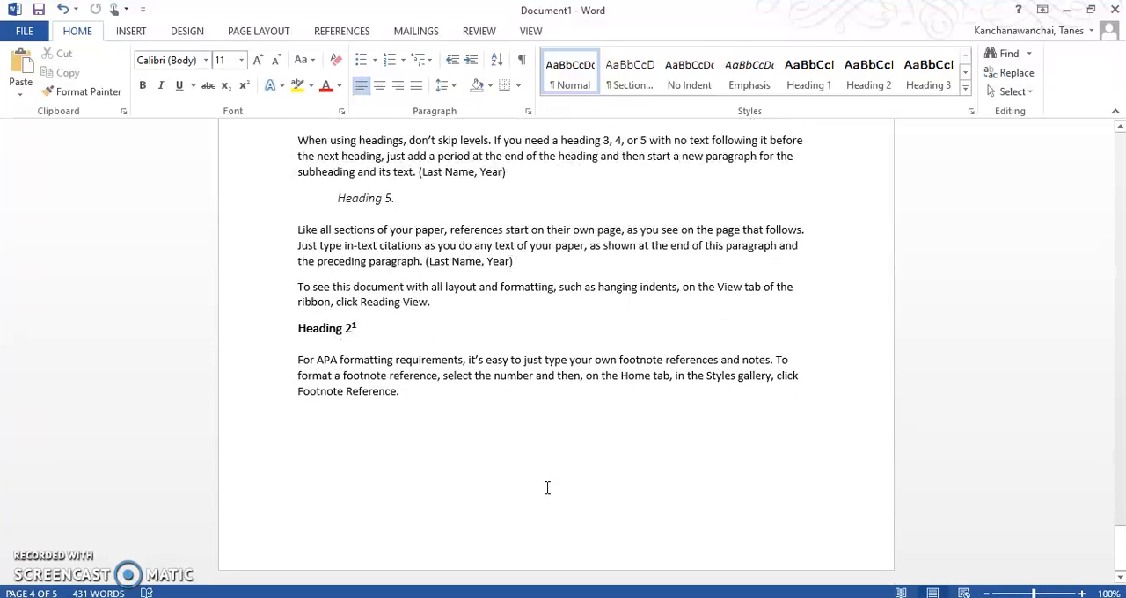
pyautogui.doubleClick(602, 536)
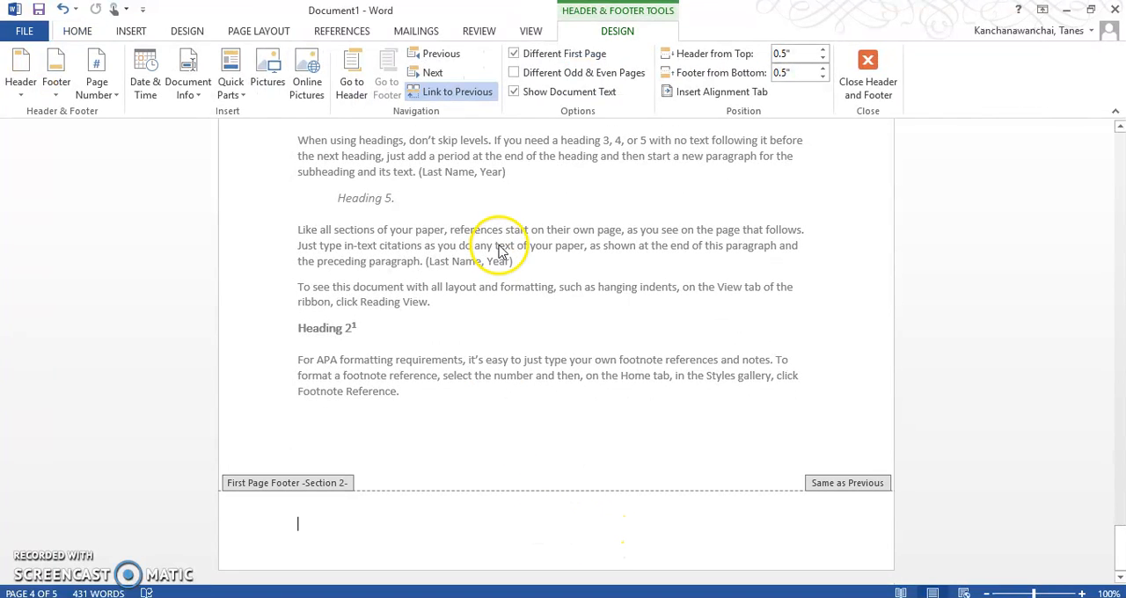
pyautogui.doubleClick(432, 444)
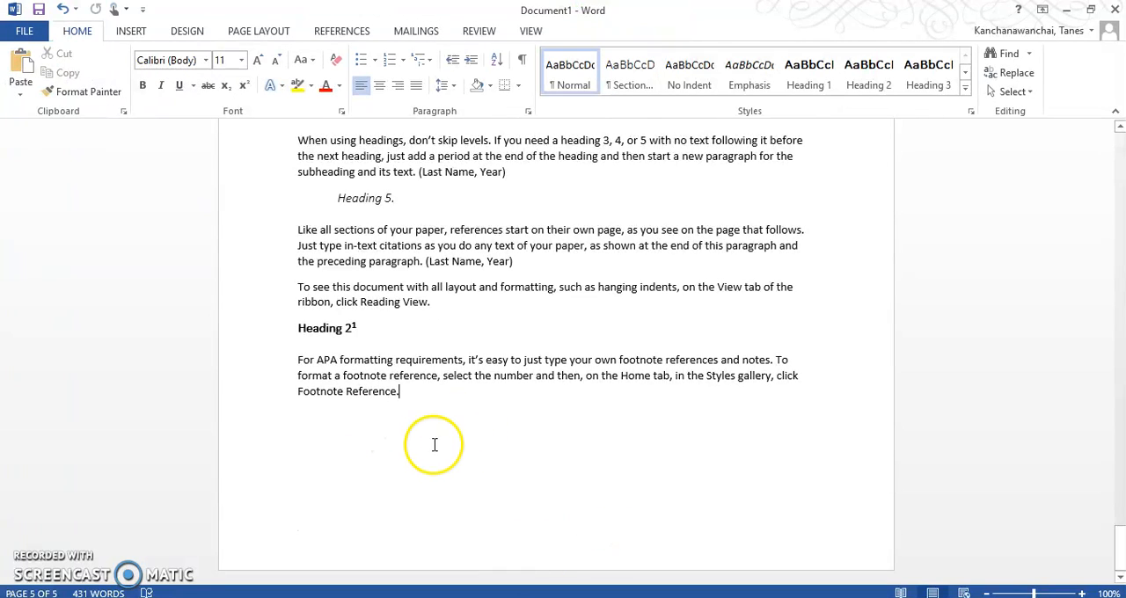
# Review the page footers from the pages before the table of contents through to the Wearable Devices page.
pyautogui.scroll(10, 432, 445)
pyautogui.click(440, 412)
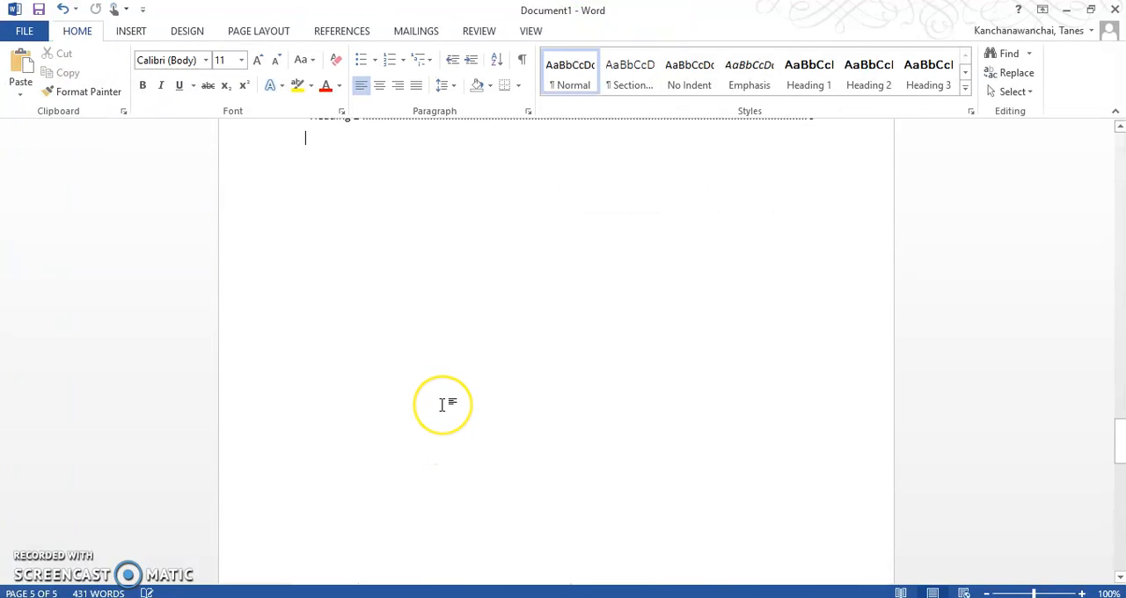
pyautogui.scroll(5, 442, 405)
pyautogui.click(460, 326)
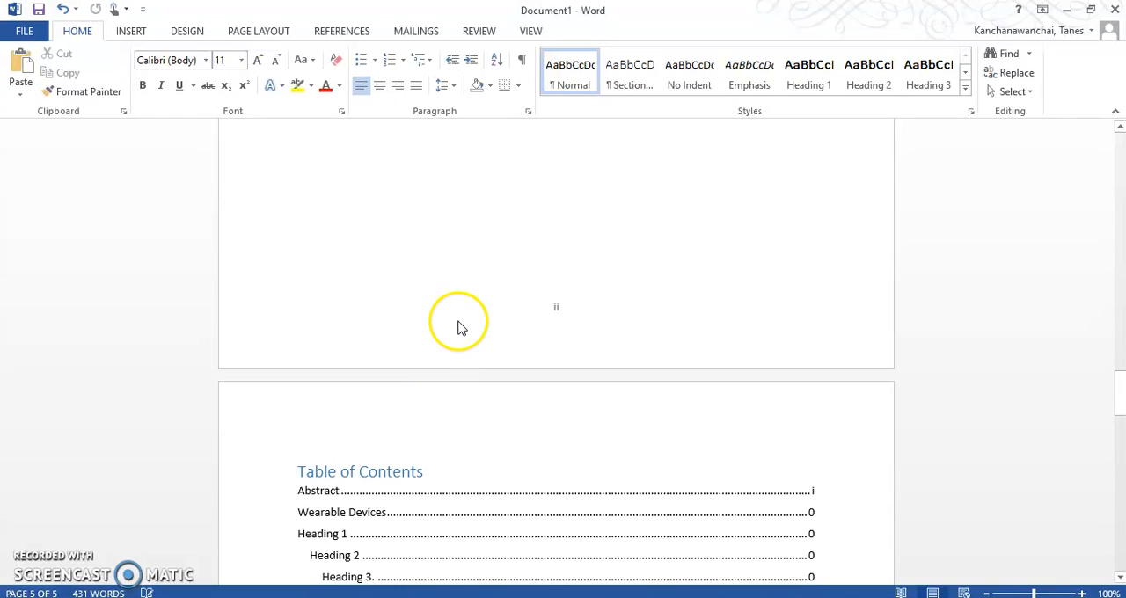
pyautogui.click(442, 345)
pyautogui.scroll(6, 441, 349)
pyautogui.click(475, 352)
pyautogui.scroll(-12, 550, 413)
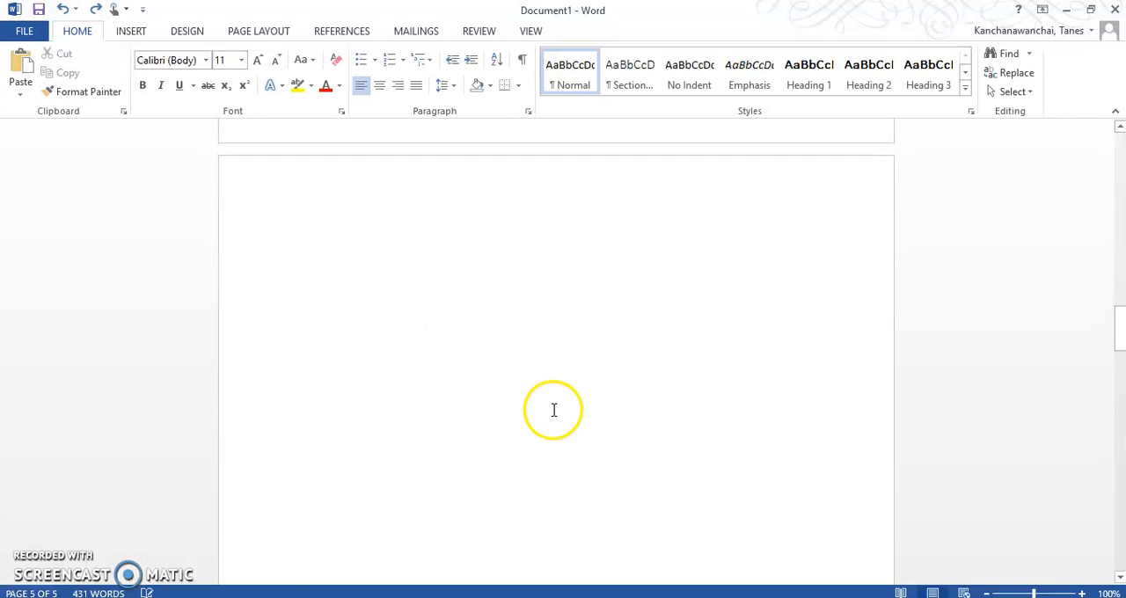
pyautogui.scroll(-15, 554, 414)
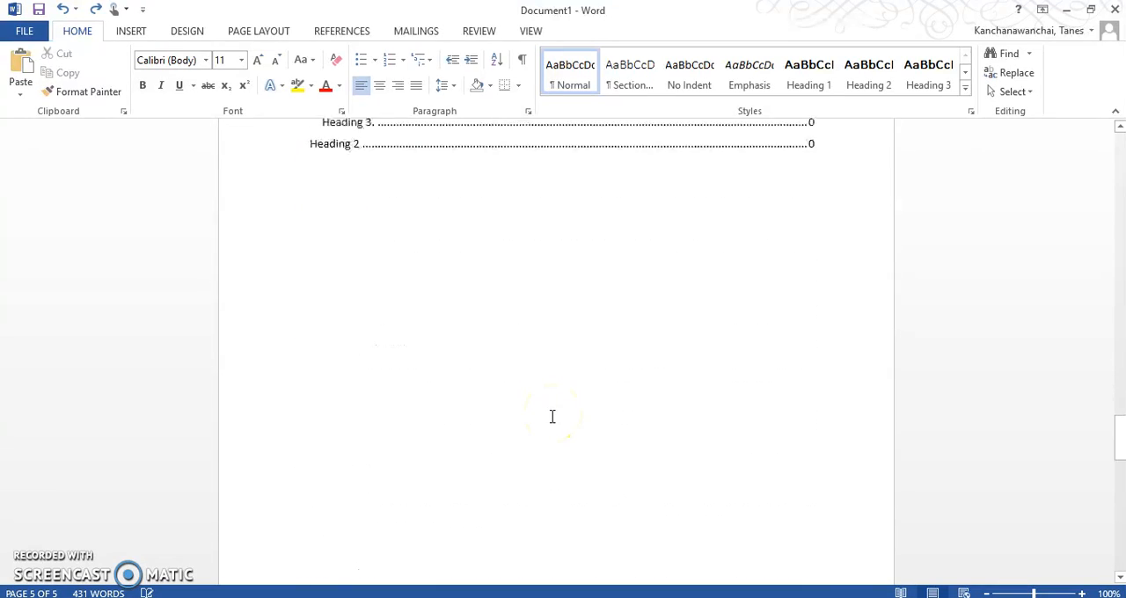
pyautogui.scroll(-15, 567, 466)
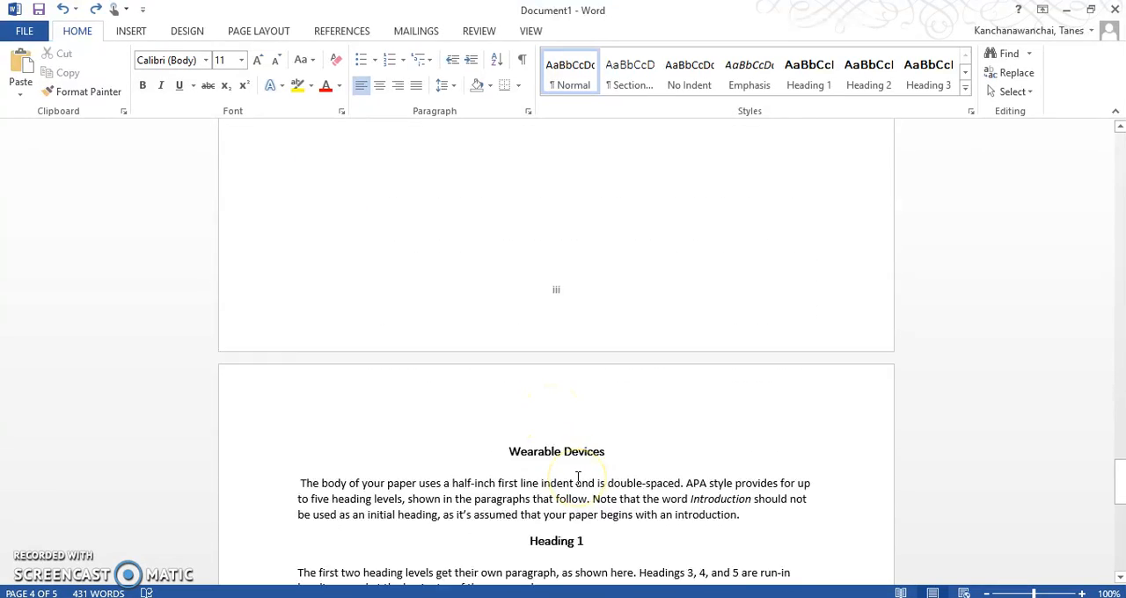
# Insert a bottom-of-page number in the Plain Number 2 style on the last body page.
pyautogui.click(586, 504)
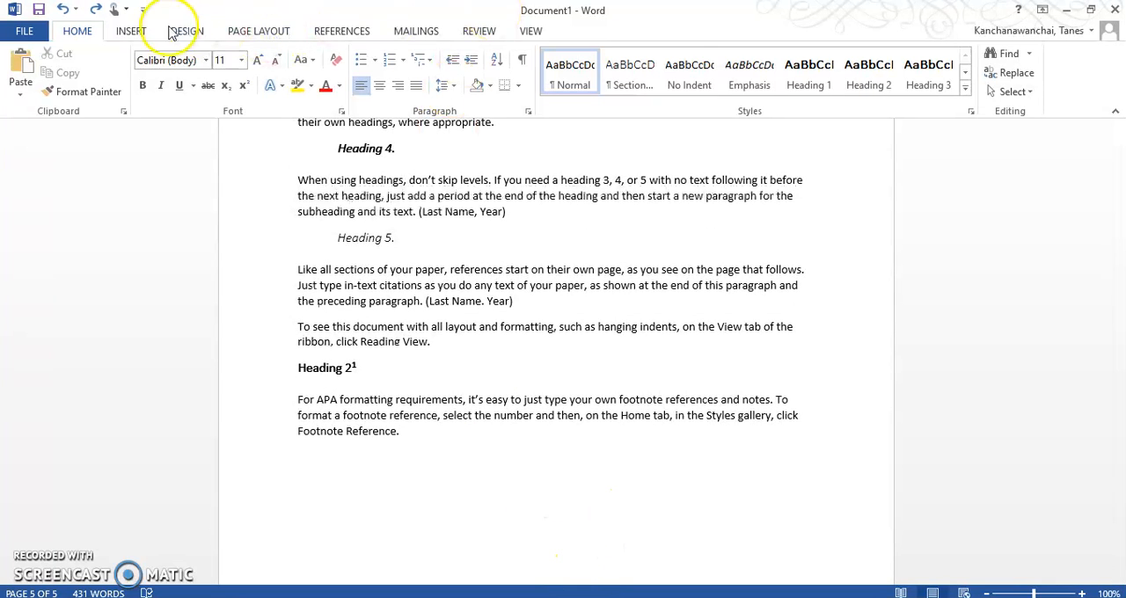
pyautogui.click(131, 31)
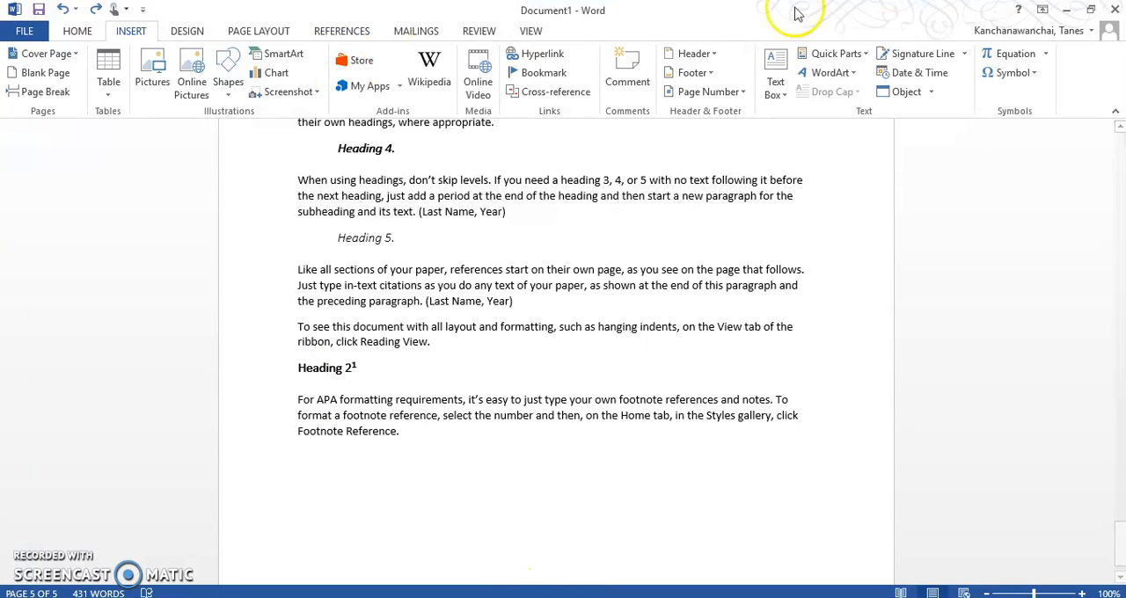
pyautogui.click(739, 91)
pyautogui.moveTo(758, 136)
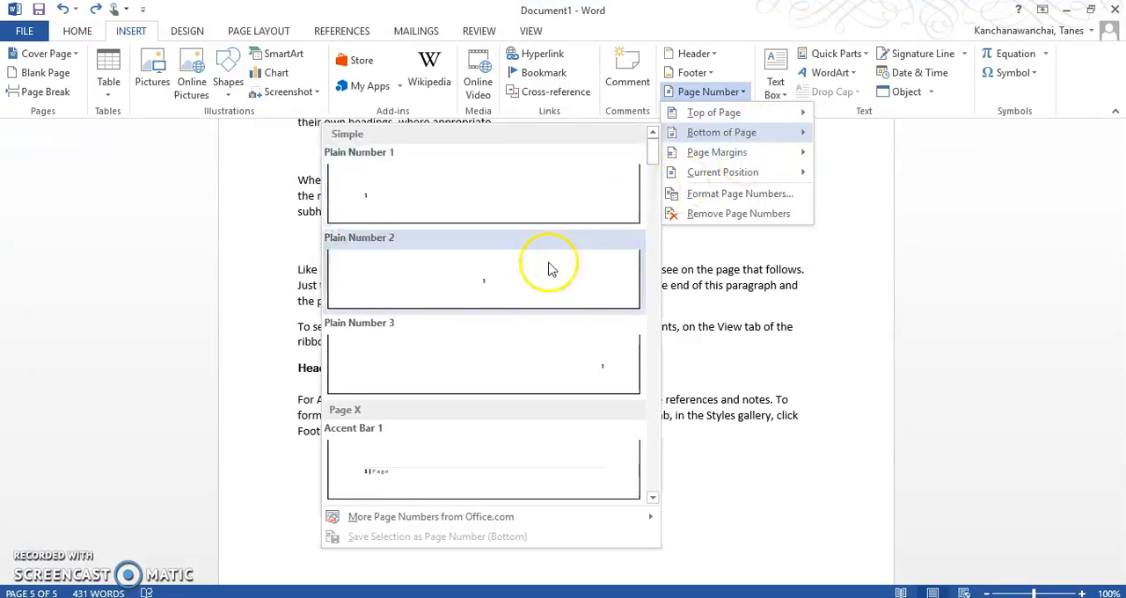
pyautogui.click(552, 312)
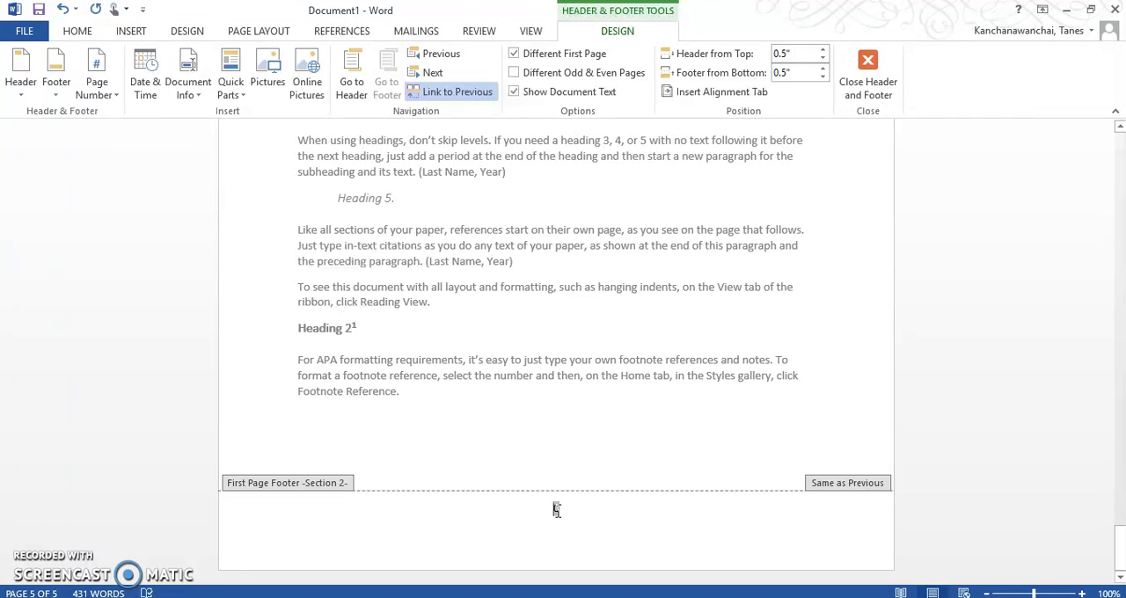
# Set the section's page numbering to start at 1 and return to the body text.
pyautogui.click(97, 79)
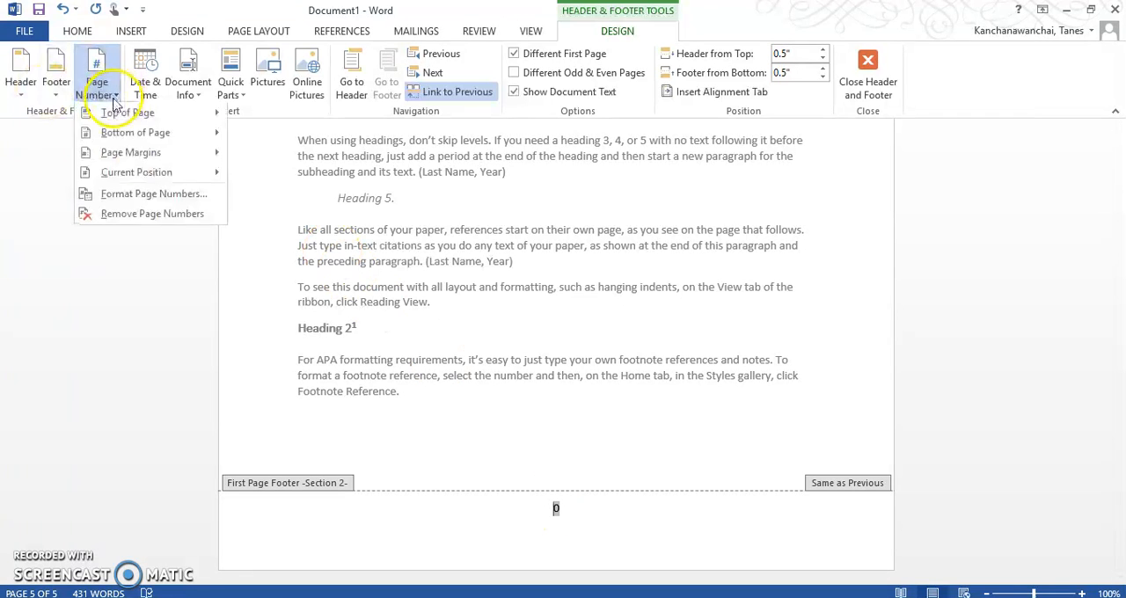
pyautogui.click(154, 203)
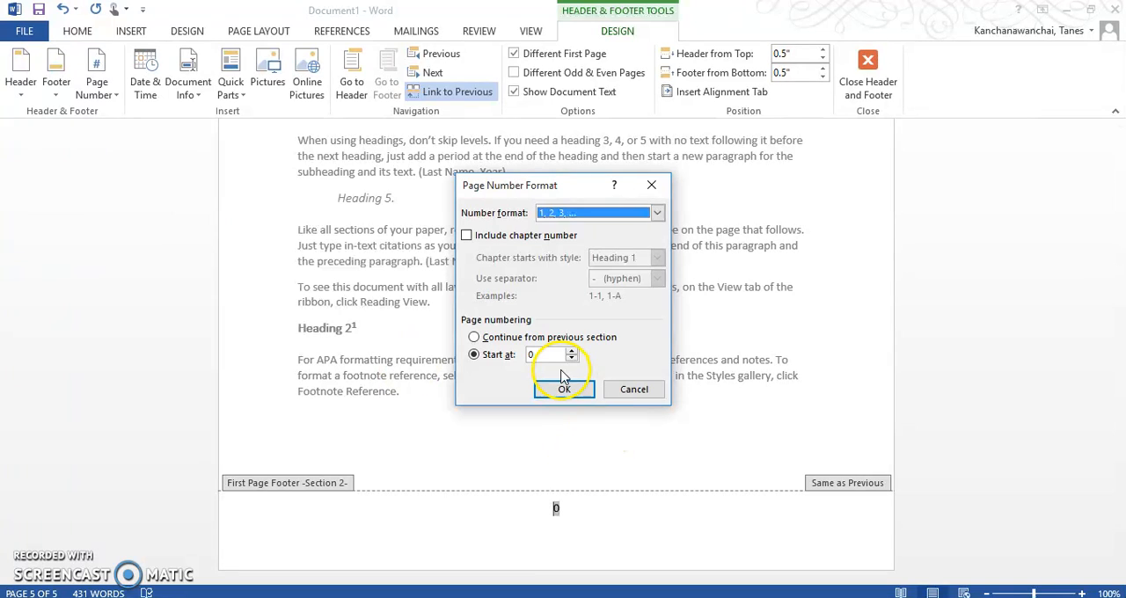
pyautogui.click(538, 353)
pyautogui.write('1')
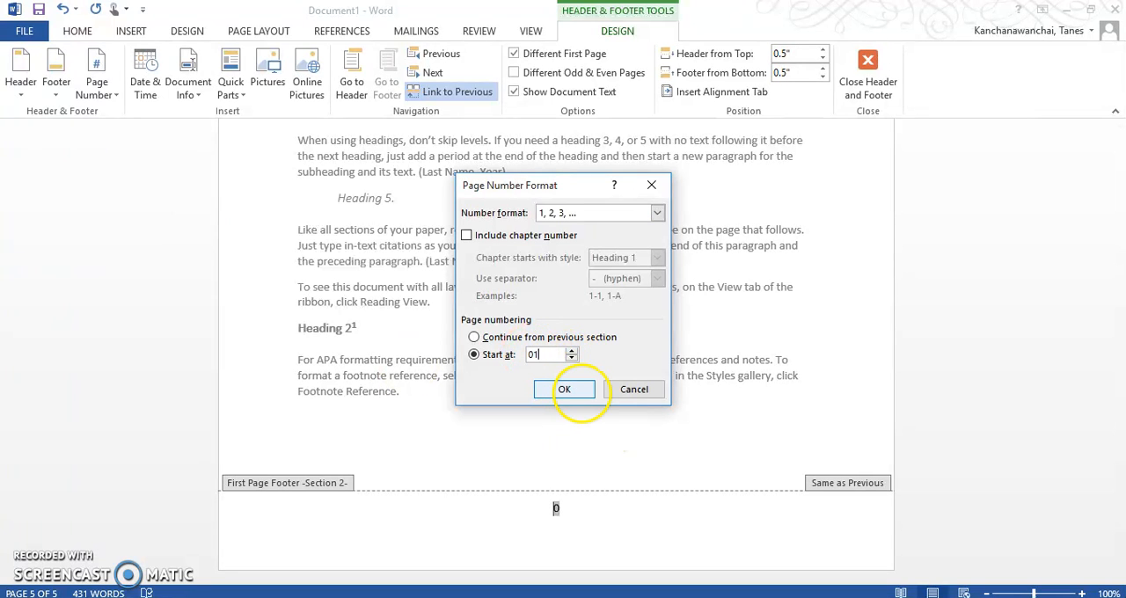
pyautogui.click(568, 389)
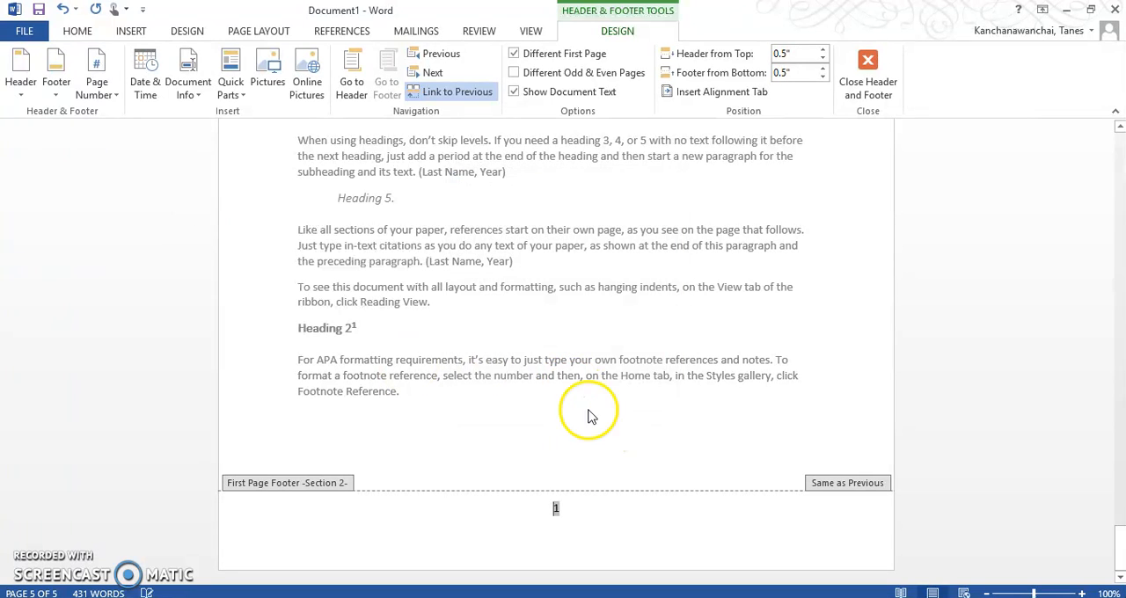
pyautogui.doubleClick(600, 436)
pyautogui.scroll(1, 598, 432)
pyautogui.scroll(-1, 593, 452)
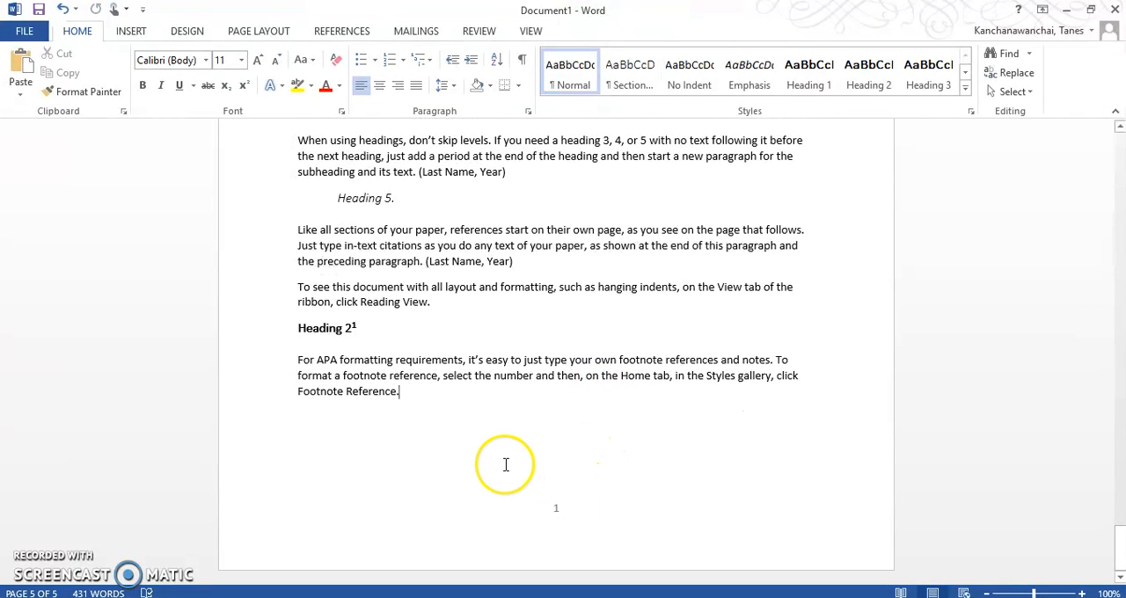
# Copy the body text and paste it after the last paragraph to extend the body onto another page.
pyautogui.scroll(15, 503, 457)
pyautogui.scroll(-1, 501, 447)
pyautogui.scroll(-3, 494, 427)
pyautogui.moveTo(526, 311); pyautogui.dragTo(666, 560)
pyautogui.hotkey('ctrl', 'c')
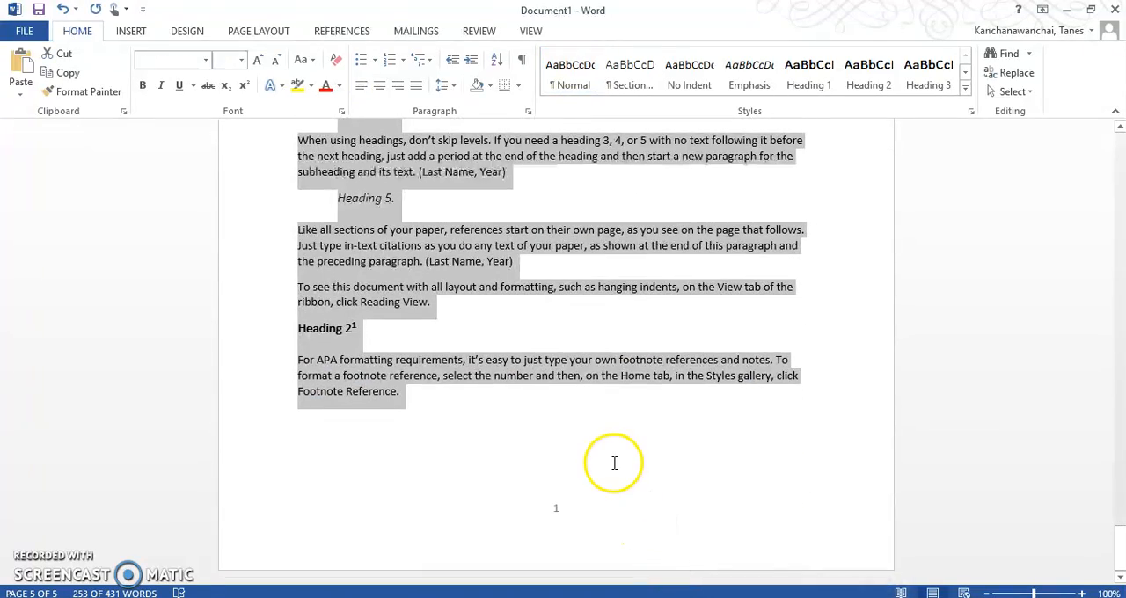
pyautogui.click(615, 461)
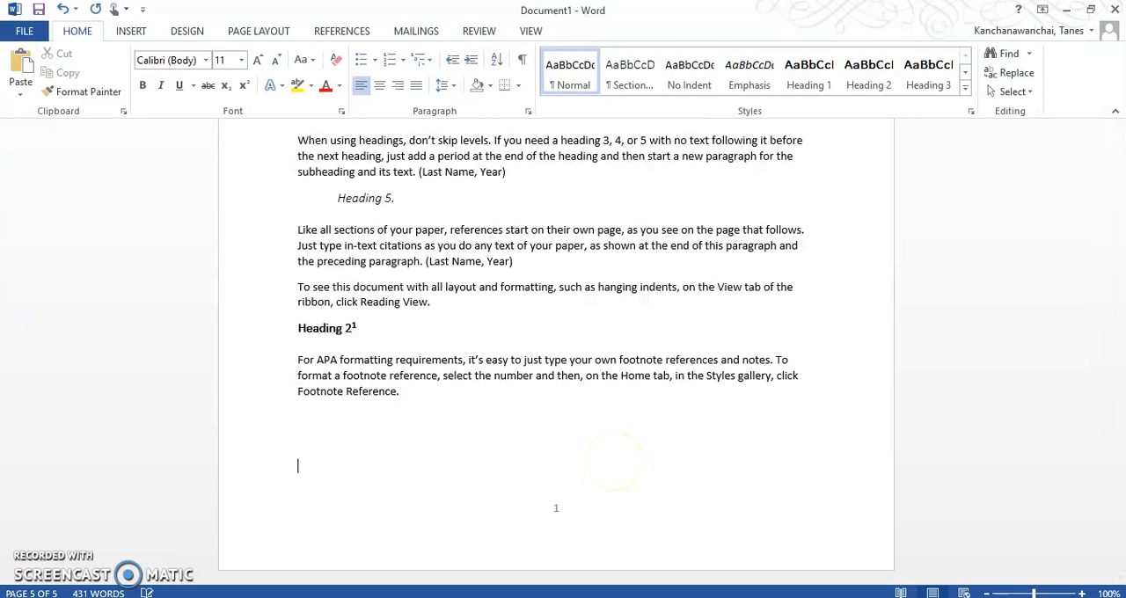
pyautogui.press('Return')
pyautogui.hotkey('ctrl', 'v')
# Try to save the document on the Desktop under the existing file name Assignment1_WearableDevice.
pyautogui.hotkey('ctrl', 's')
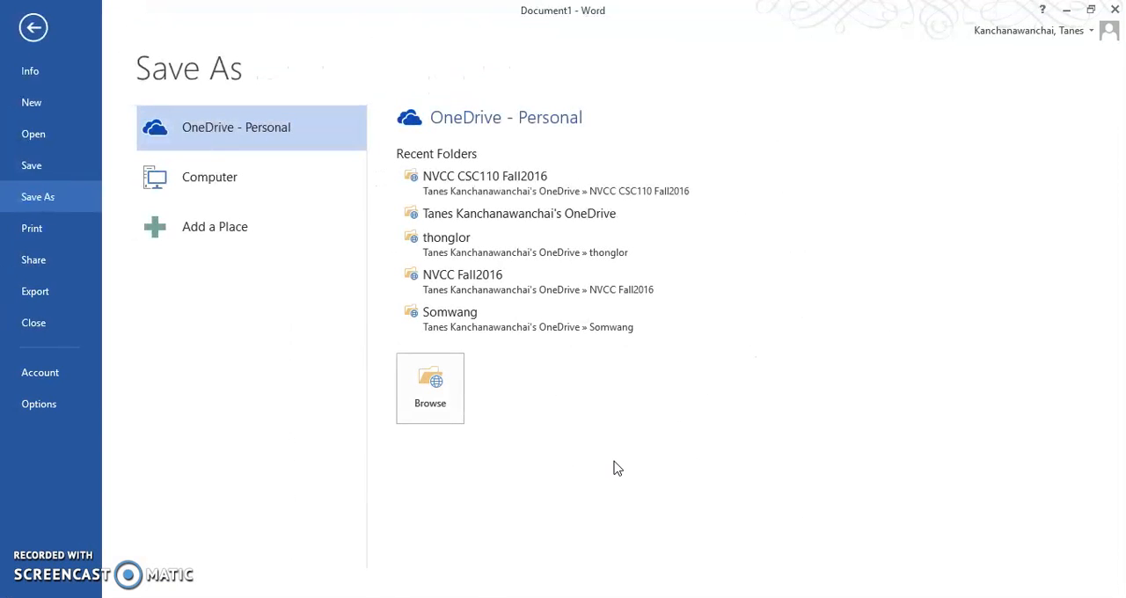
pyautogui.click(493, 202)
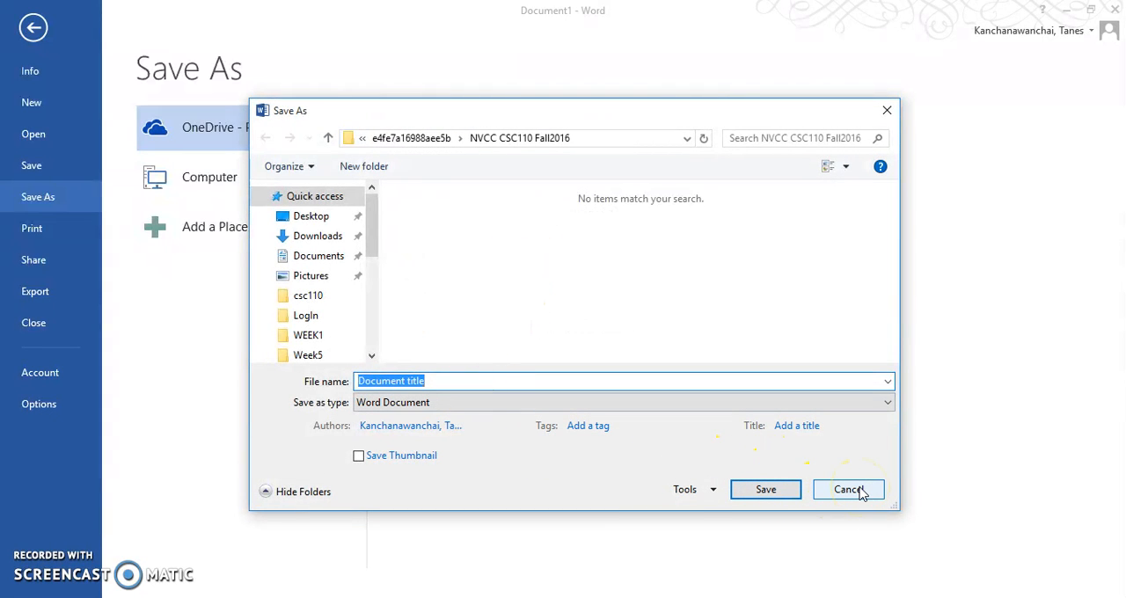
pyautogui.click(307, 216)
pyautogui.click(463, 285)
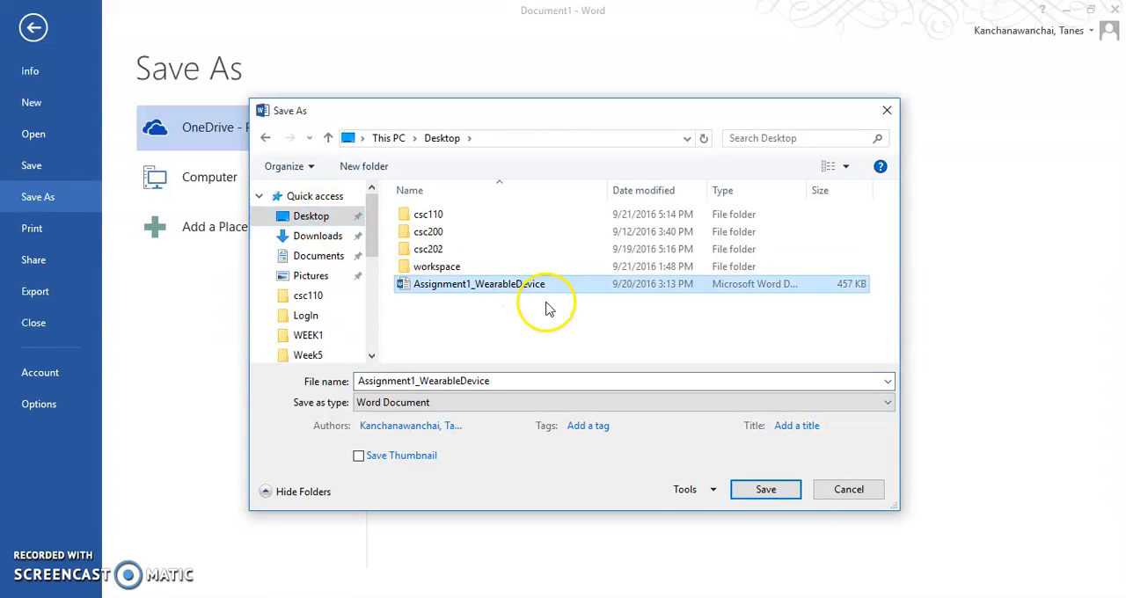
pyautogui.click(767, 489)
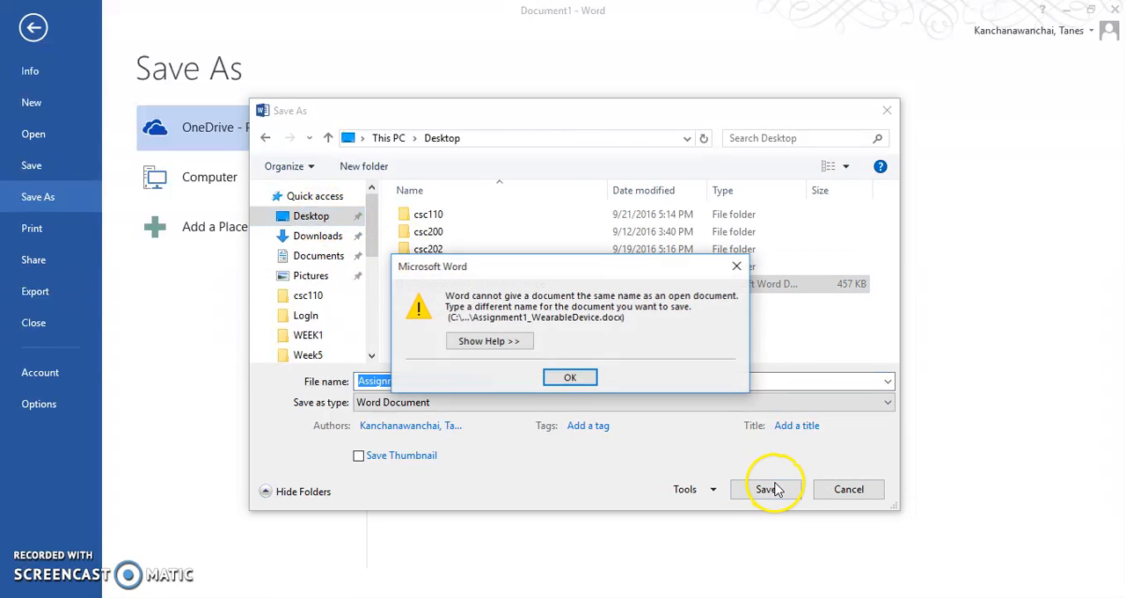
pyautogui.click(570, 379)
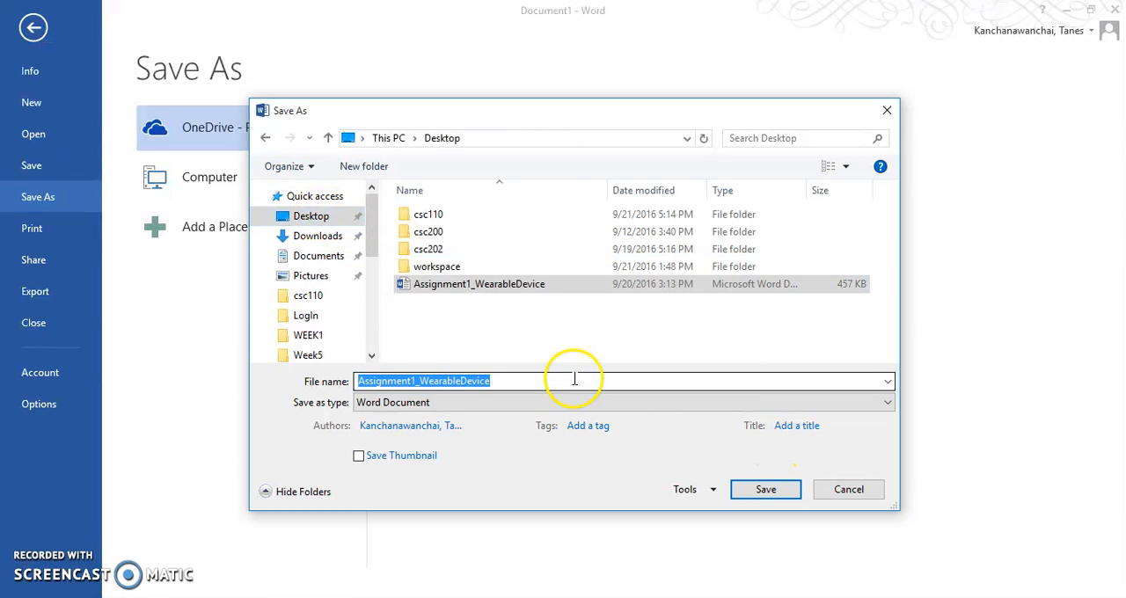
pyautogui.click(765, 489)
pyautogui.click(556, 376)
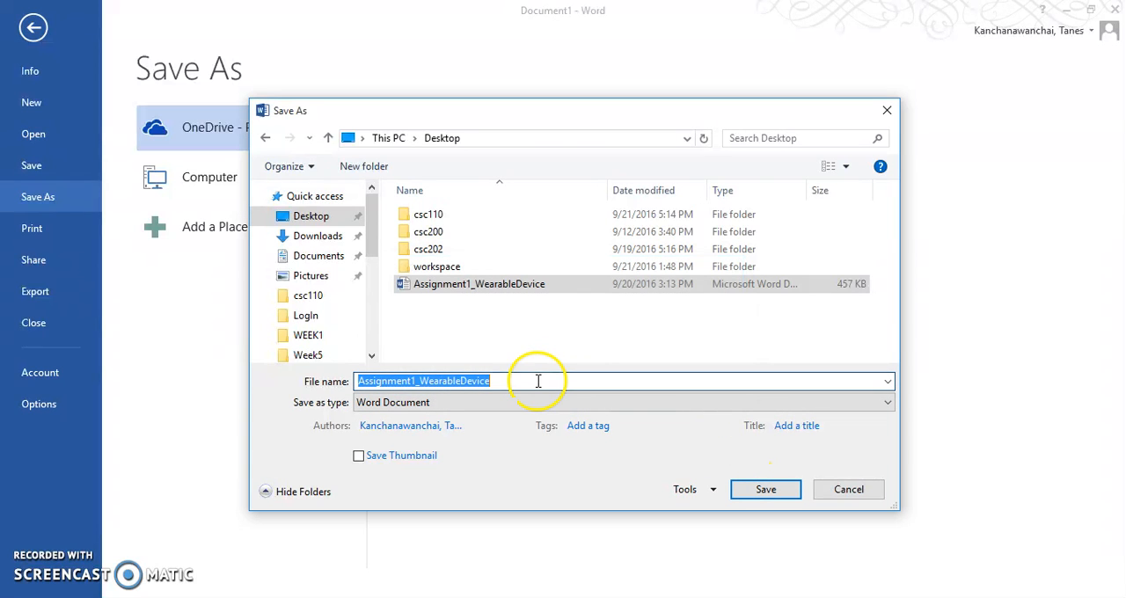
# Save the document as Assignment1_WearableDevice in the Week5 folder inside csc110 on the Desktop.
pyautogui.click(526, 382)
pyautogui.click(333, 226)
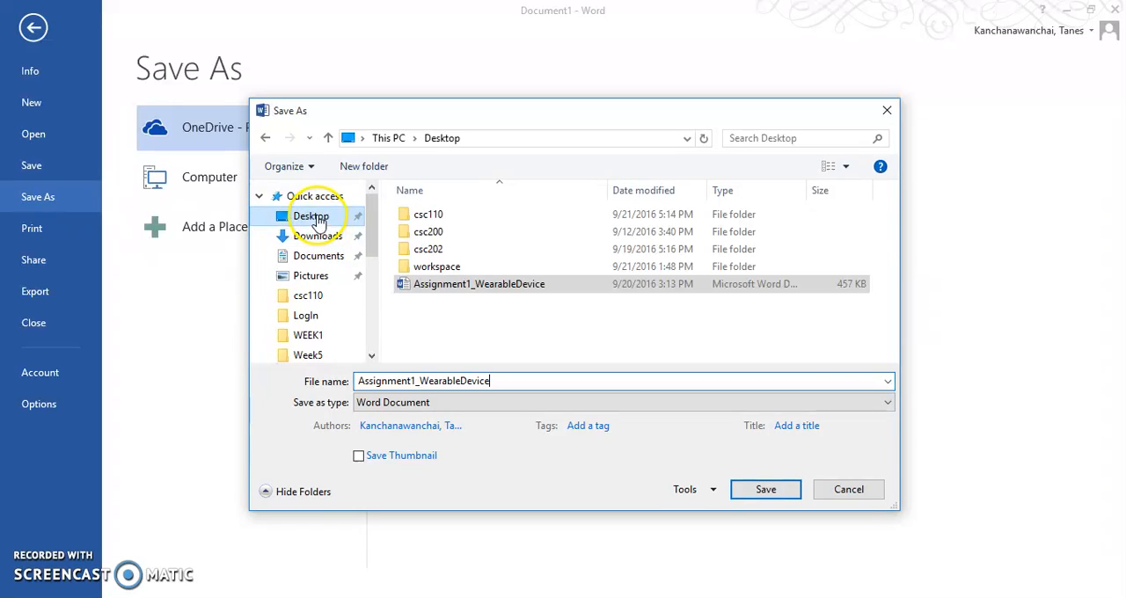
pyautogui.doubleClick(424, 215)
pyautogui.scroll(-1, 646, 292)
pyautogui.scroll(1, 661, 294)
pyautogui.doubleClick(830, 221)
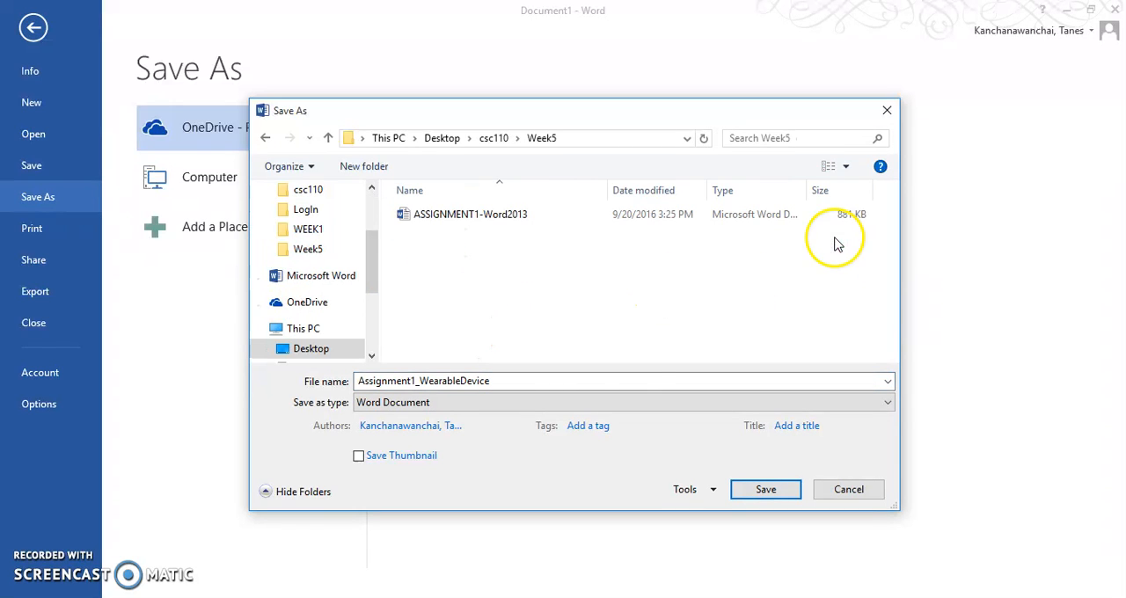
pyautogui.click(766, 489)
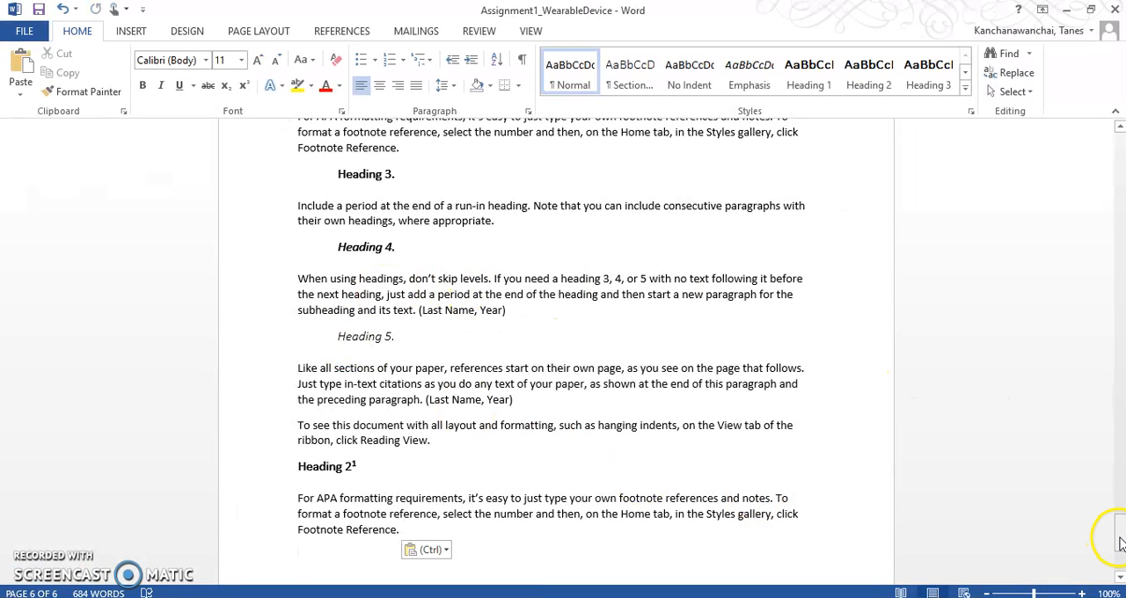
# Open the last page's footer for editing on the line below the page number.
pyautogui.moveTo(1121, 544); pyautogui.dragTo(1118, 557)
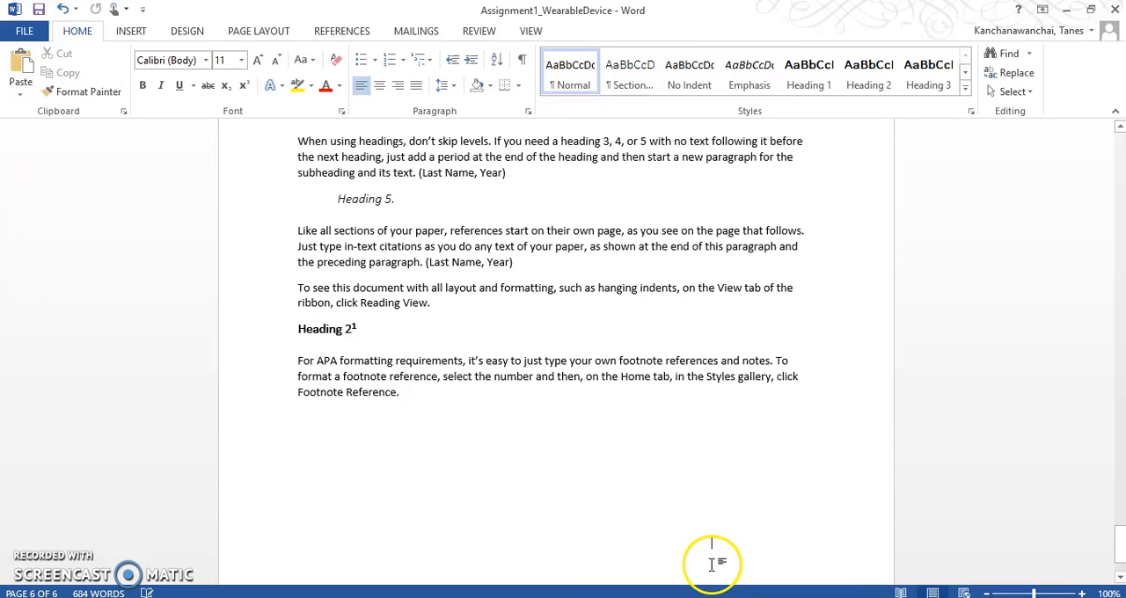
pyautogui.scroll(-2, 711, 564)
pyautogui.doubleClick(677, 533)
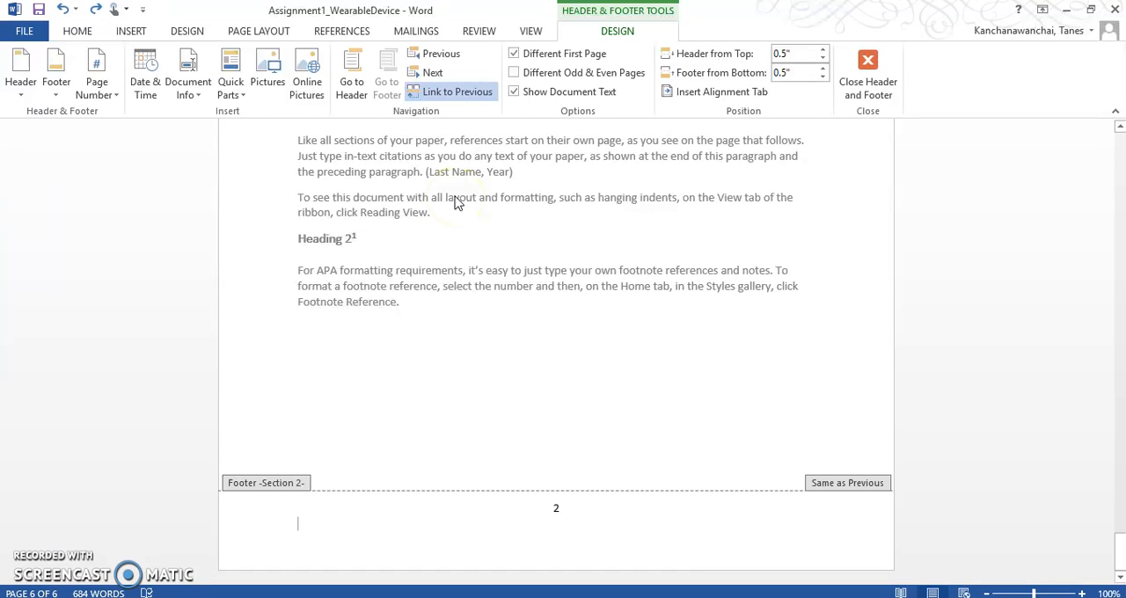
# Insert a Date field in the footer below the page number, using the format Thursday, September 22, 2016.
pyautogui.click(132, 32)
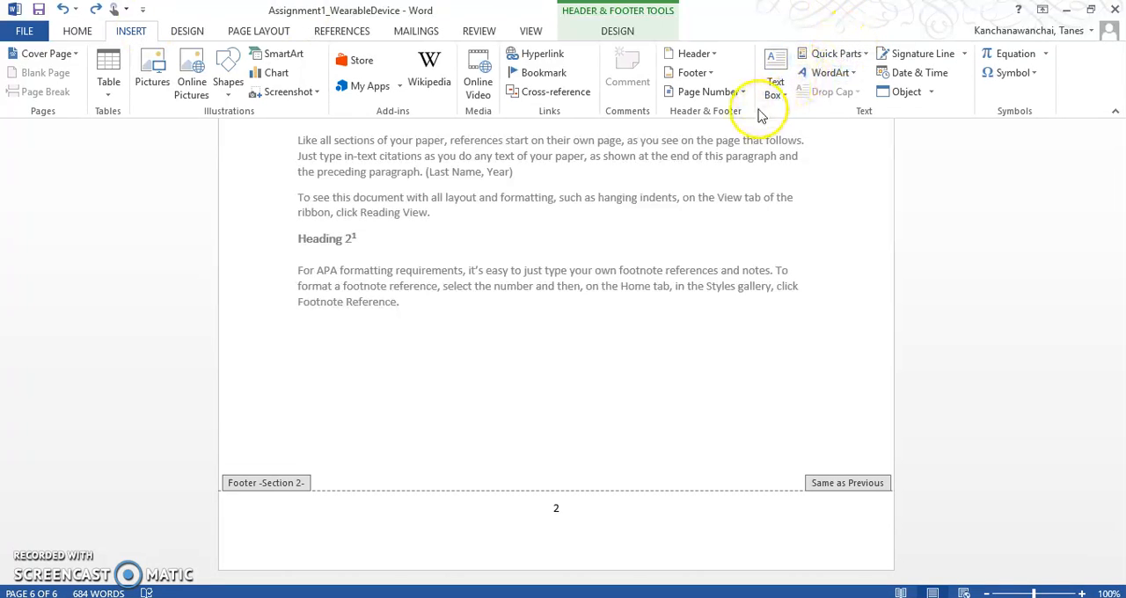
pyautogui.click(836, 53)
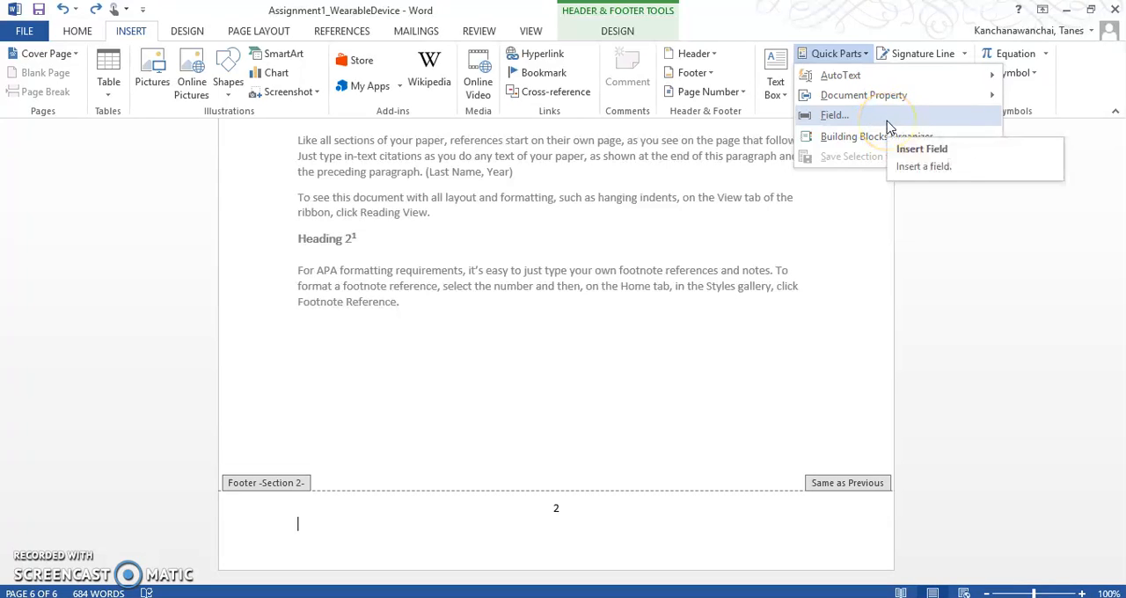
pyautogui.moveTo(878, 87)
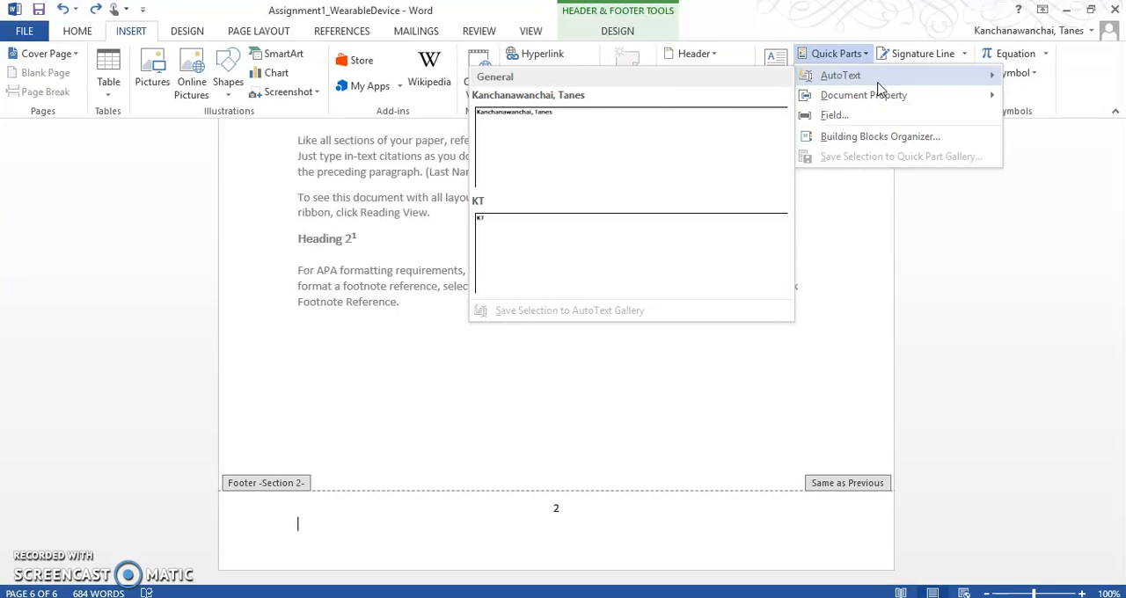
pyautogui.click(871, 115)
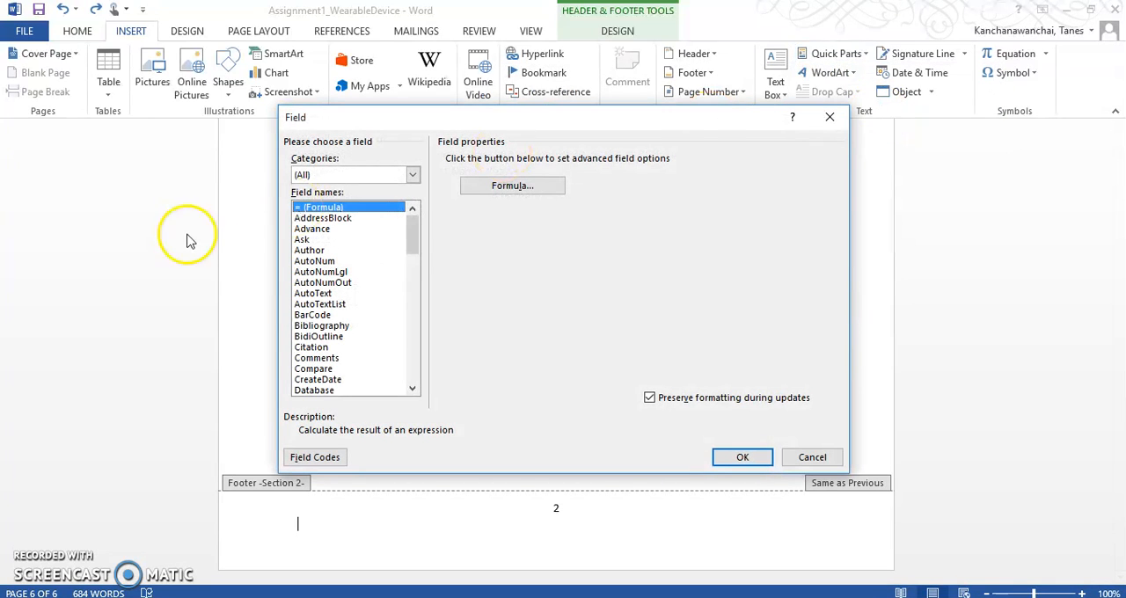
pyautogui.moveTo(411, 236); pyautogui.dragTo(344, 226)
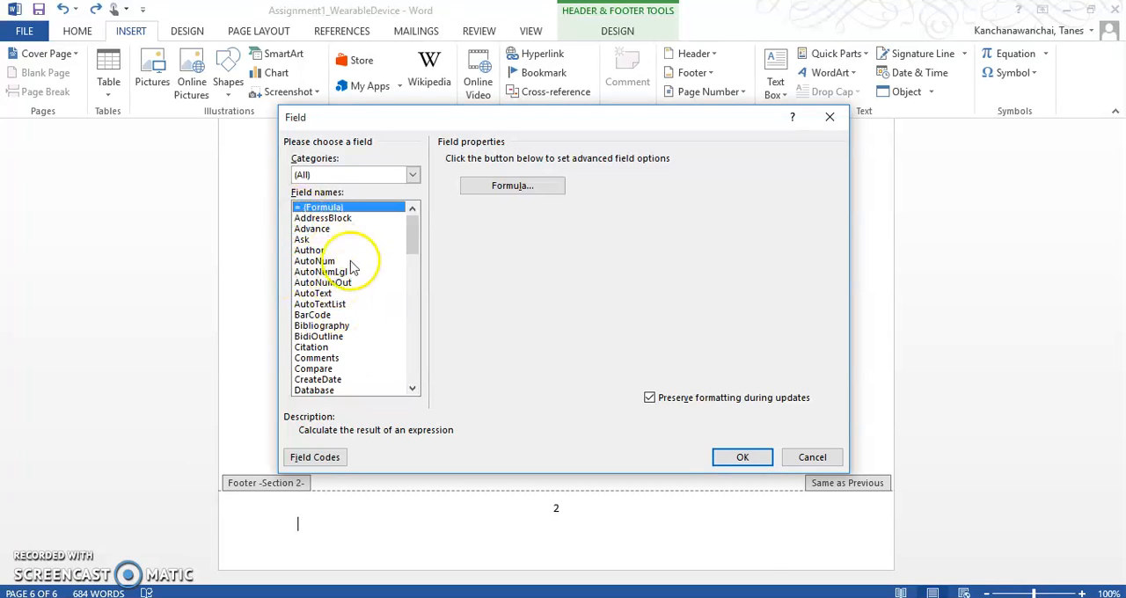
pyautogui.moveTo(410, 239); pyautogui.dragTo(423, 269)
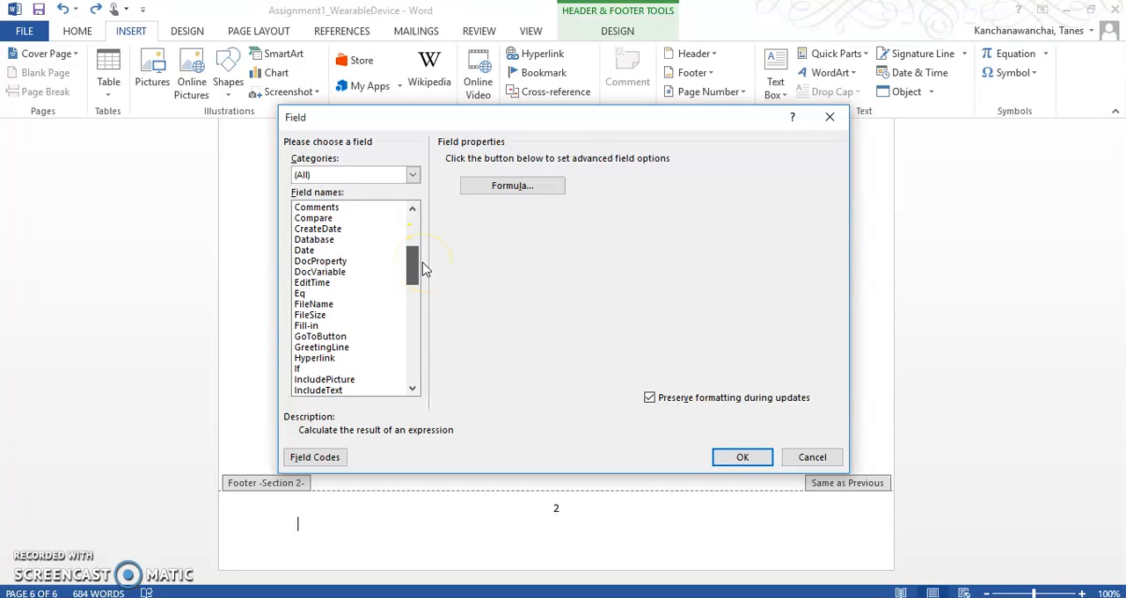
pyautogui.click(325, 251)
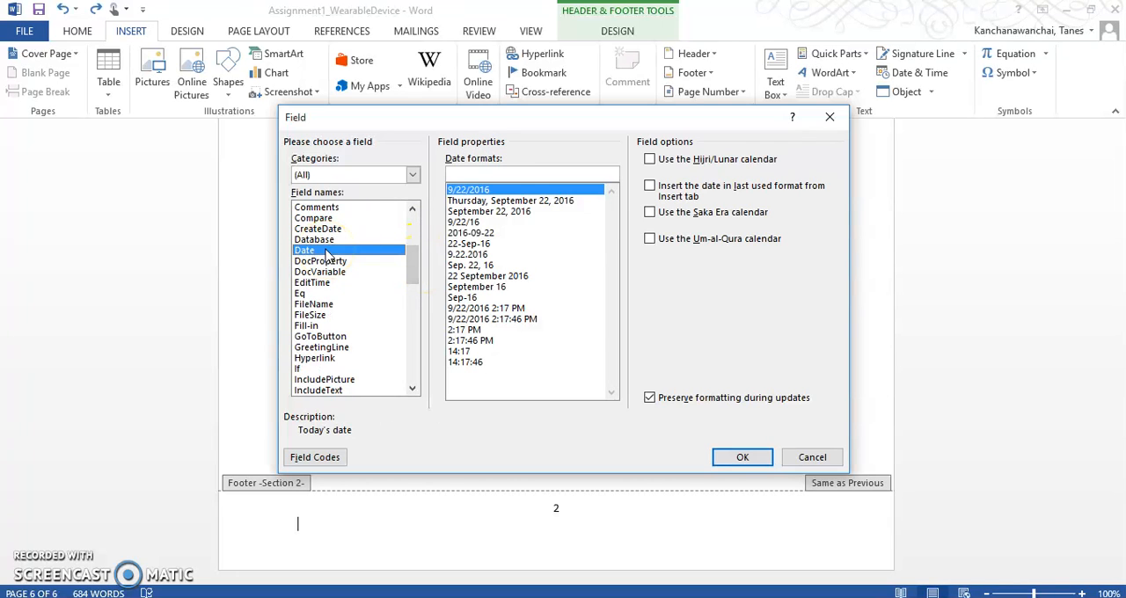
pyautogui.moveTo(530, 129); pyautogui.dragTo(540, 168)
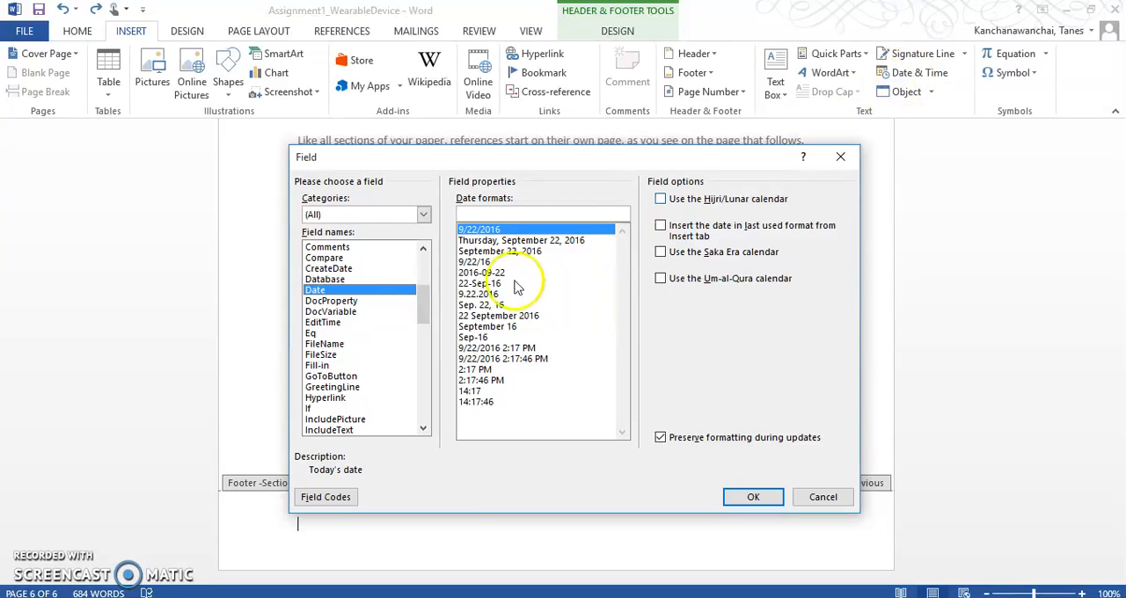
pyautogui.click(526, 240)
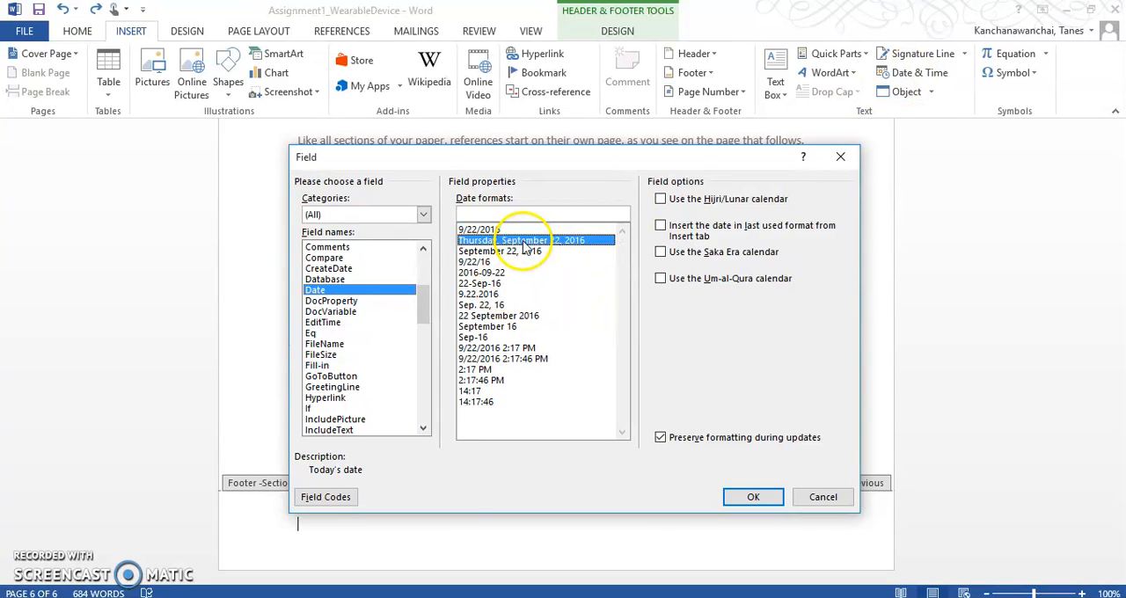
pyautogui.click(753, 497)
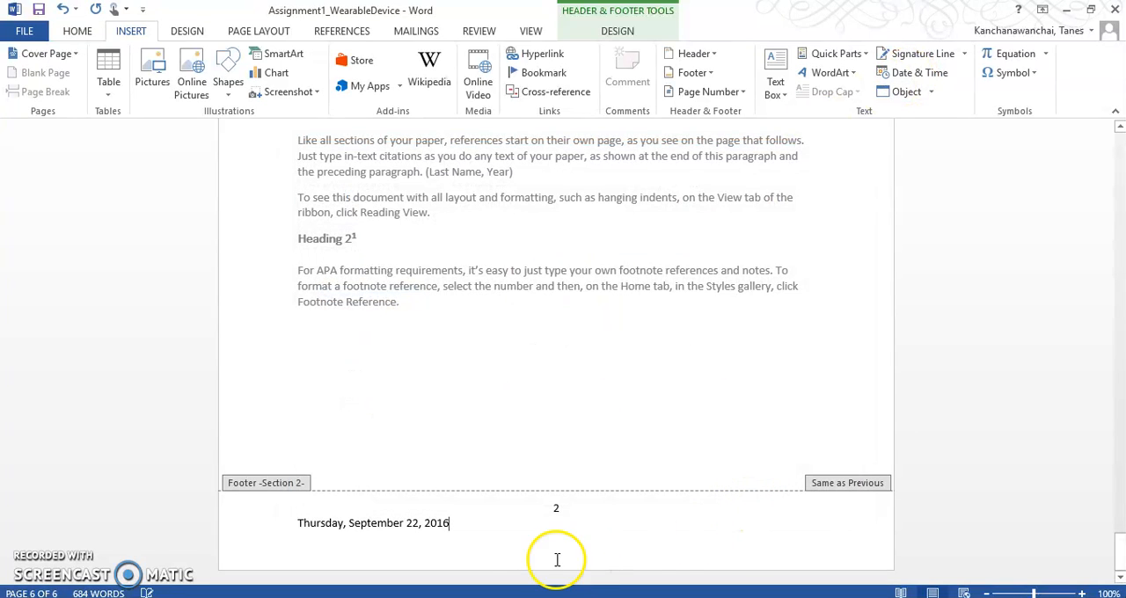
# Start a new line below the date in the last page's footer and keep the footer open for editing.
pyautogui.press('Return')
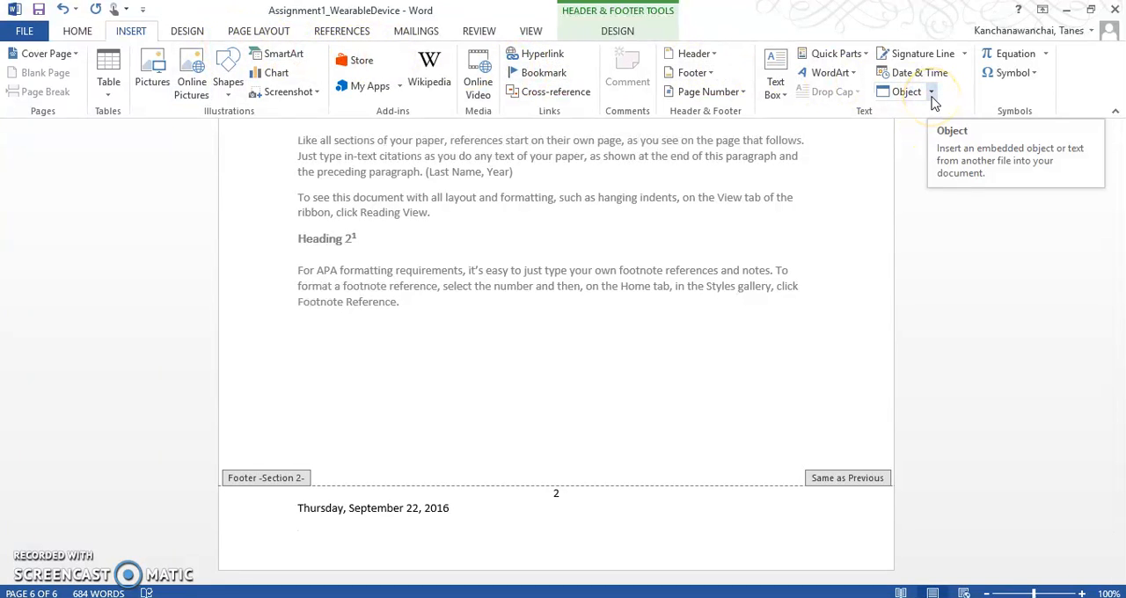
pyautogui.doubleClick(682, 426)
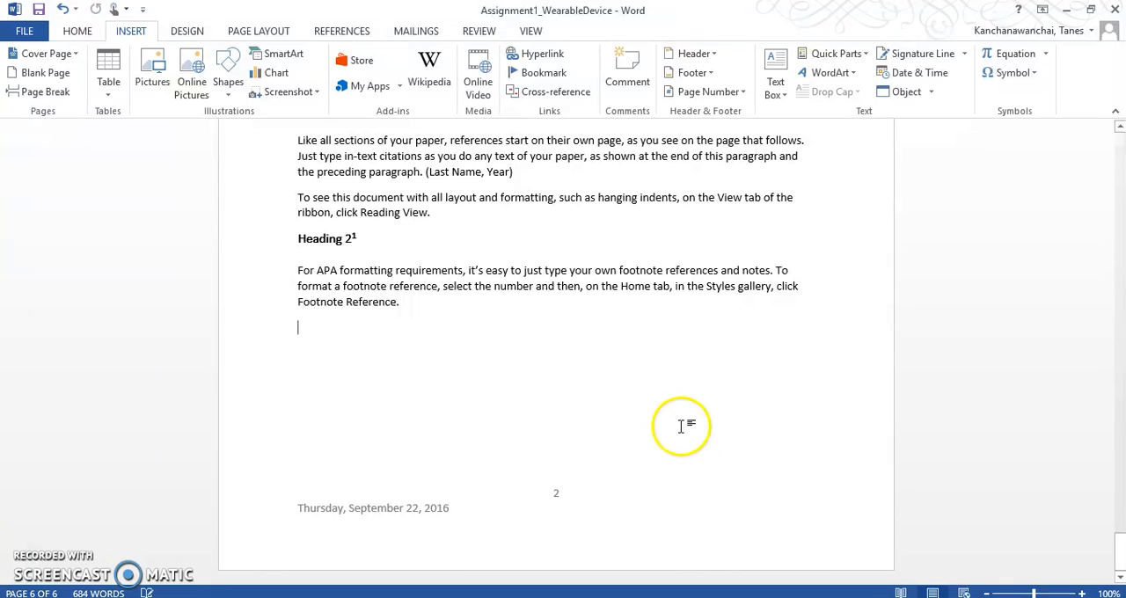
pyautogui.doubleClick(500, 521)
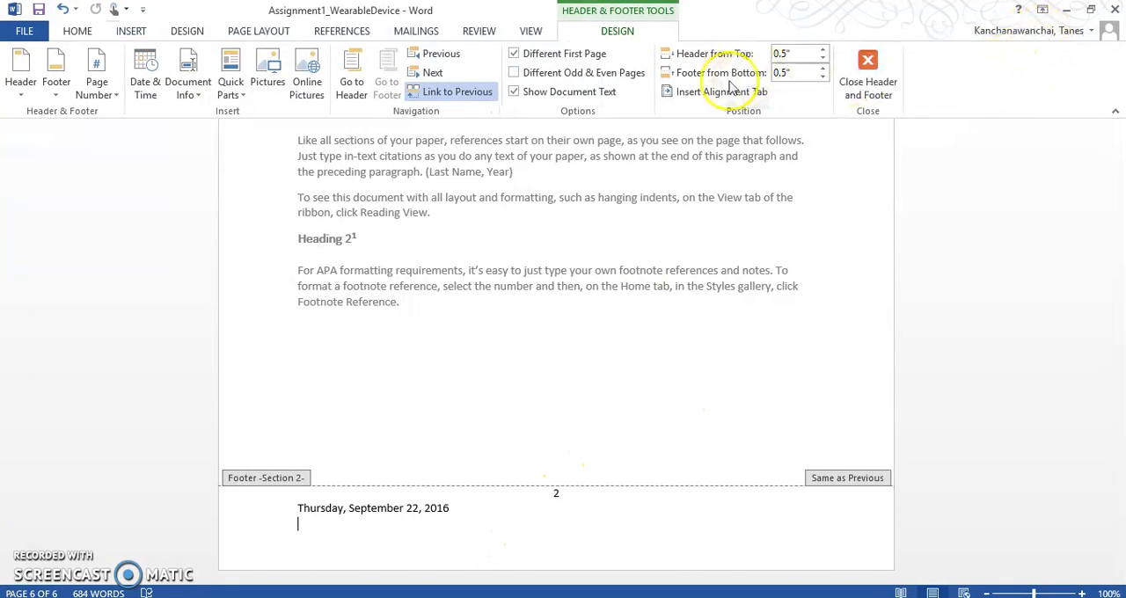
# Insert a FileName field with the path added to the filename below the footer date, and return to the document body.
pyautogui.click(132, 31)
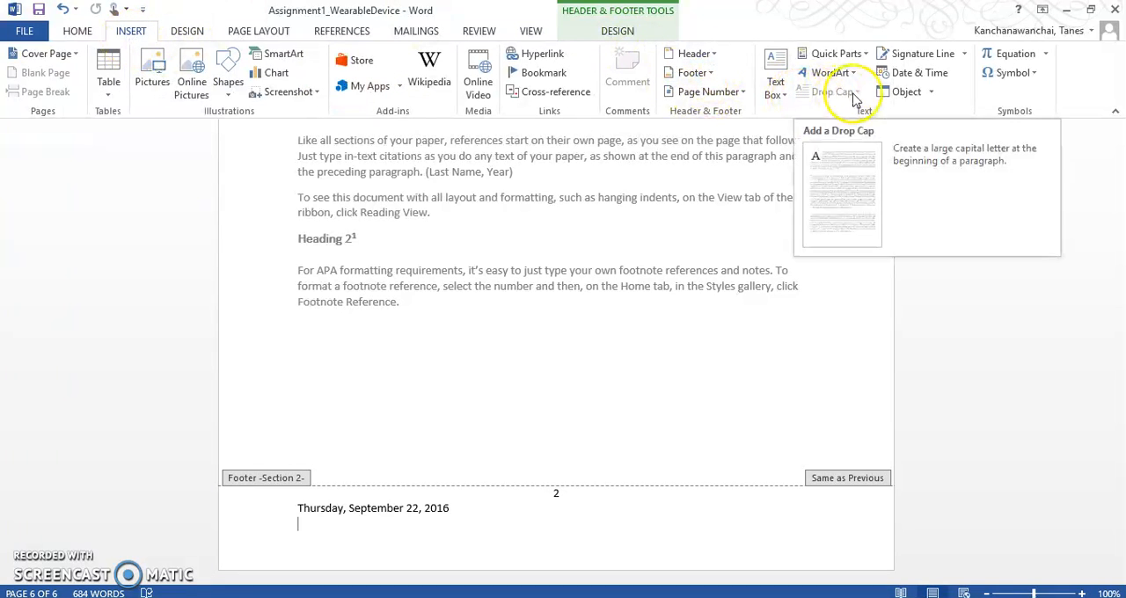
pyautogui.click(932, 93)
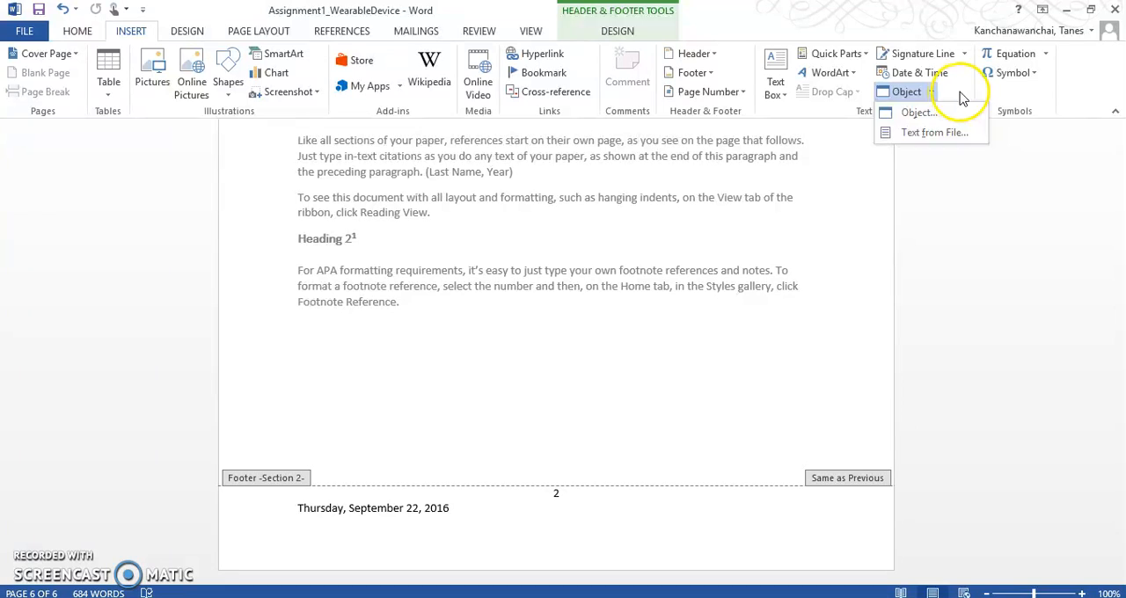
pyautogui.click(961, 95)
pyautogui.click(867, 58)
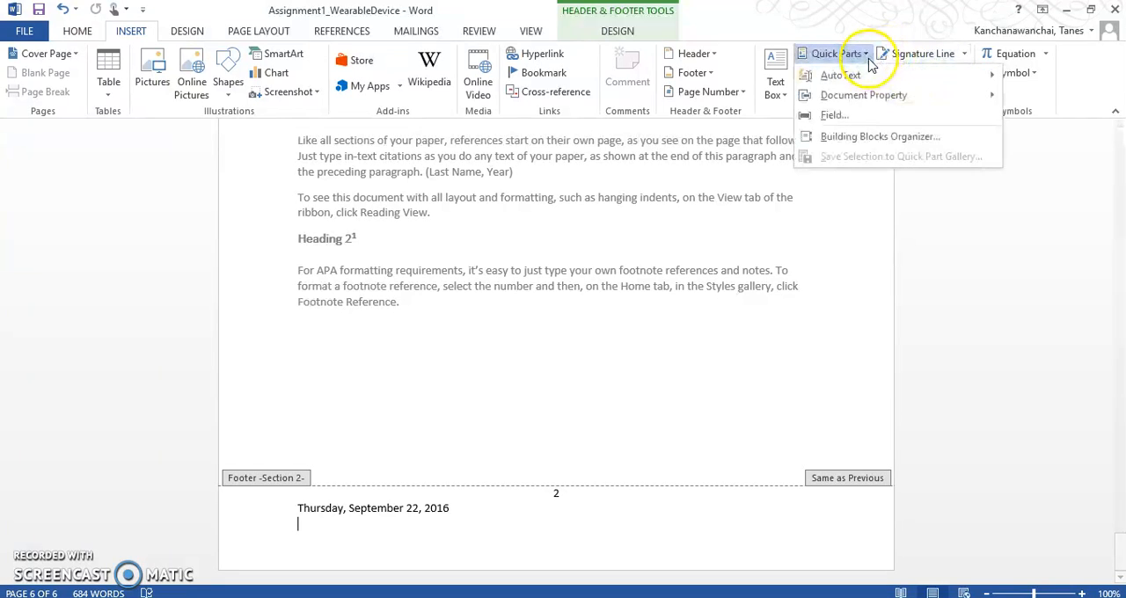
pyautogui.click(857, 116)
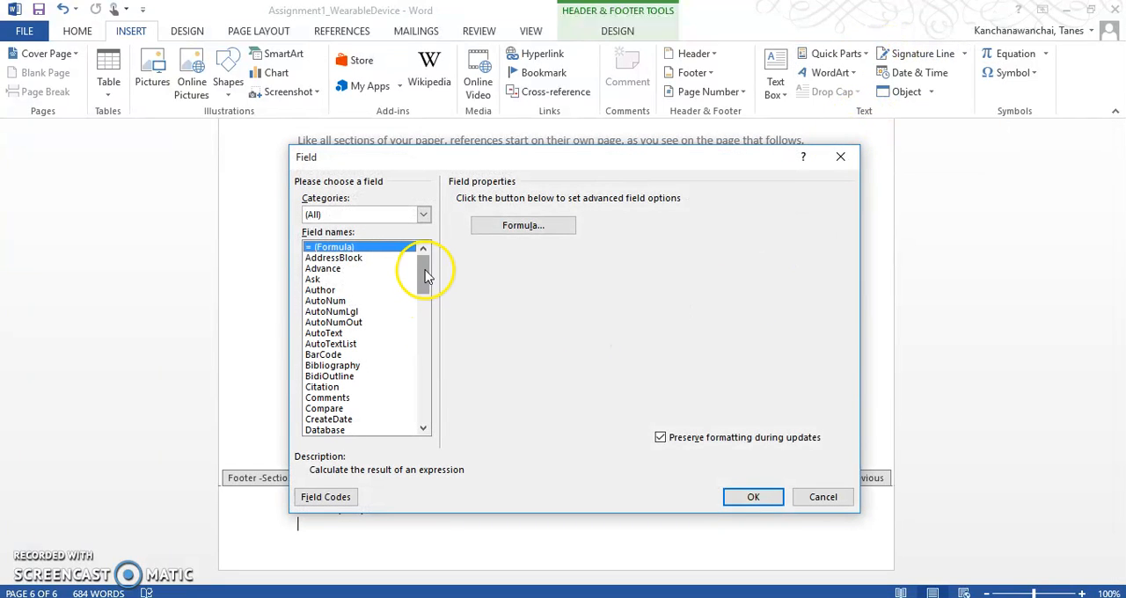
pyautogui.moveTo(425, 276); pyautogui.dragTo(446, 318)
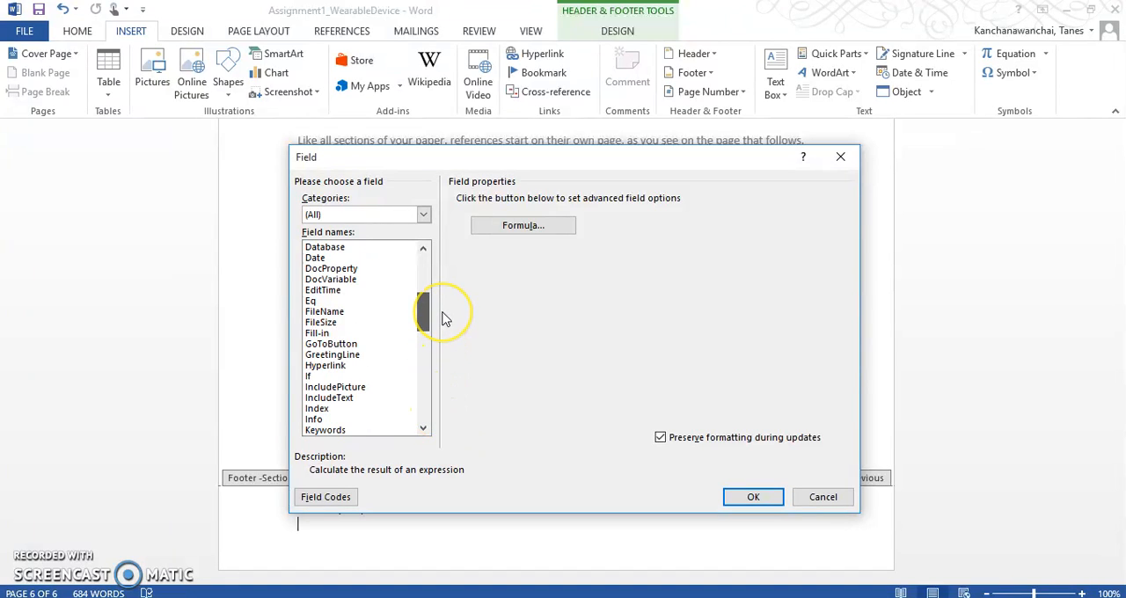
pyautogui.click(352, 312)
pyautogui.click(661, 200)
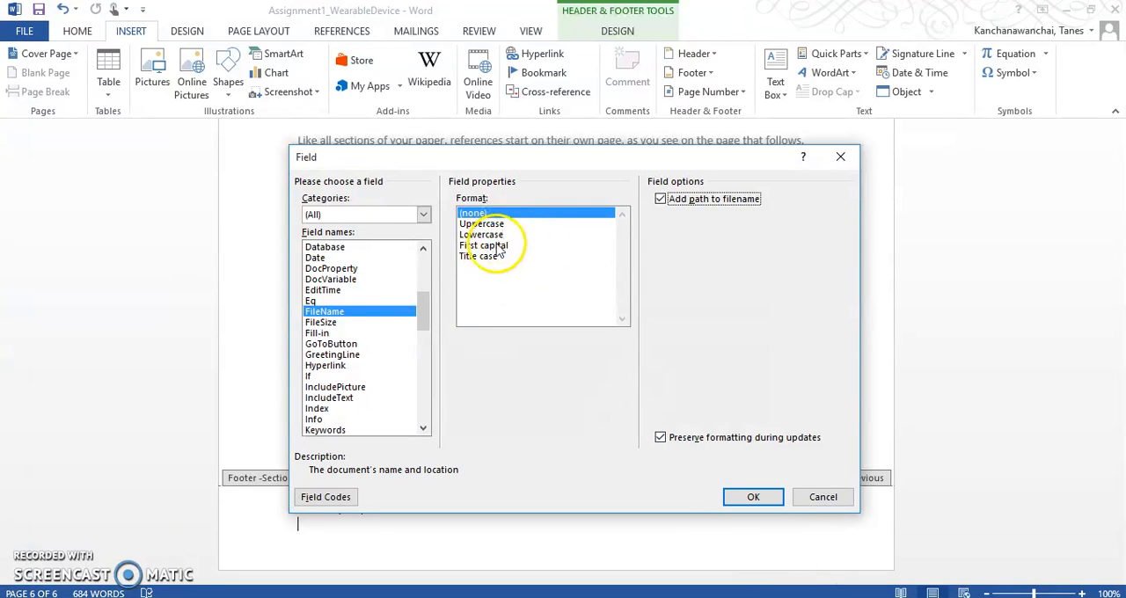
pyautogui.click(752, 499)
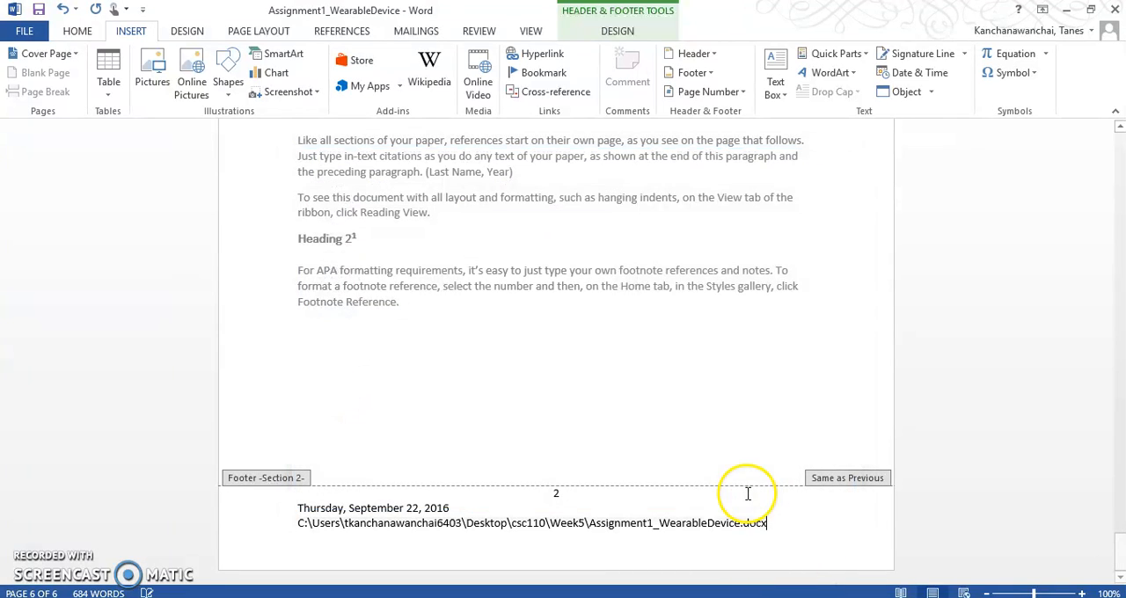
pyautogui.moveTo(303, 525); pyautogui.dragTo(339, 525)
pyautogui.click(801, 531)
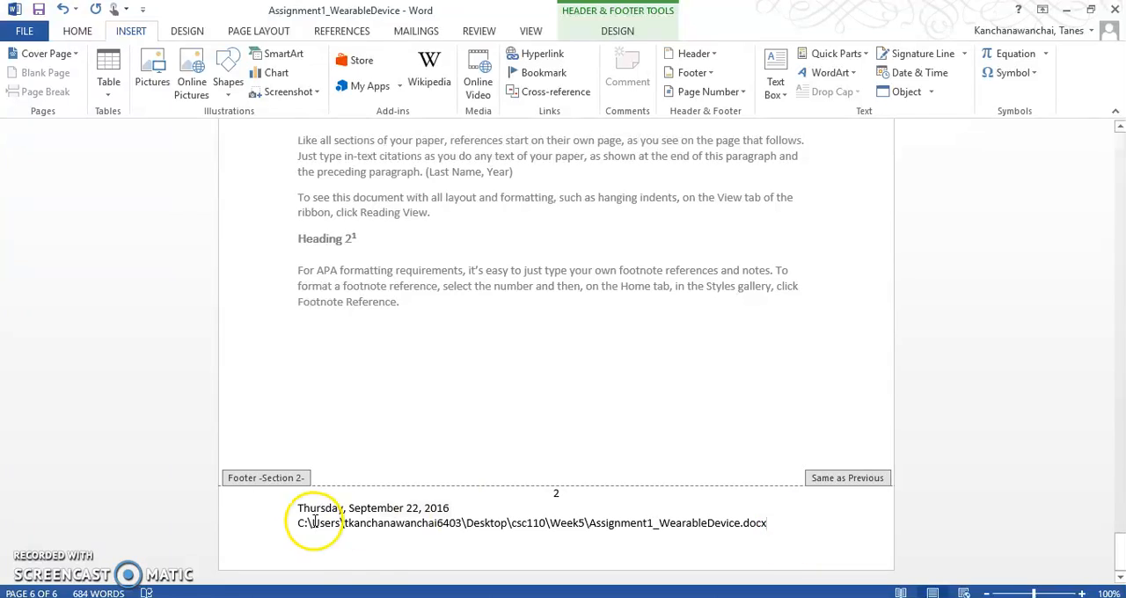
pyautogui.doubleClick(445, 359)
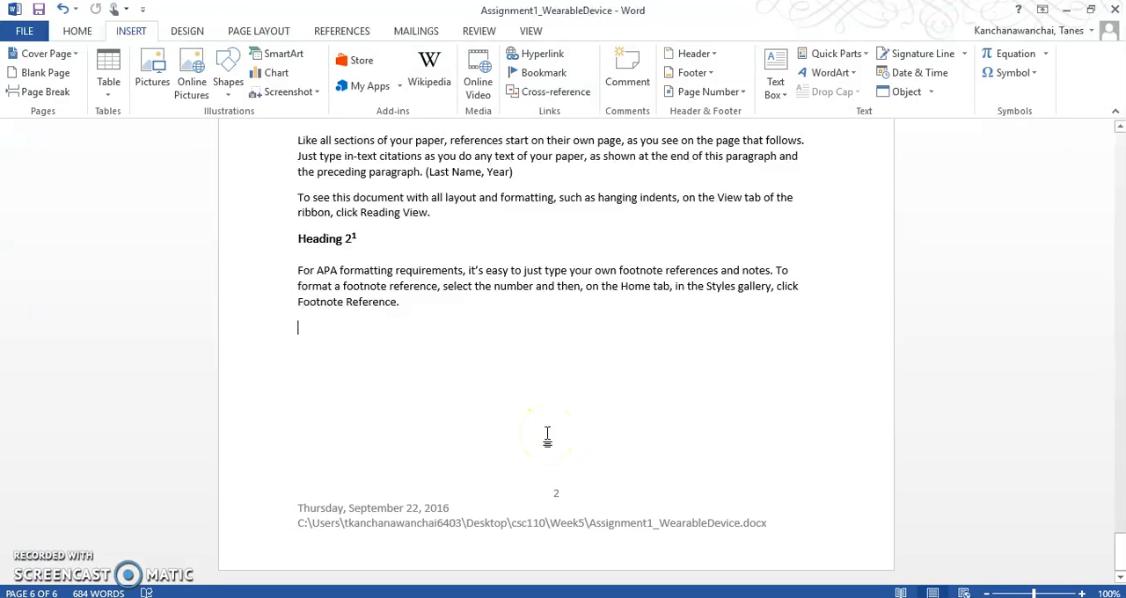
# Switch to the assignment page in Chrome and review the requirements for the footer, table of contents, cover page and picture watermark.
pyautogui.moveTo(508, 597)
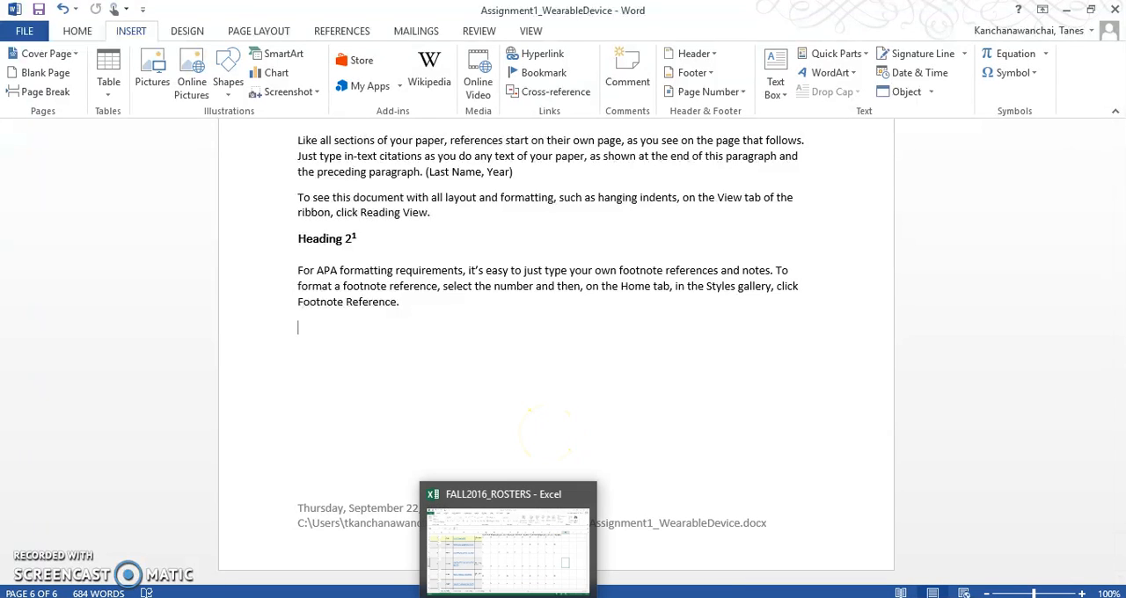
pyautogui.click(580, 597)
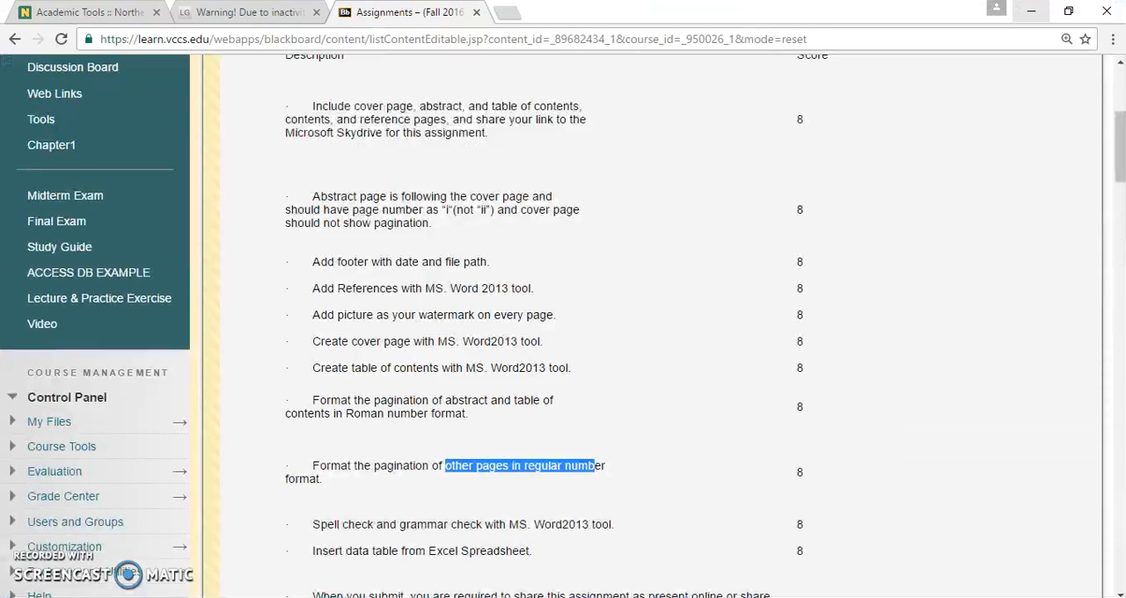
pyautogui.moveTo(313, 261); pyautogui.dragTo(487, 262)
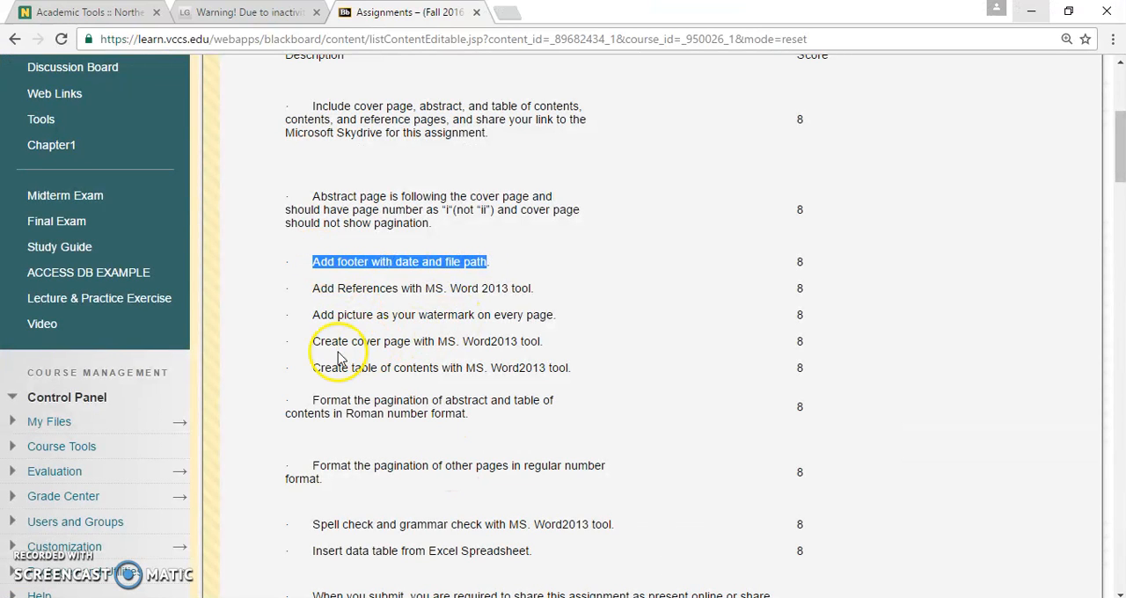
pyautogui.moveTo(304, 368); pyautogui.dragTo(578, 369)
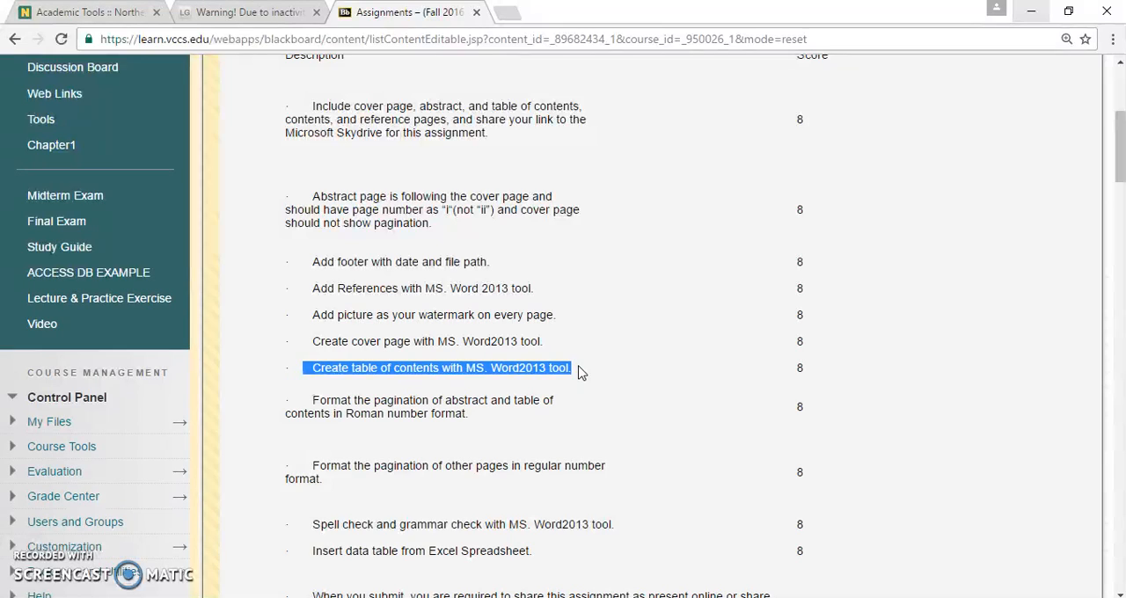
pyautogui.click(578, 367)
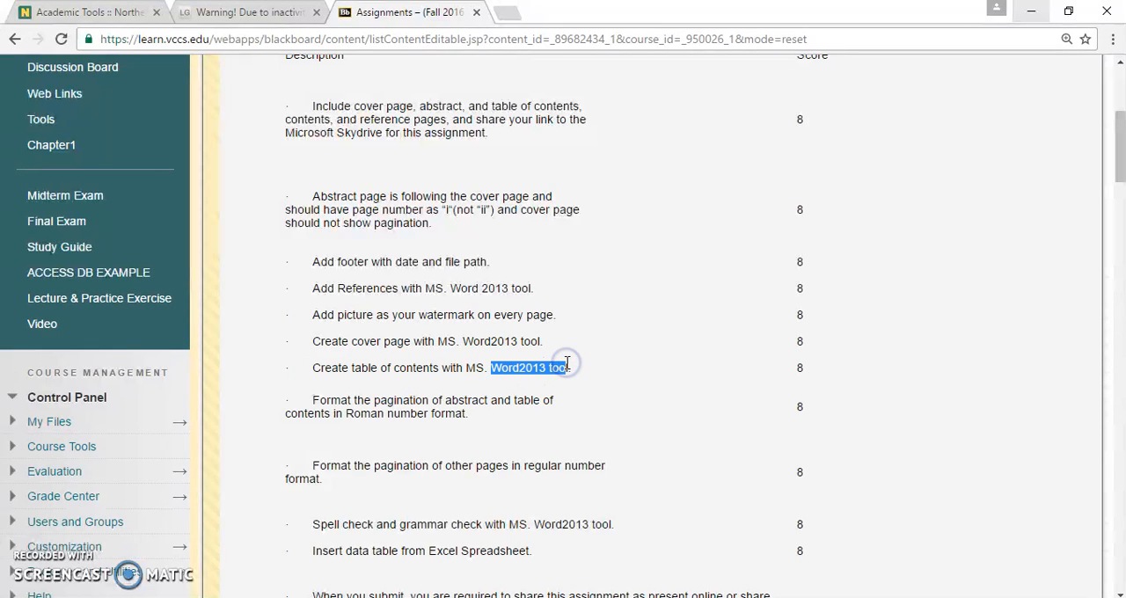
pyautogui.click(574, 409)
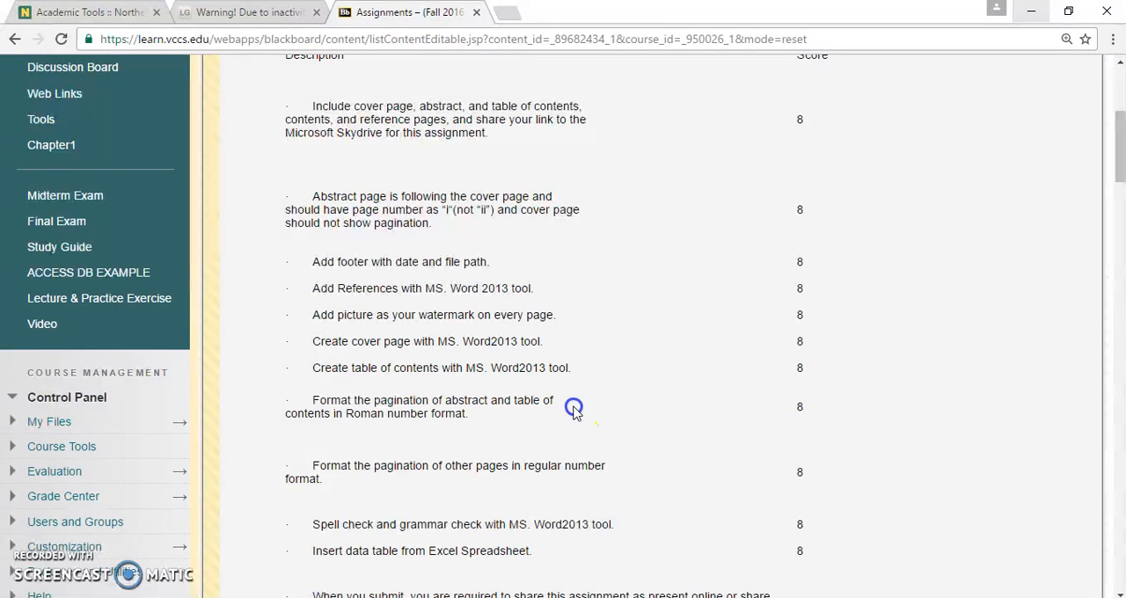
pyautogui.moveTo(506, 370); pyautogui.dragTo(324, 370)
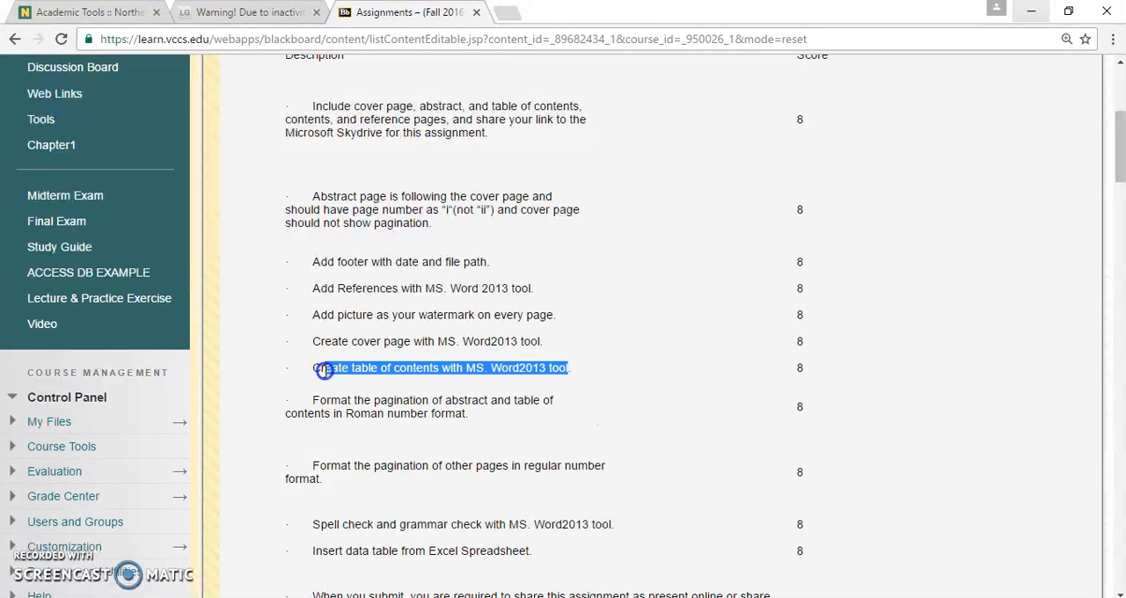
pyautogui.click(315, 346)
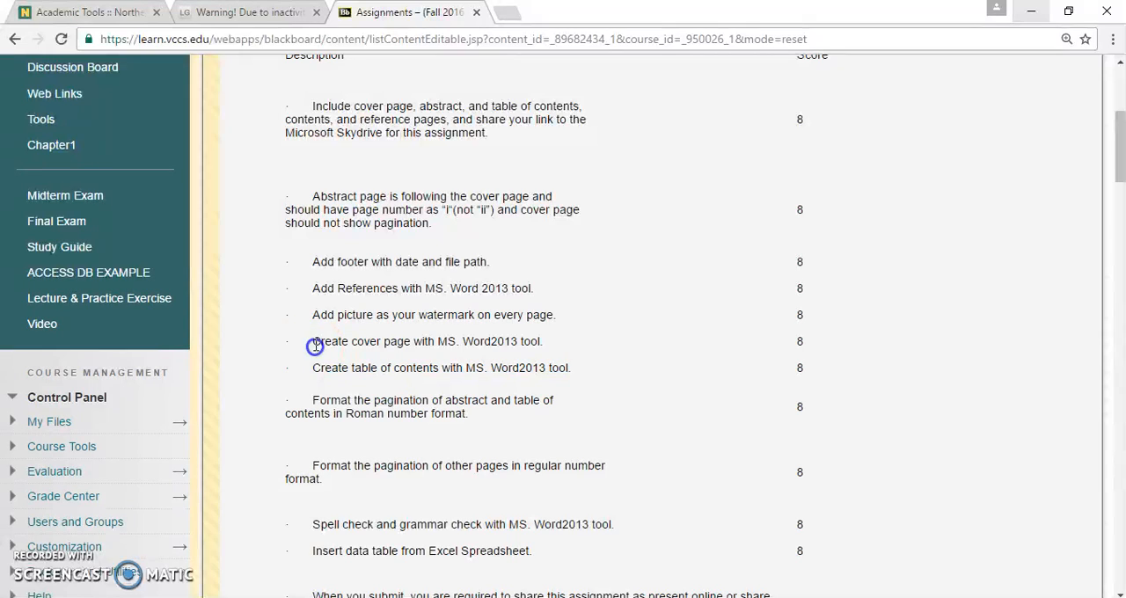
pyautogui.moveTo(351, 335); pyautogui.dragTo(532, 343)
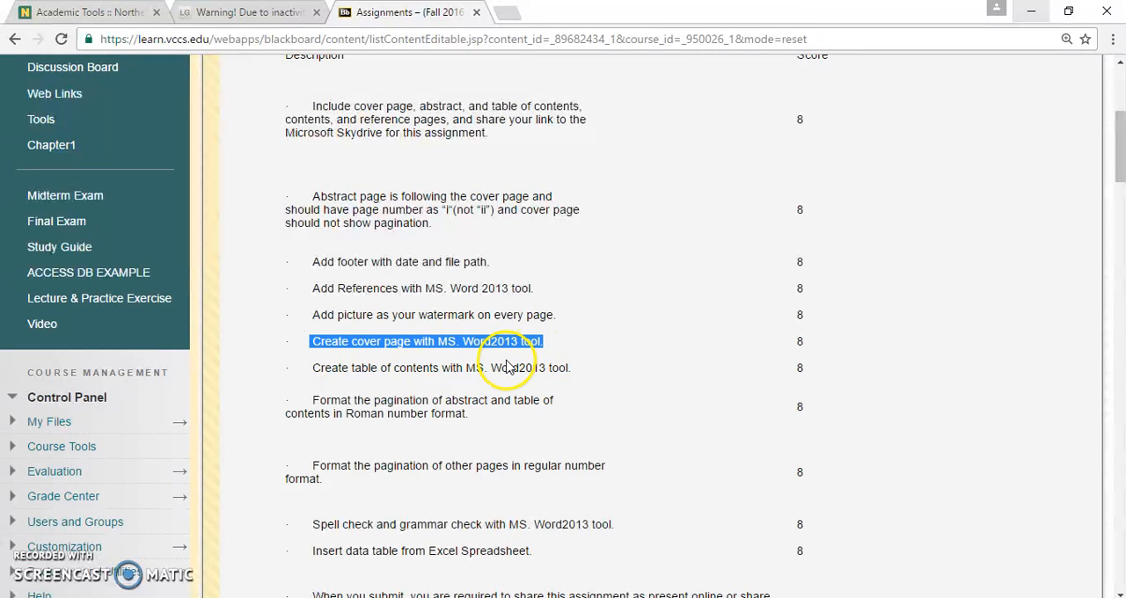
pyautogui.moveTo(314, 315); pyautogui.dragTo(356, 310)
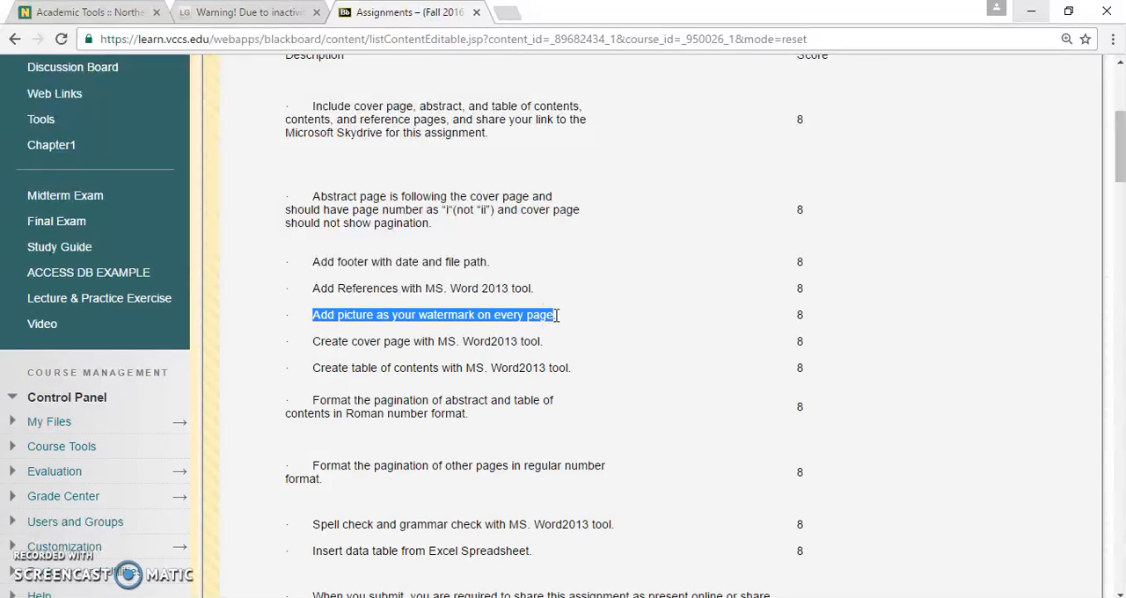
# Return to the Word document and open the custom watermark settings.
pyautogui.hotkey('alt', 'Tab')
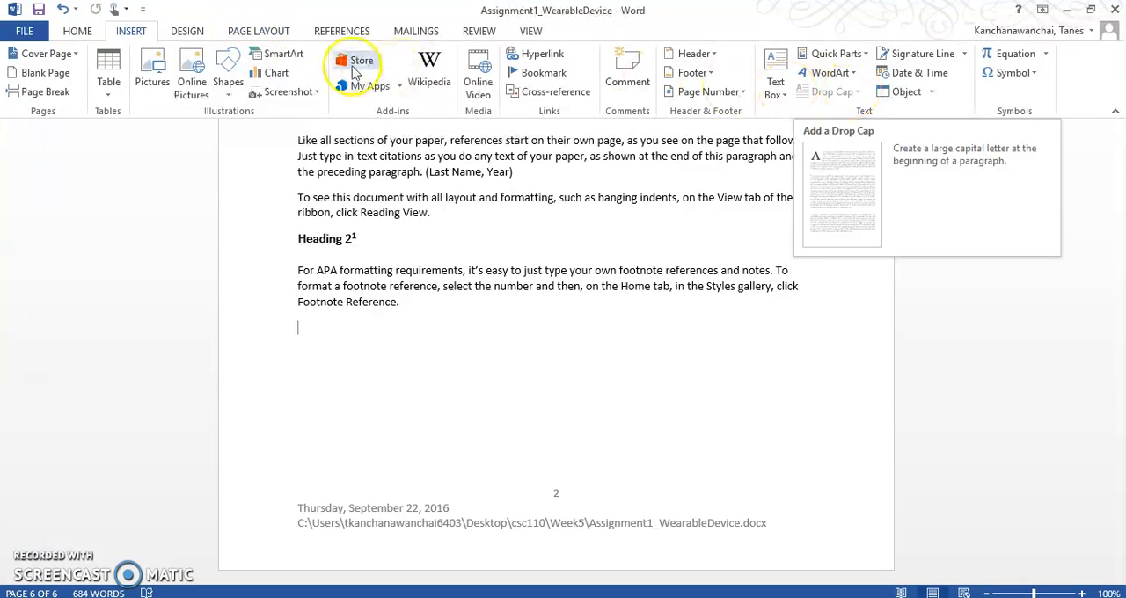
pyautogui.click(187, 30)
pyautogui.click(254, 31)
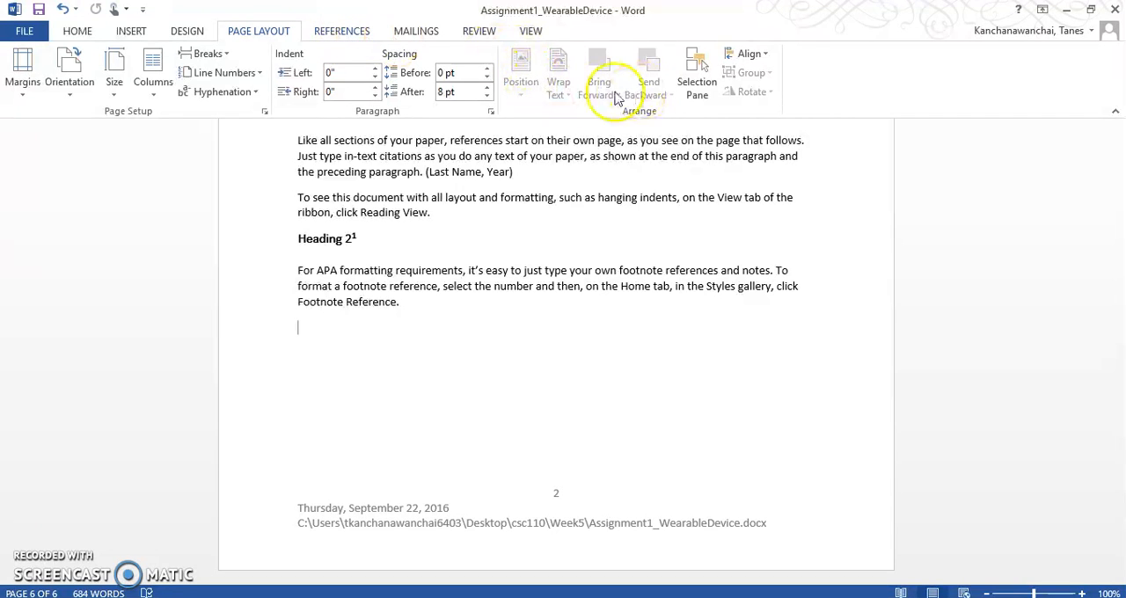
pyautogui.click(187, 32)
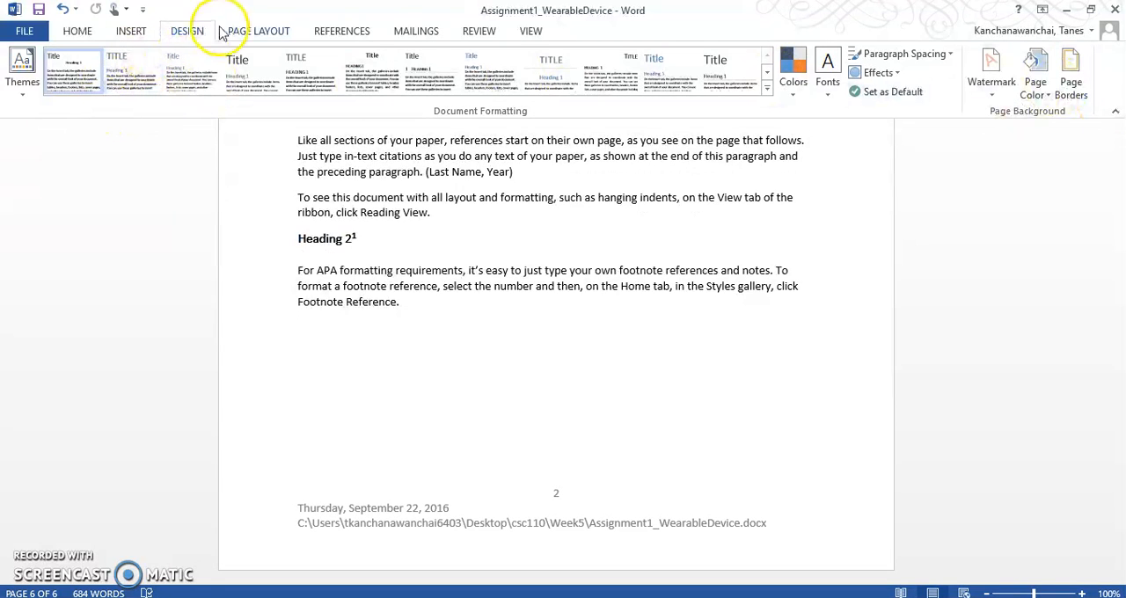
pyautogui.click(992, 97)
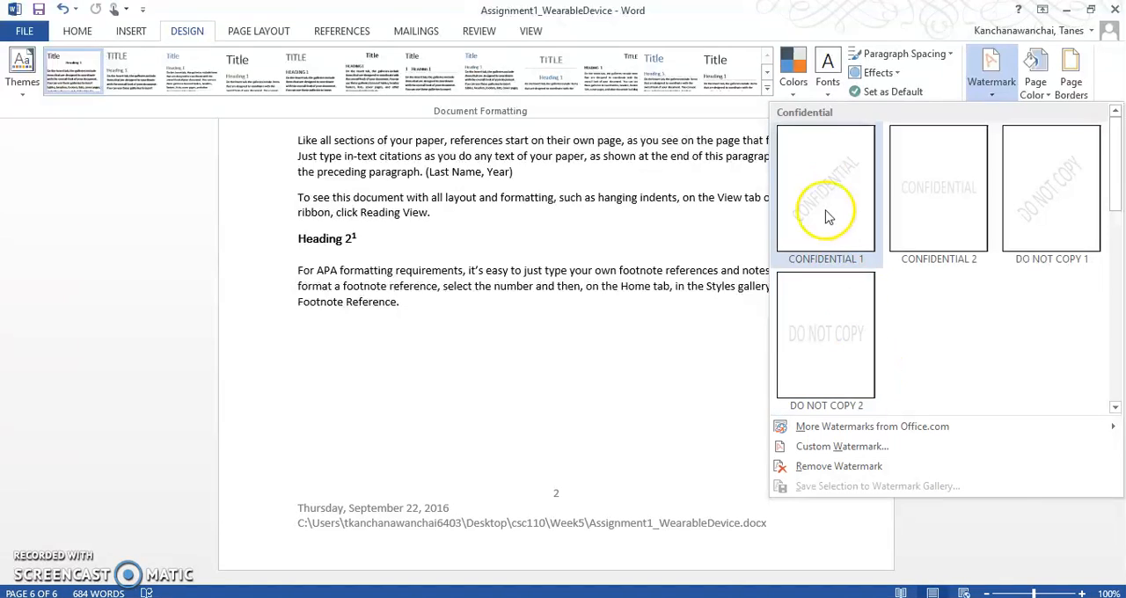
pyautogui.click(882, 429)
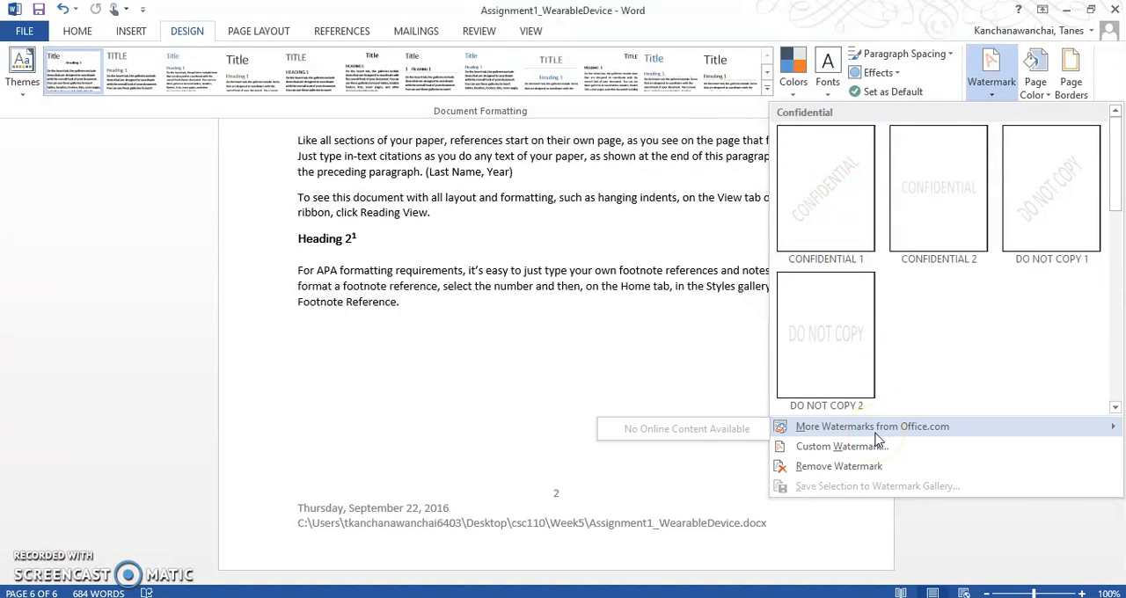
pyautogui.click(871, 447)
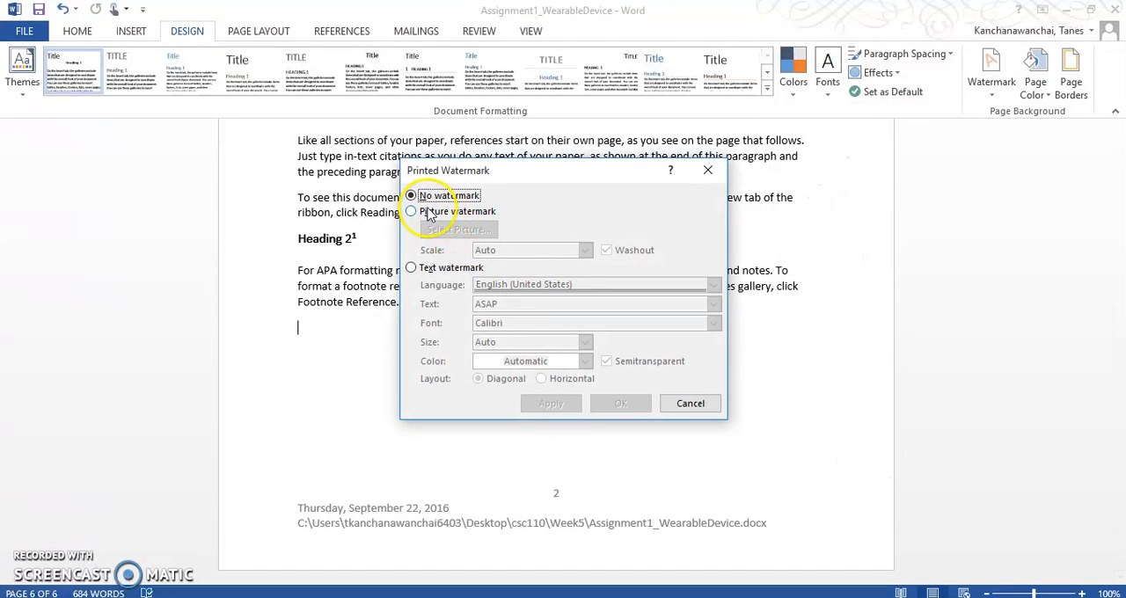
# Apply a text watermark reading DRAFT to the document and check it on the earlier pages.
pyautogui.click(411, 213)
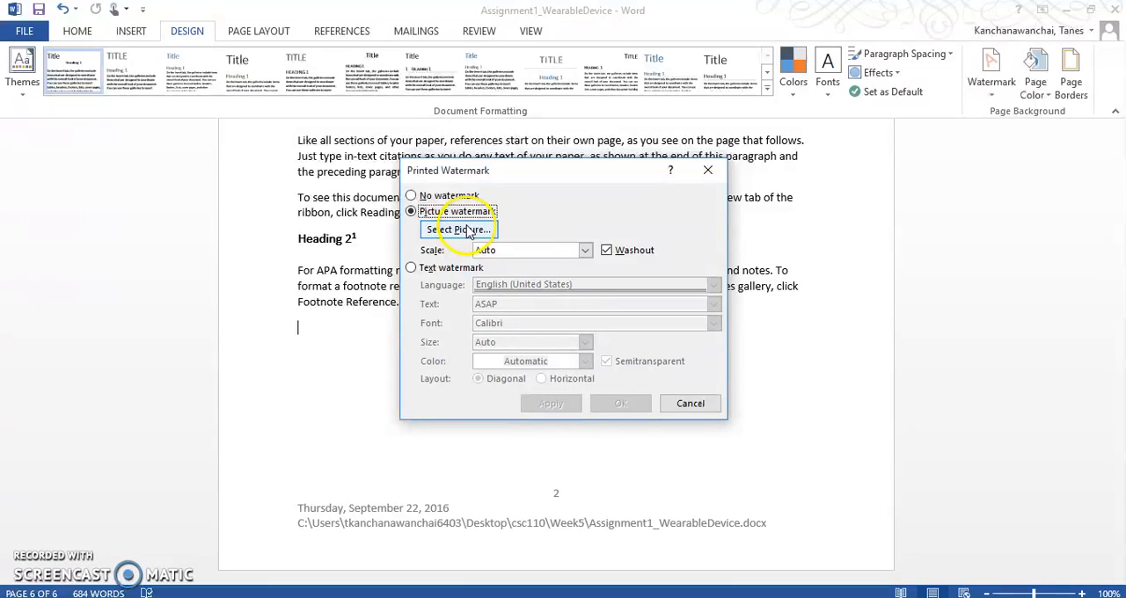
pyautogui.click(412, 267)
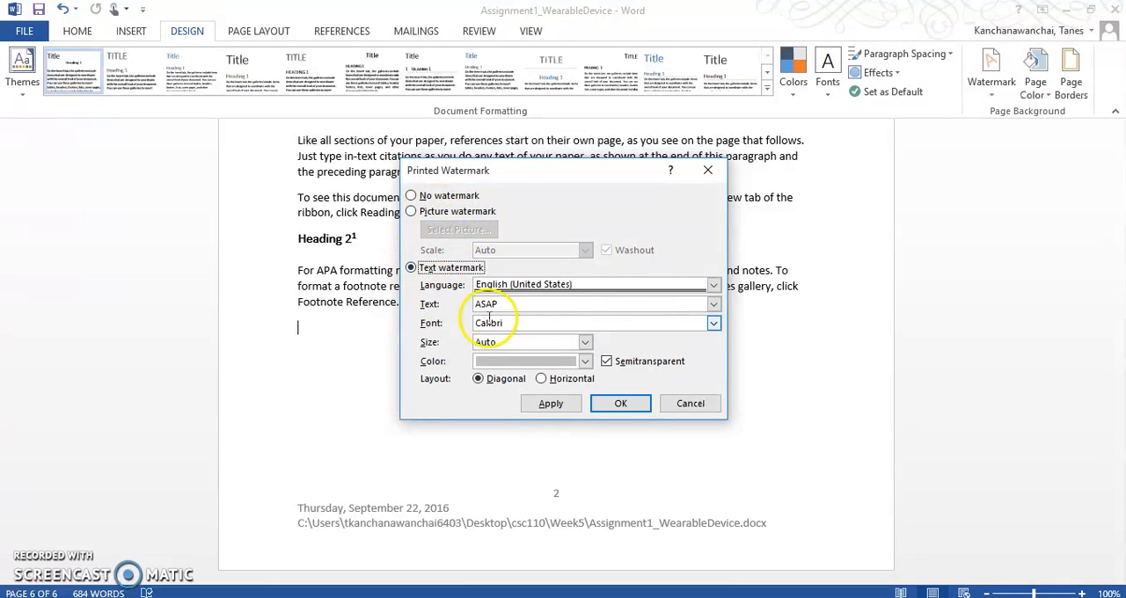
pyautogui.click(714, 306)
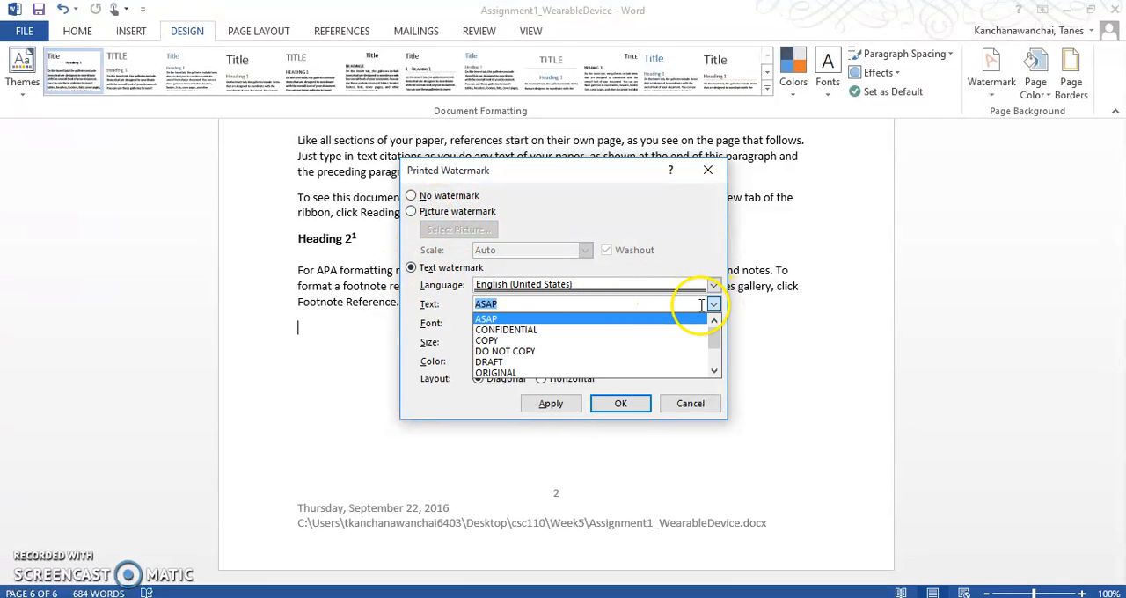
pyautogui.click(656, 361)
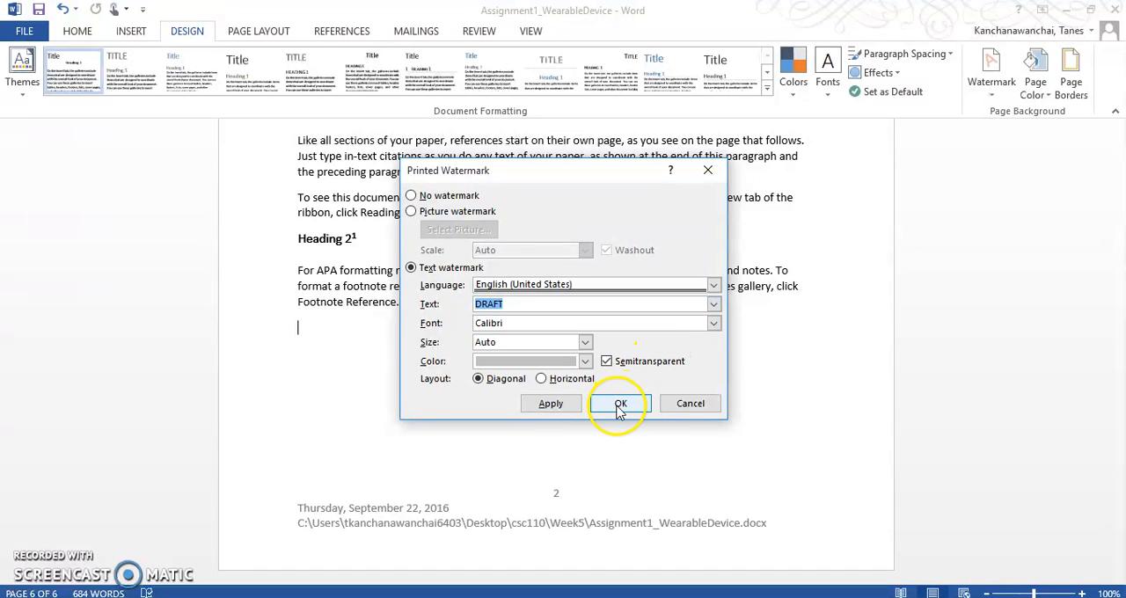
pyautogui.click(553, 403)
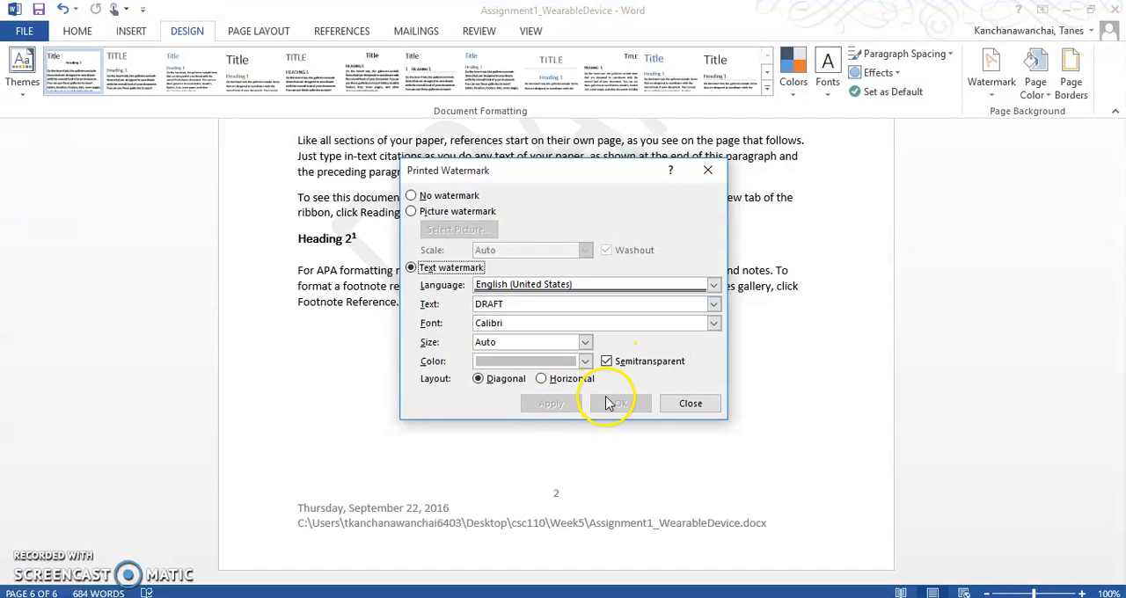
pyautogui.click(691, 403)
pyautogui.scroll(10, 556, 379)
pyautogui.scroll(15, 560, 366)
pyautogui.scroll(10, 559, 371)
pyautogui.scroll(-10, 559, 371)
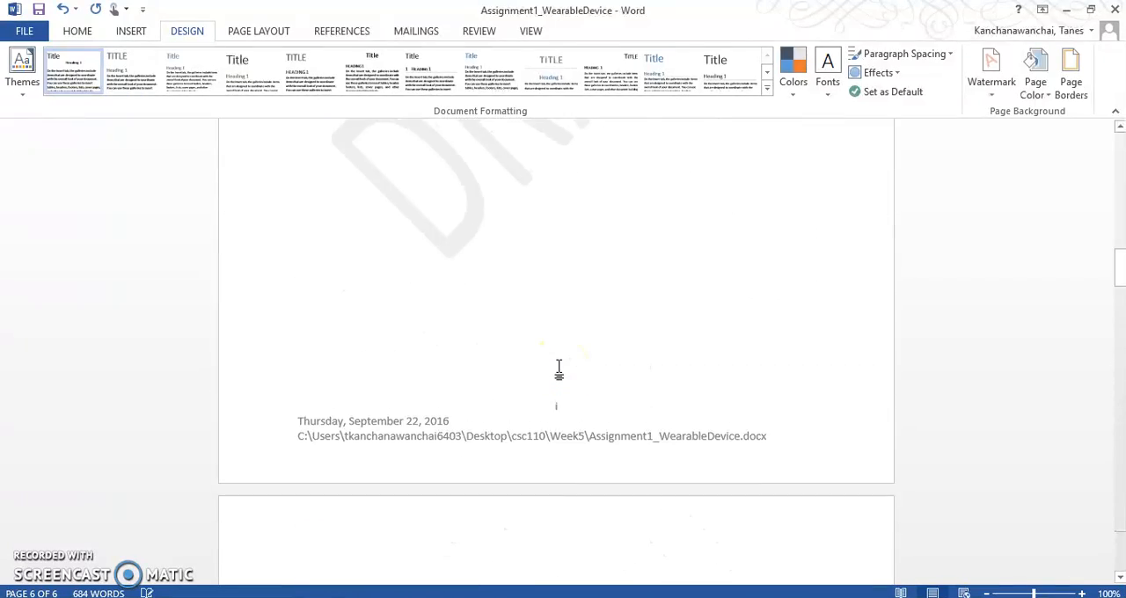
pyautogui.scroll(10, 558, 371)
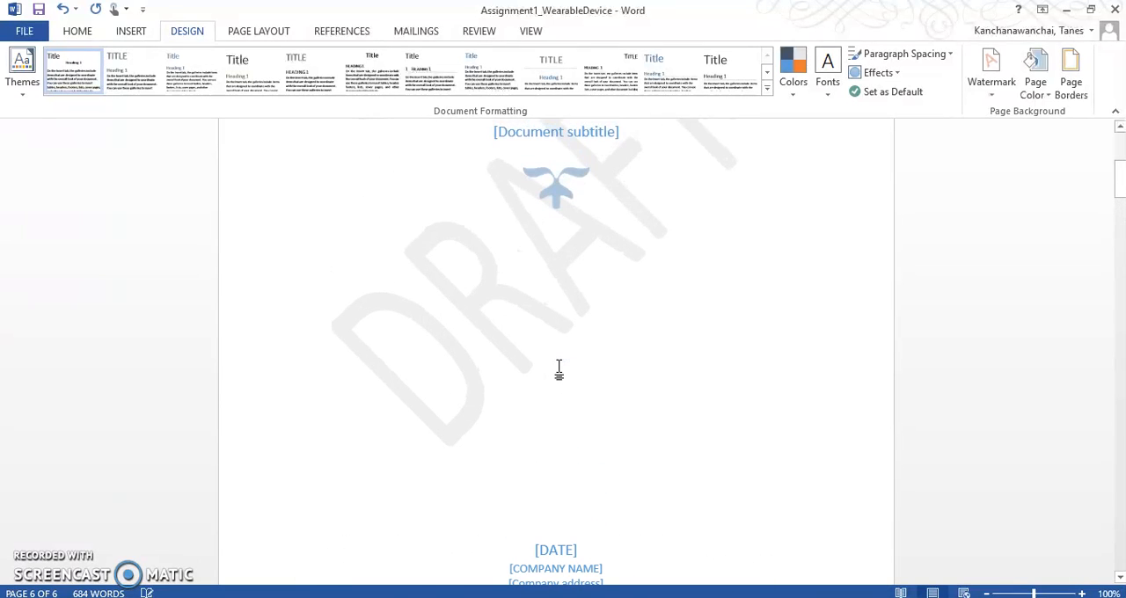
# Check the DRAFT watermark across the pages and remove it from the document.
pyautogui.scroll(3, 558, 372)
pyautogui.scroll(-6, 559, 371)
pyautogui.scroll(-8, 560, 371)
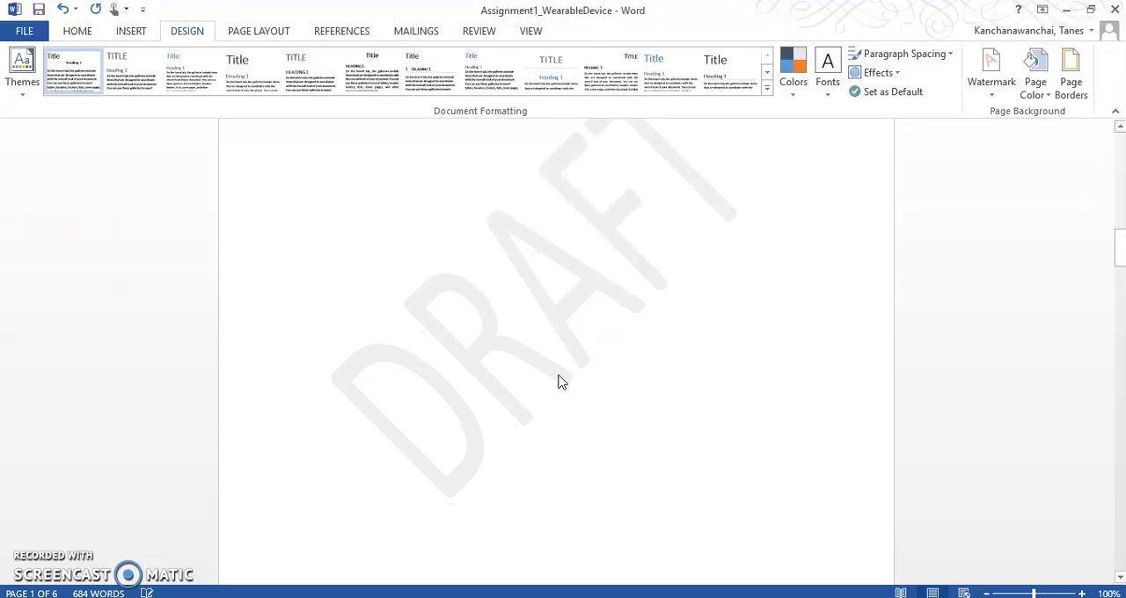
pyautogui.scroll(-2, 559, 380)
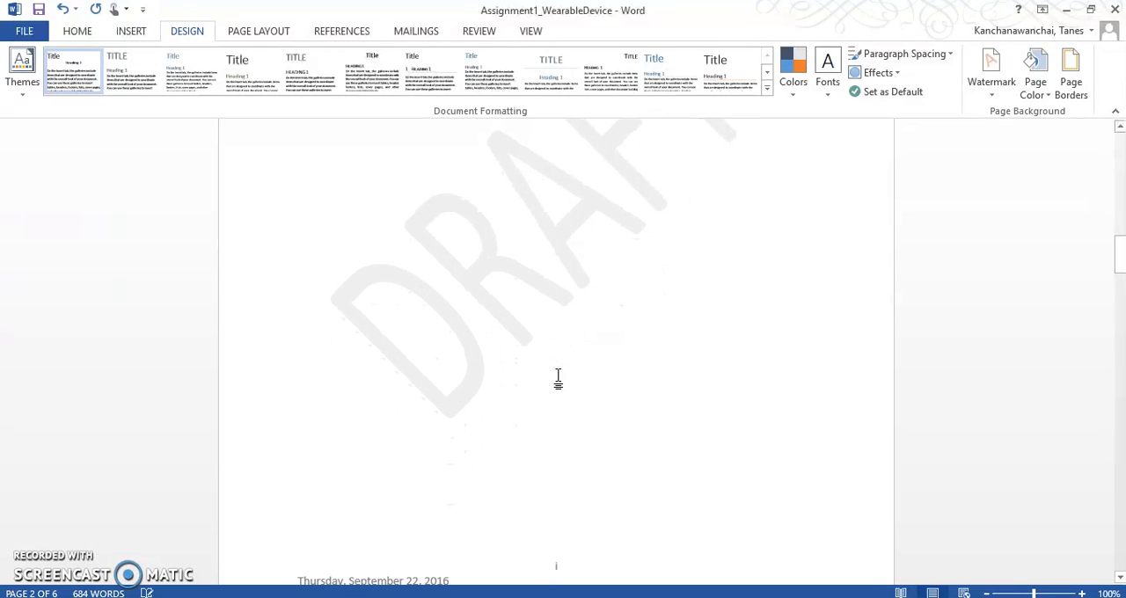
pyautogui.click(990, 88)
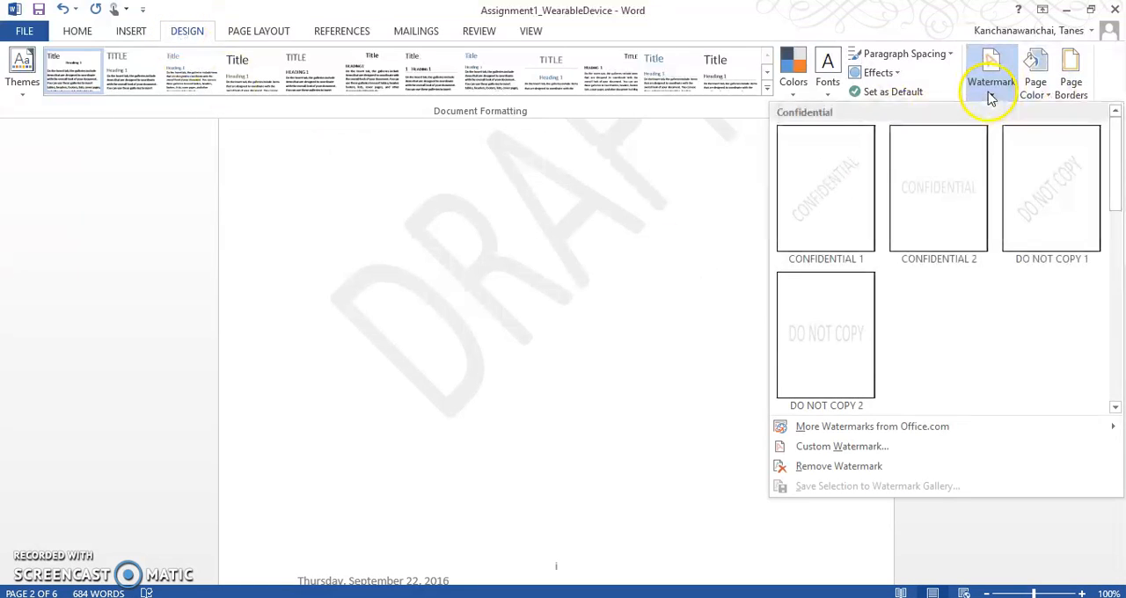
pyautogui.click(876, 466)
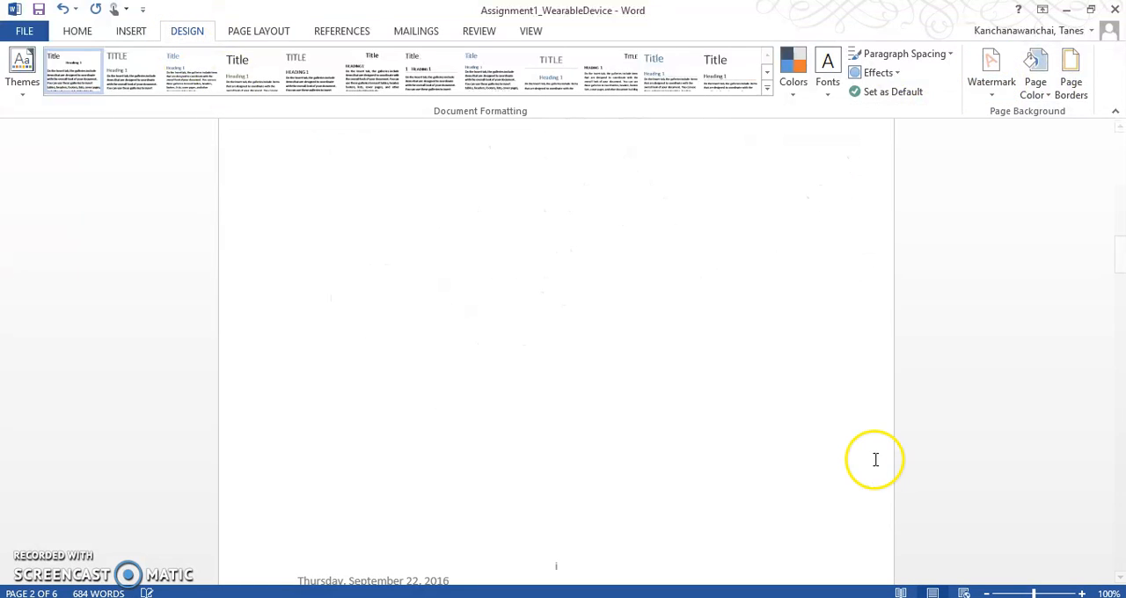
# Start a custom picture watermark and search Bing images for "computer".
pyautogui.click(984, 103)
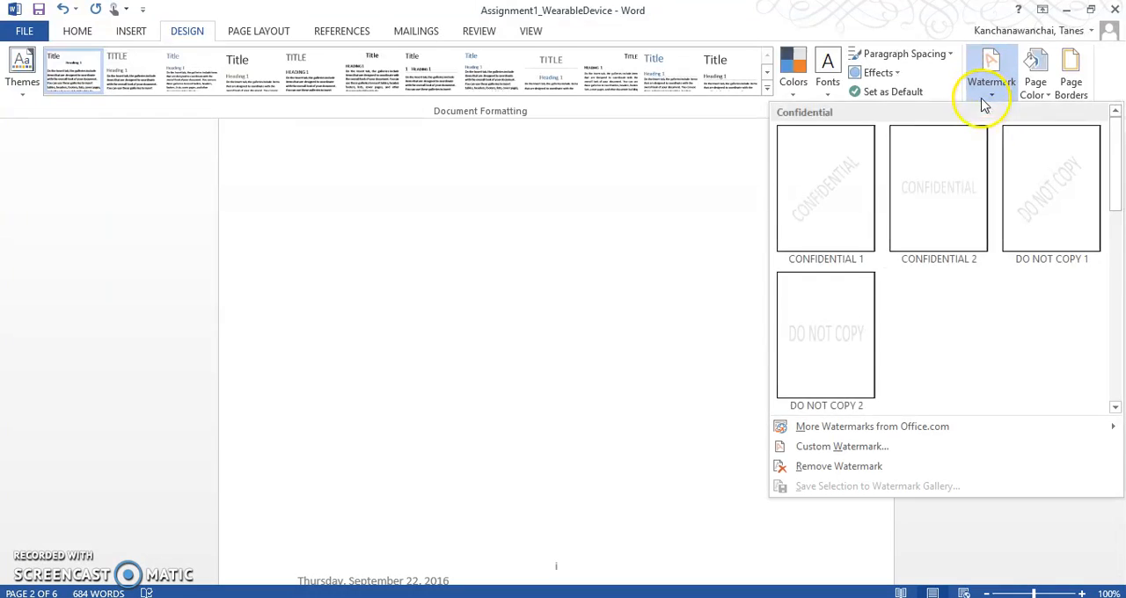
pyautogui.click(859, 448)
pyautogui.click(431, 212)
pyautogui.click(444, 230)
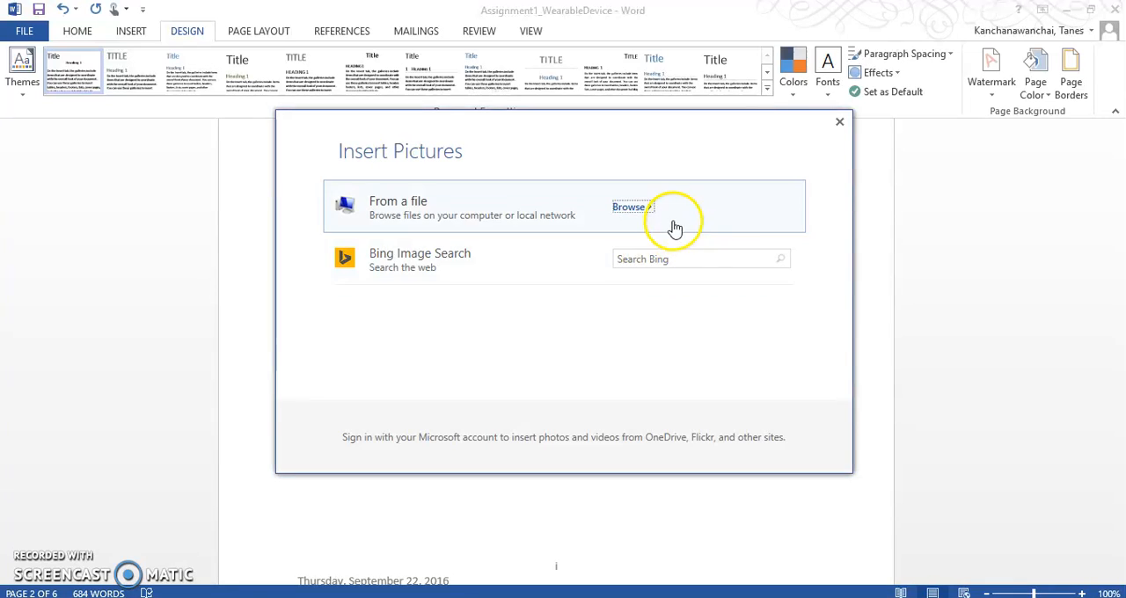
pyautogui.click(700, 258)
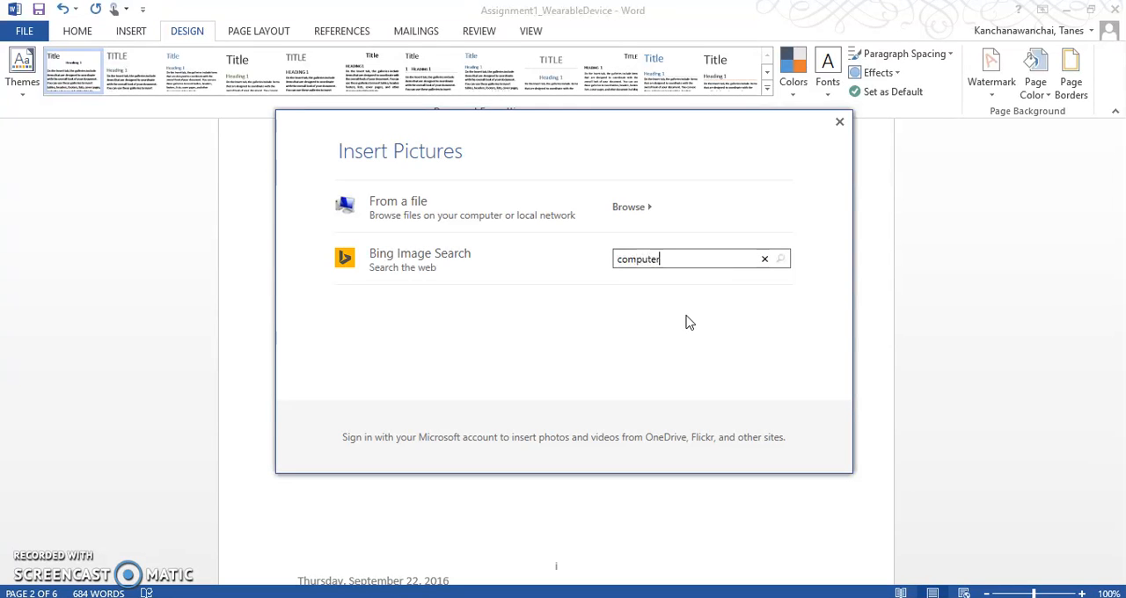
pyautogui.press('Return')
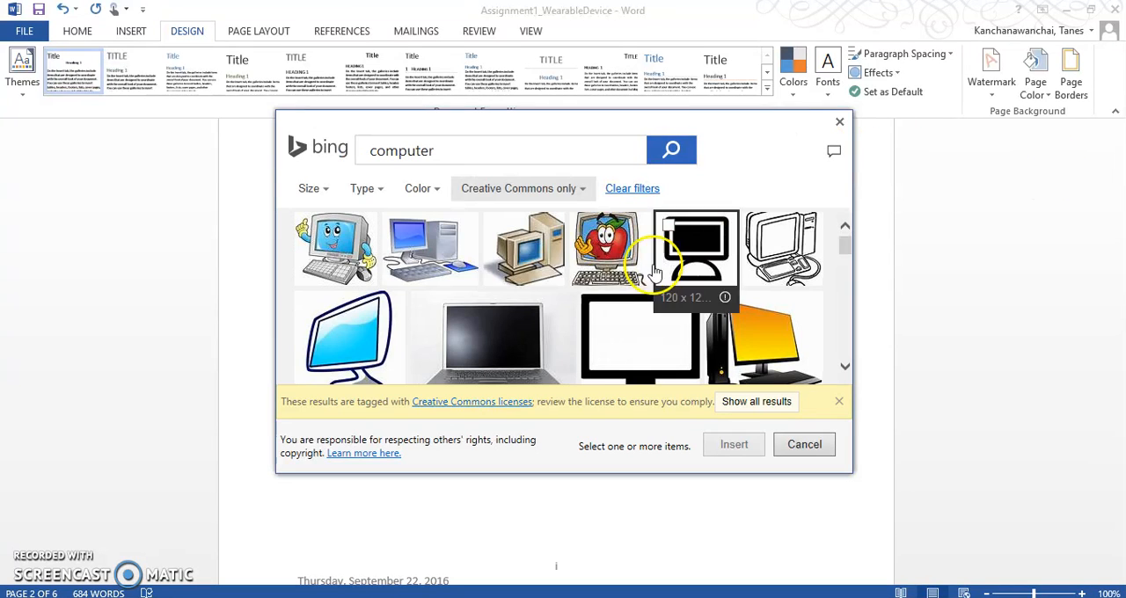
# Insert the black computer icon with the rounded base as the picture watermark and check it on the pages.
pyautogui.scroll(-1, 729, 264)
pyautogui.click(720, 246)
pyautogui.click(719, 246)
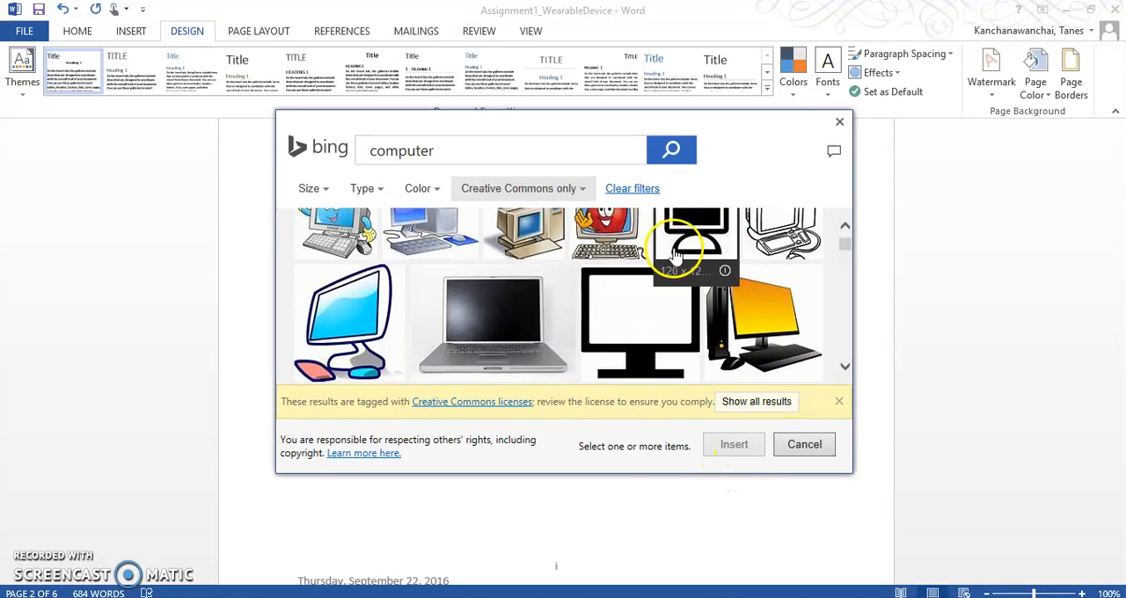
pyautogui.click(726, 330)
pyautogui.click(741, 447)
pyautogui.click(635, 412)
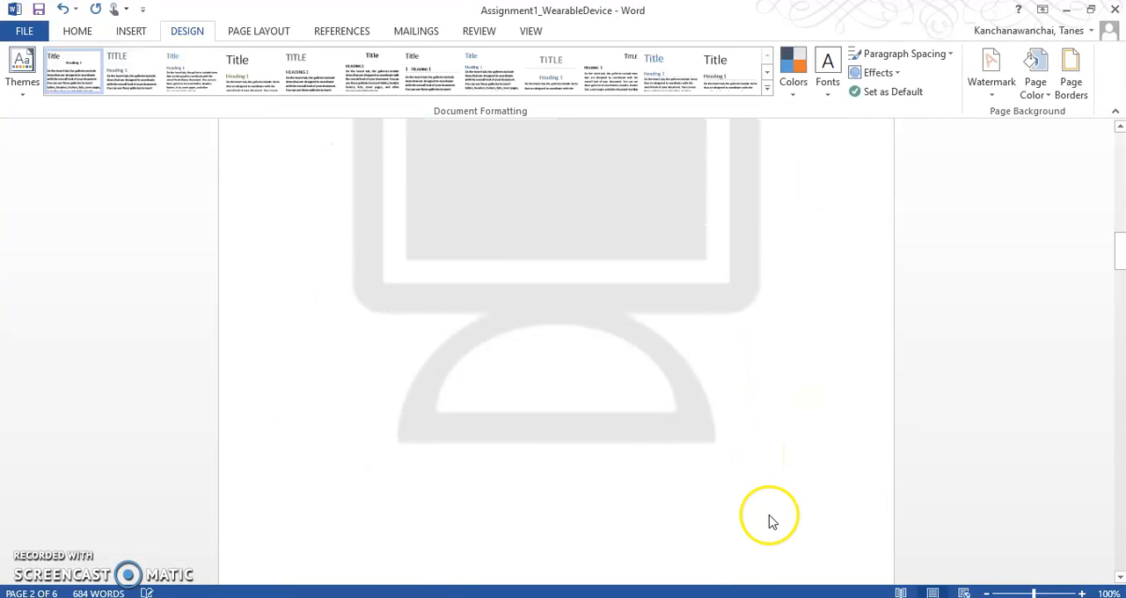
pyautogui.scroll(-6, 771, 515)
pyautogui.scroll(4, 772, 517)
pyautogui.scroll(8, 772, 518)
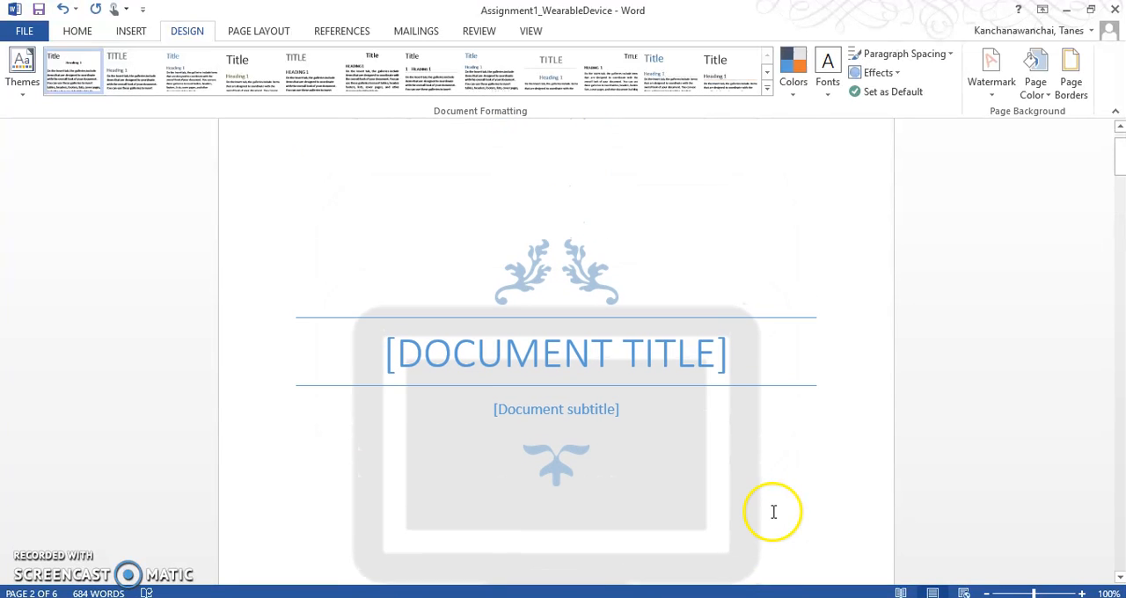
pyautogui.scroll(-7, 677, 467)
pyautogui.scroll(-10, 673, 473)
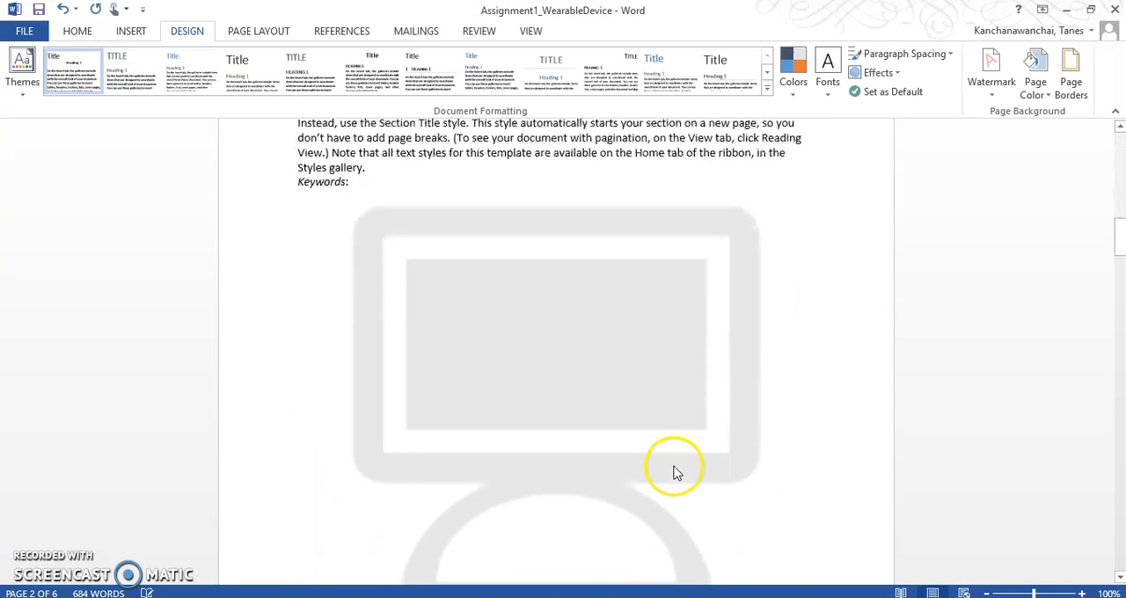
pyautogui.scroll(-10, 674, 471)
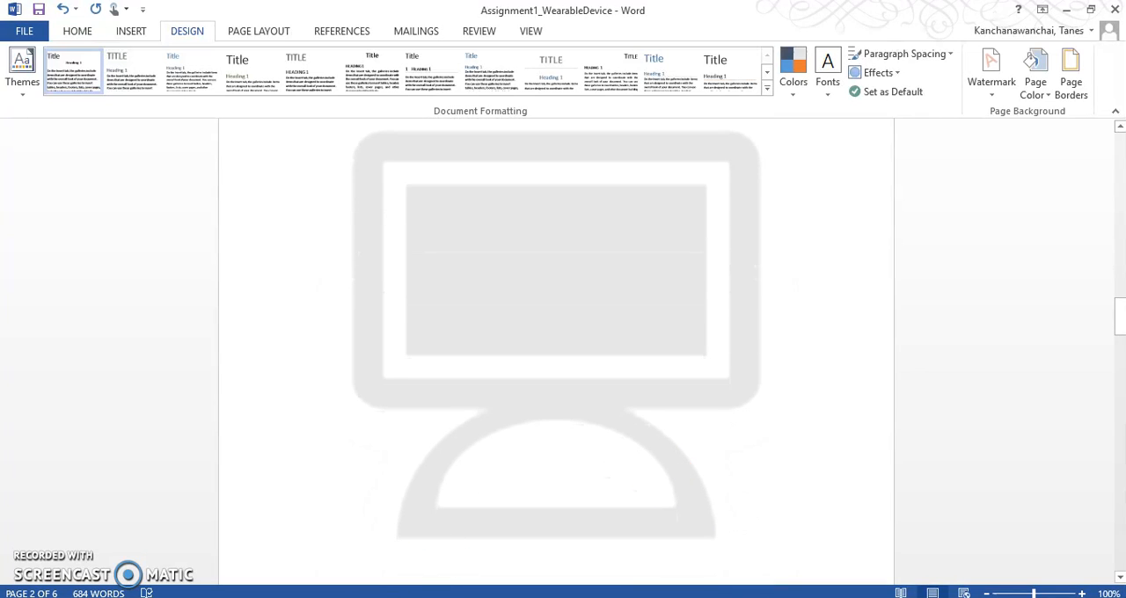
# Switch to the assignment page in Chrome, review the requirement for adding references, and return to the Word document.
pyautogui.hotkey('alt', 'Tab')
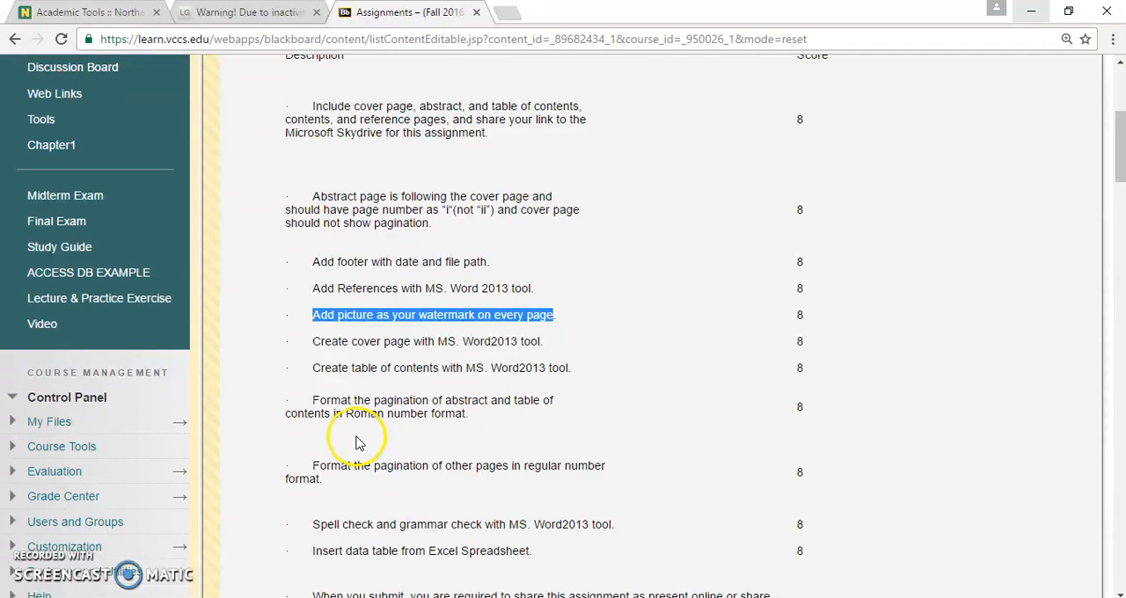
pyautogui.click(393, 321)
pyautogui.moveTo(320, 289); pyautogui.dragTo(555, 299)
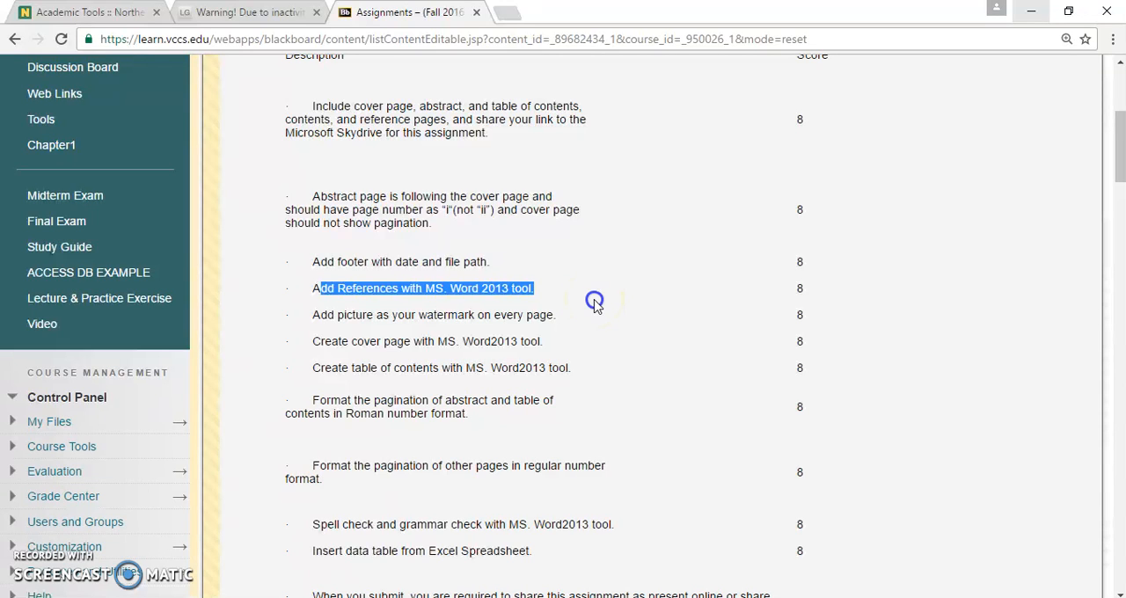
pyautogui.click(594, 304)
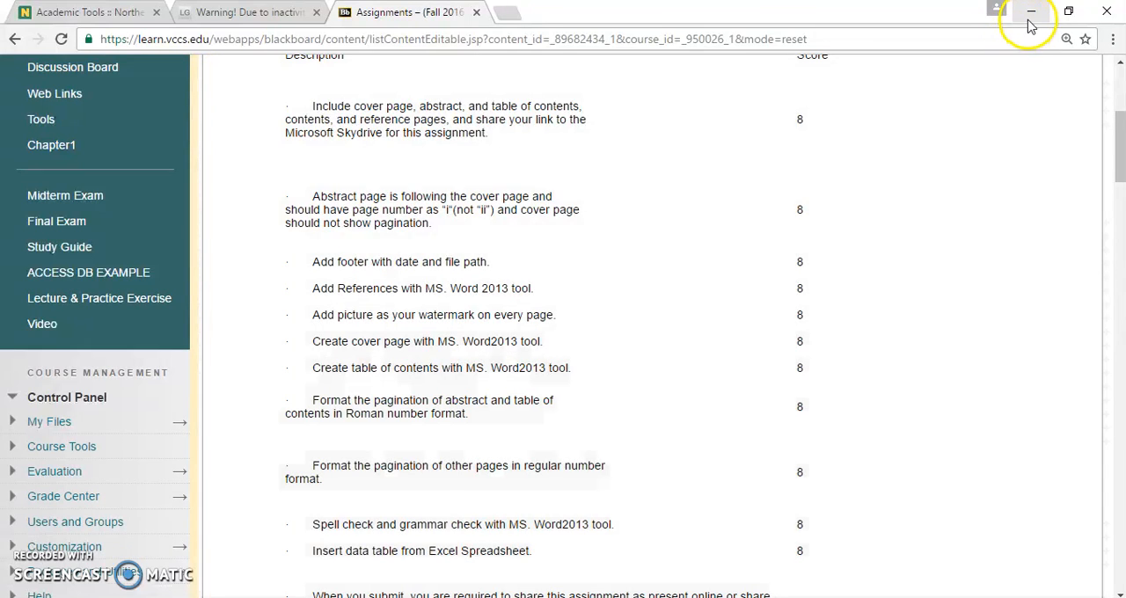
pyautogui.click(1029, 12)
# Insert a blank page at the end of the document, after the Heading 2 section.
pyautogui.scroll(-5, 785, 359)
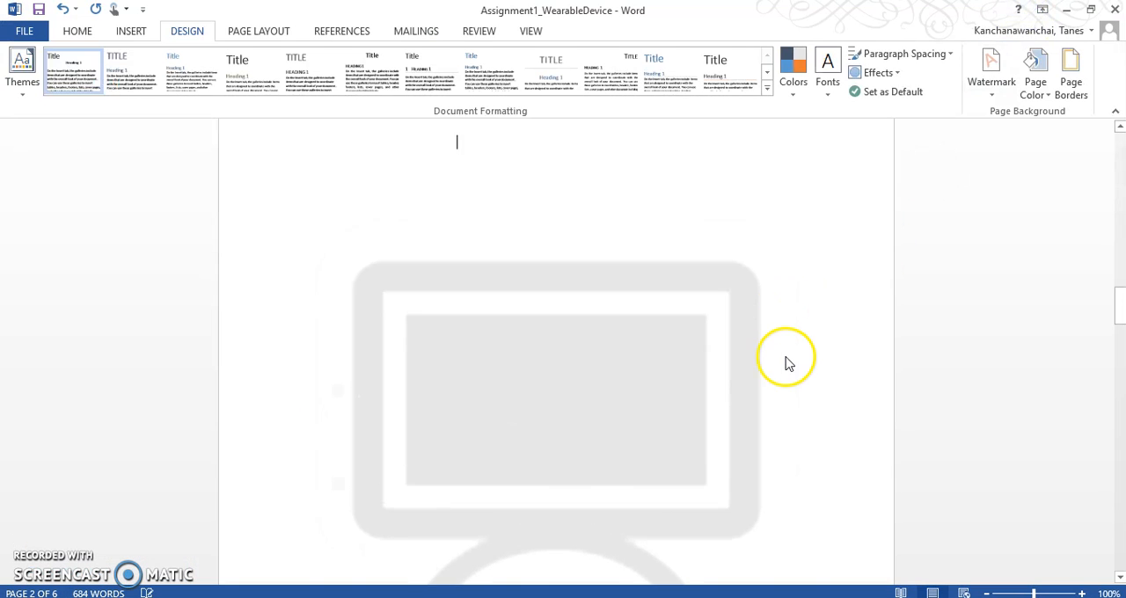
pyautogui.moveTo(1121, 347); pyautogui.dragTo(1119, 533)
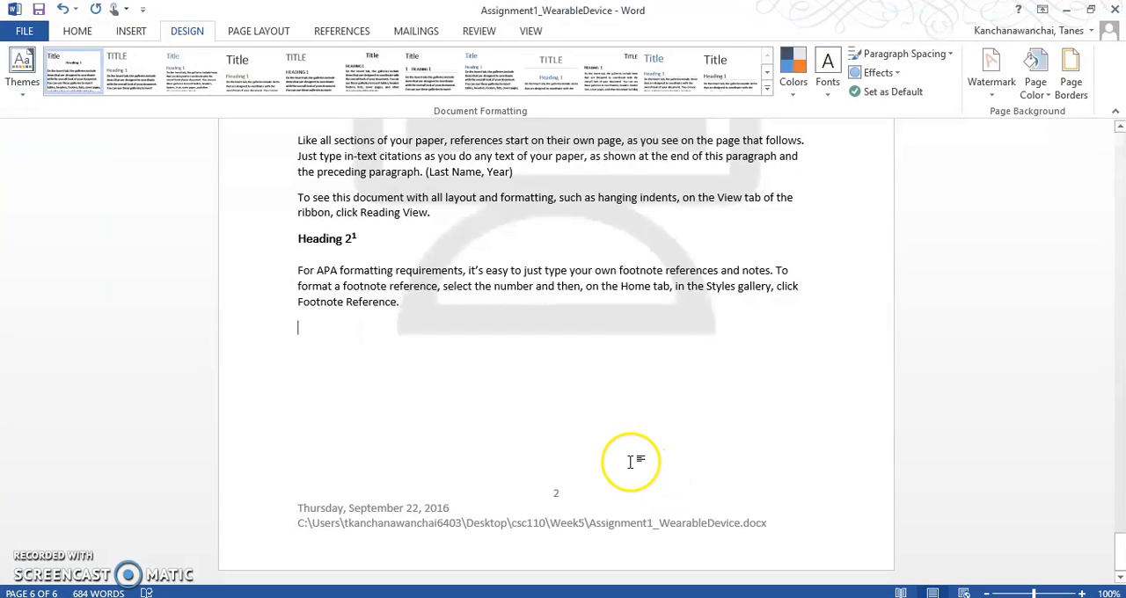
pyautogui.rightClick(631, 466)
pyautogui.click(476, 394)
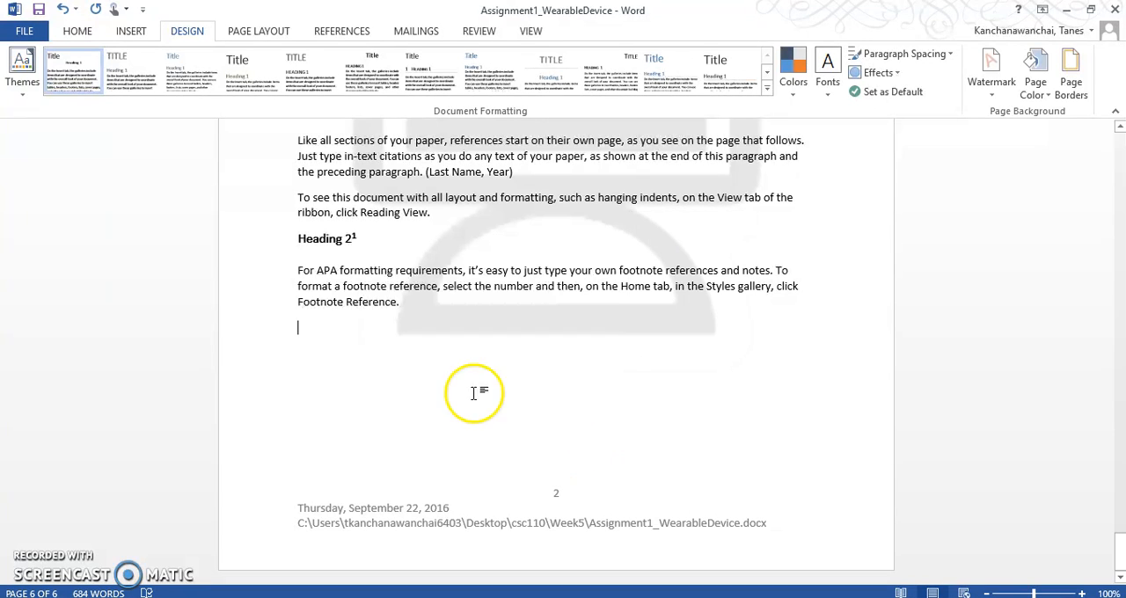
pyautogui.click(130, 30)
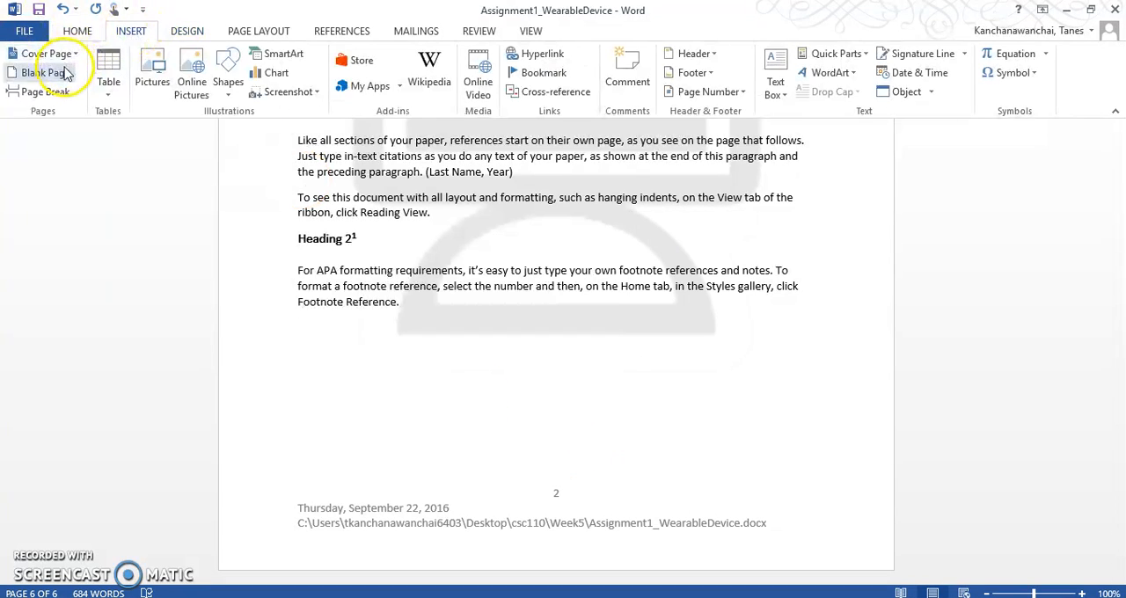
pyautogui.click(73, 75)
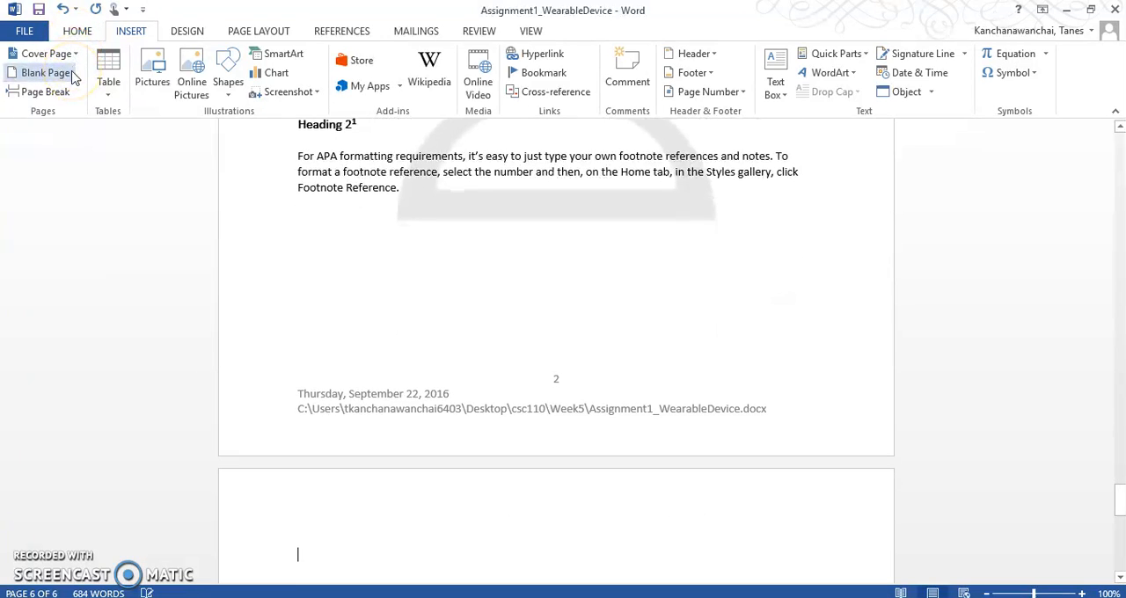
pyautogui.scroll(-3, 447, 407)
pyautogui.scroll(-3, 512, 461)
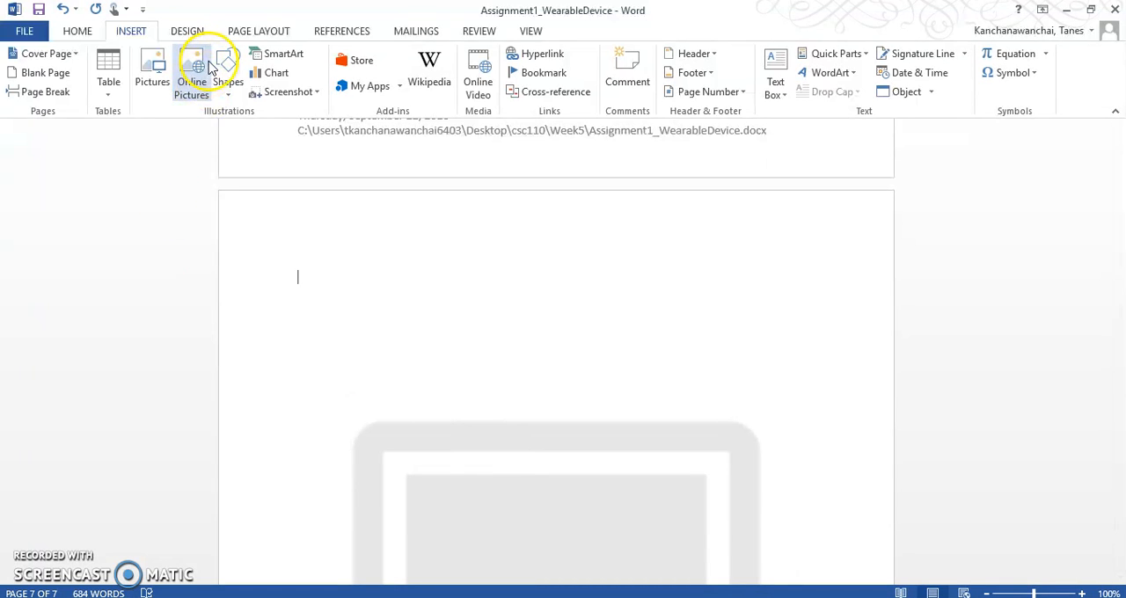
# Switch to the other Assignment1_WearableDevice window in Word and examine its References page and citation block.
pyautogui.click(548, 597)
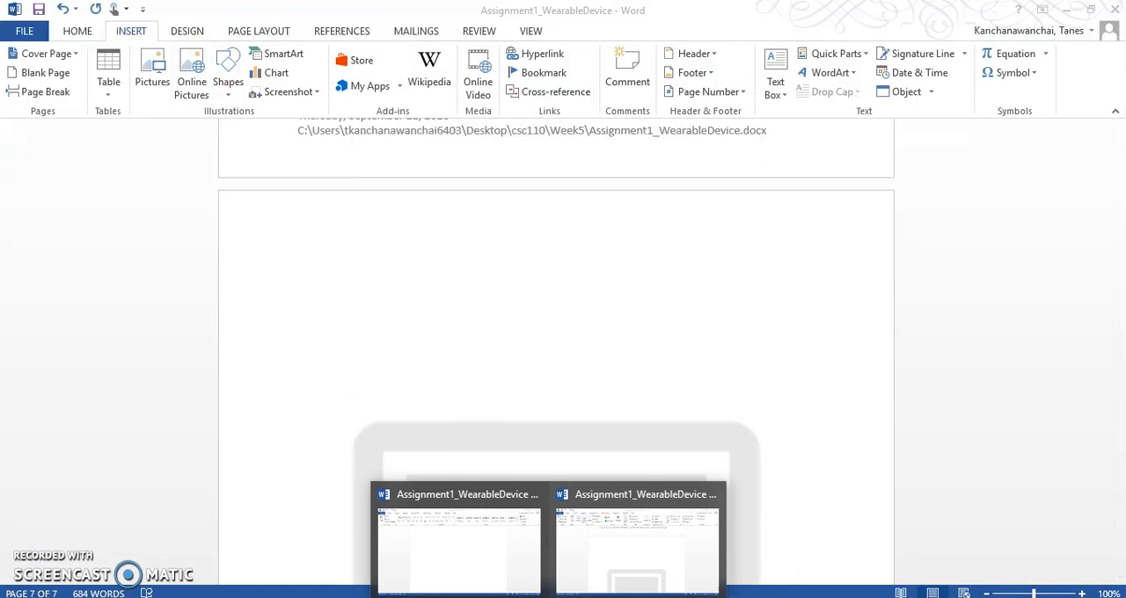
pyautogui.click(493, 573)
pyautogui.scroll(-5, 955, 354)
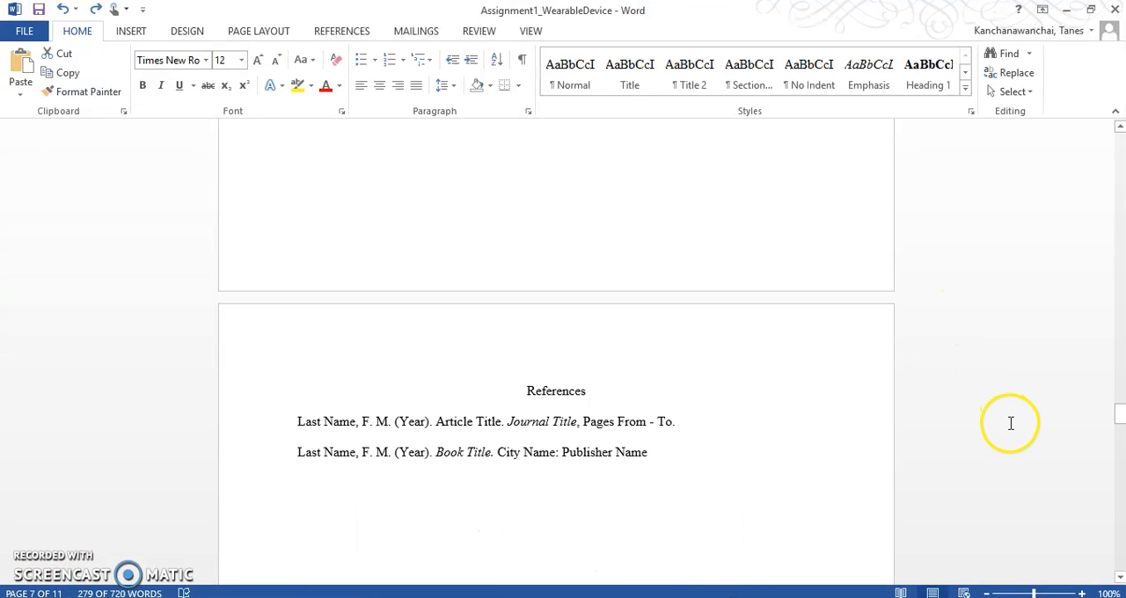
pyautogui.click(550, 393)
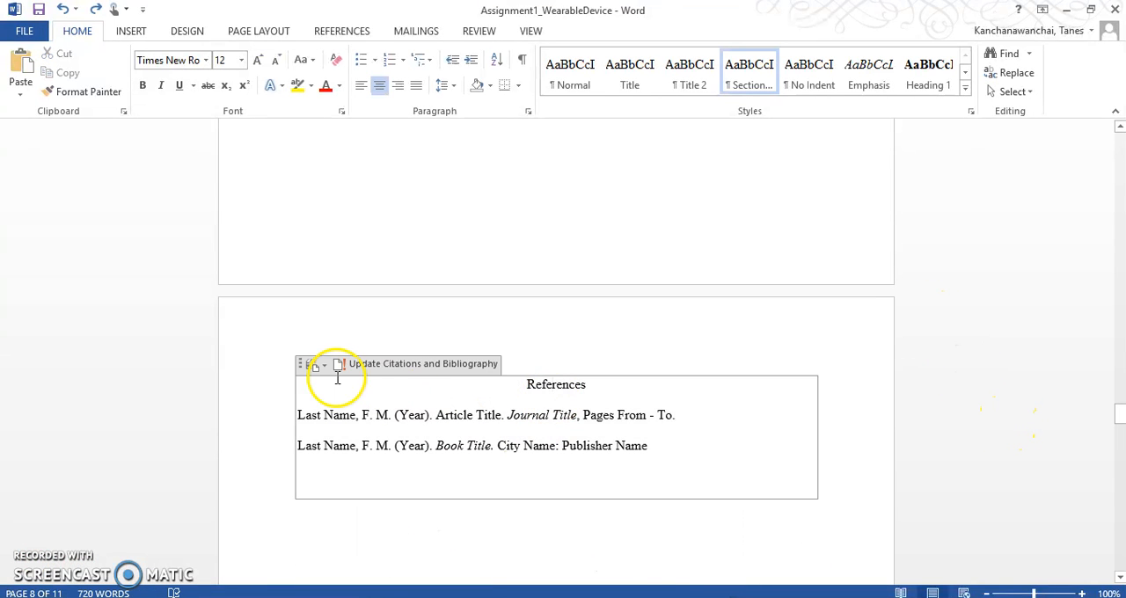
pyautogui.click(417, 483)
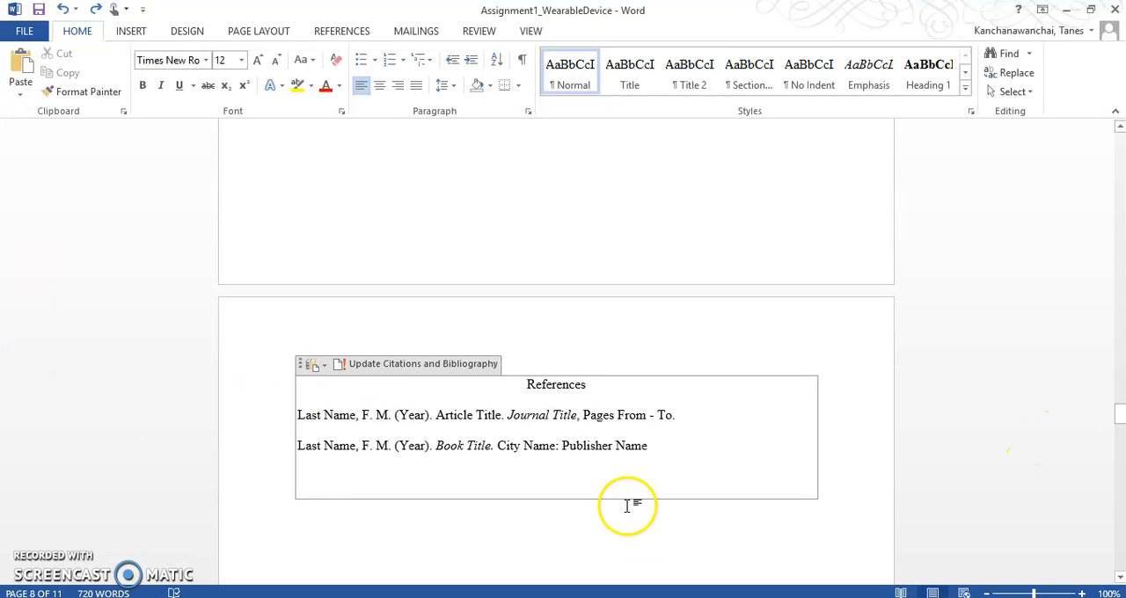
pyautogui.scroll(-3, 637, 526)
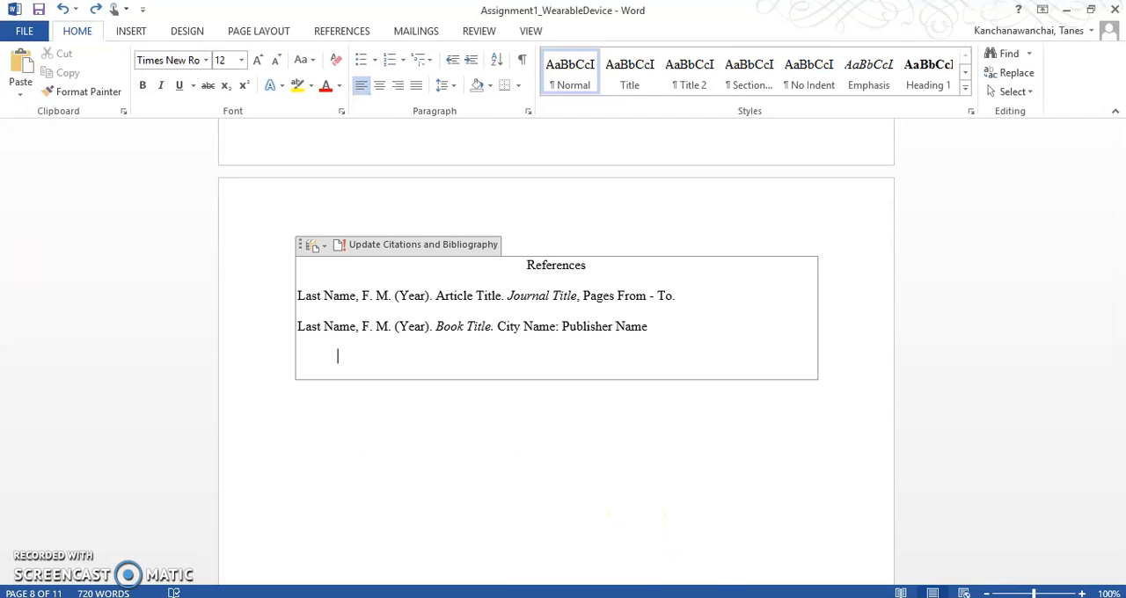
# Return to the watermarked document's new blank page and open the Source Manager.
pyautogui.click(608, 546)
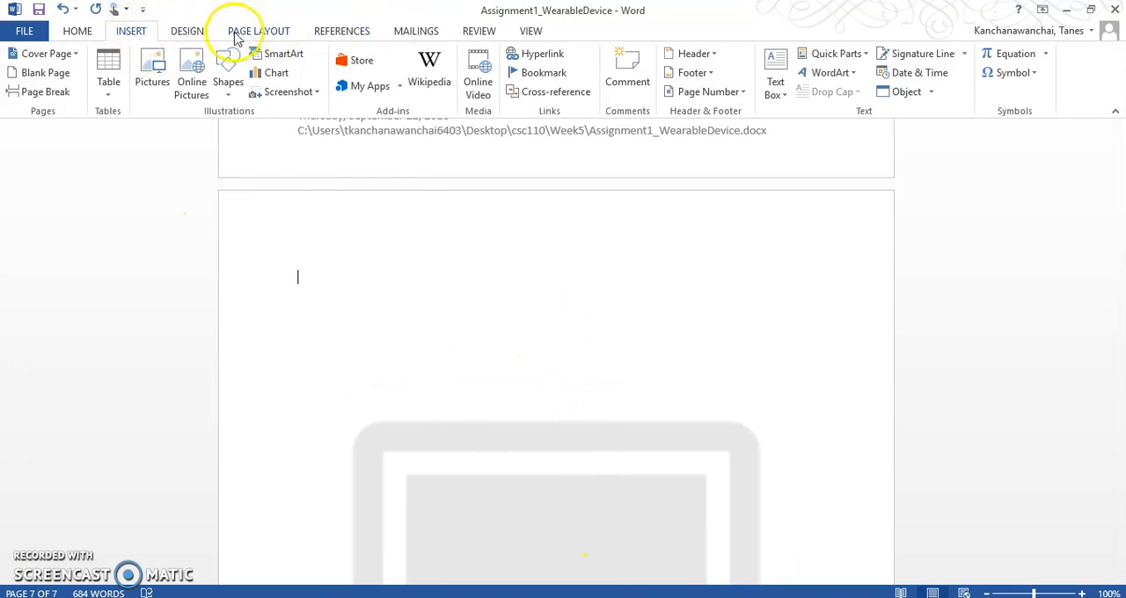
pyautogui.click(348, 33)
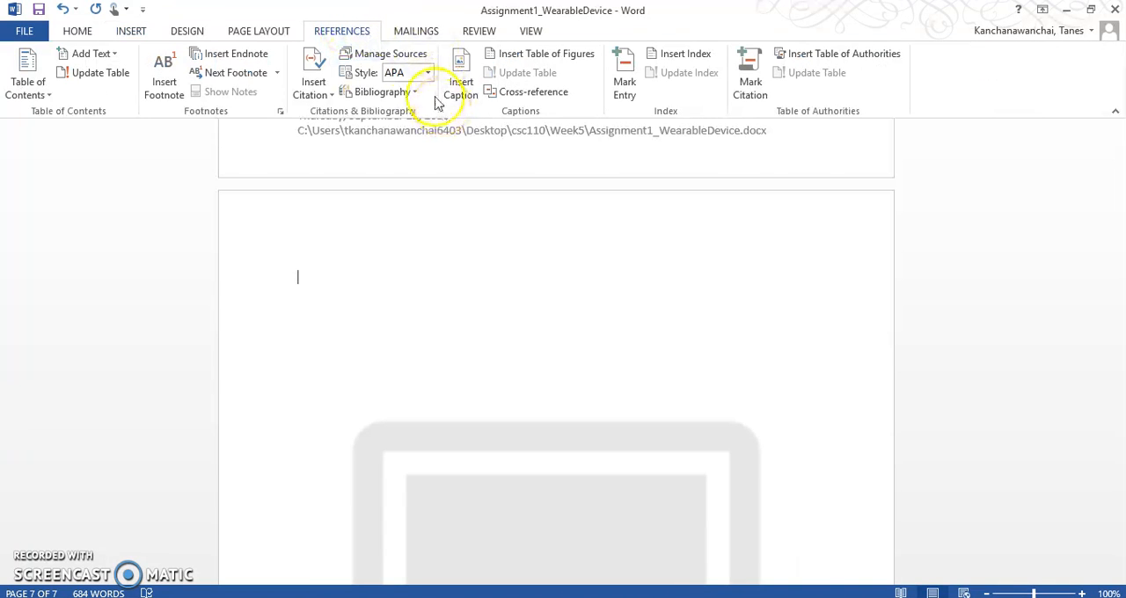
pyautogui.click(412, 58)
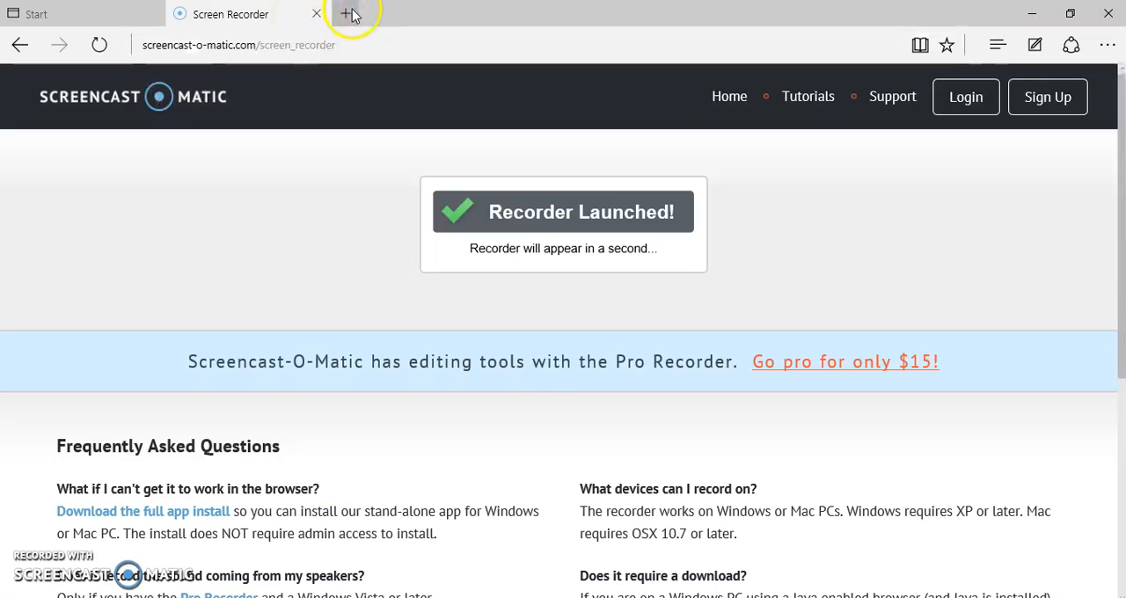
# Switch to the Edge browser, search the web for "wearable device pdf" and open the FingerReader paper.
pyautogui.click(350, 14)
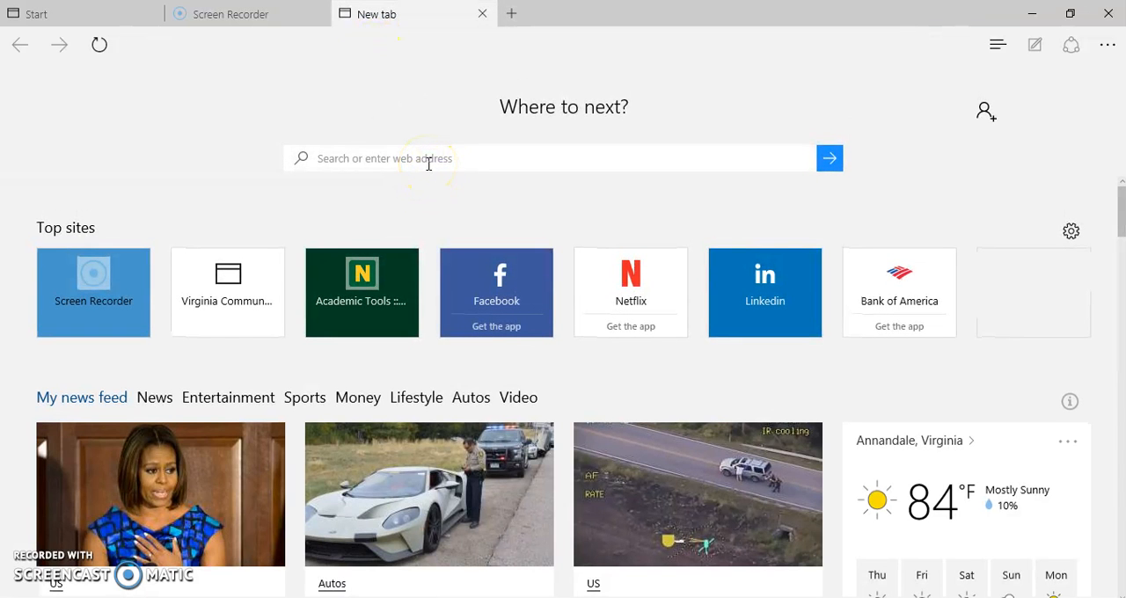
pyautogui.write('wearable')
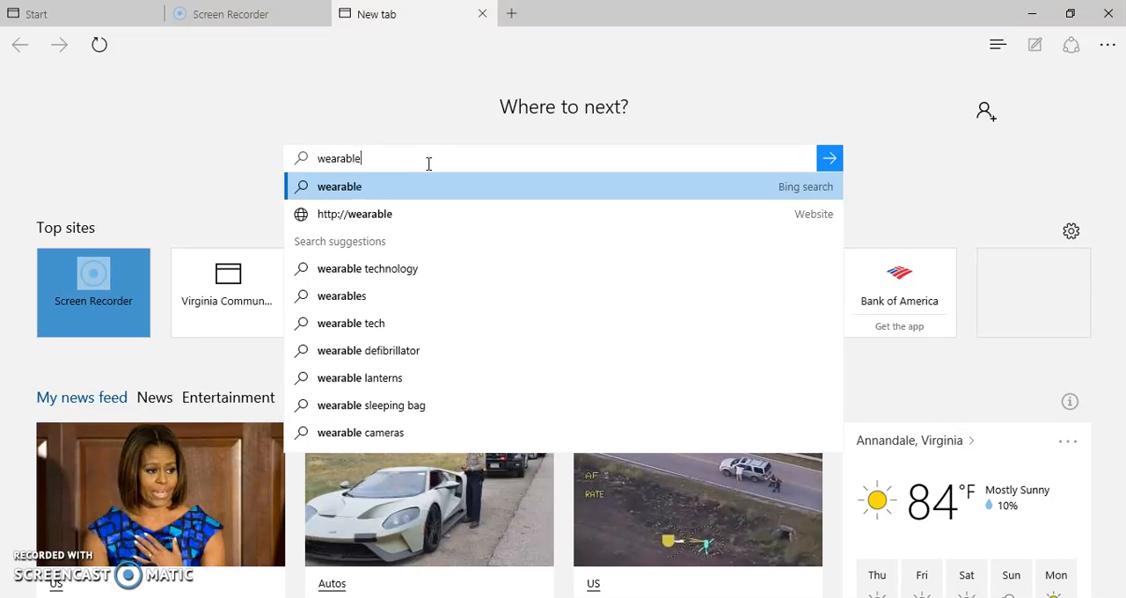
pyautogui.write(' device')
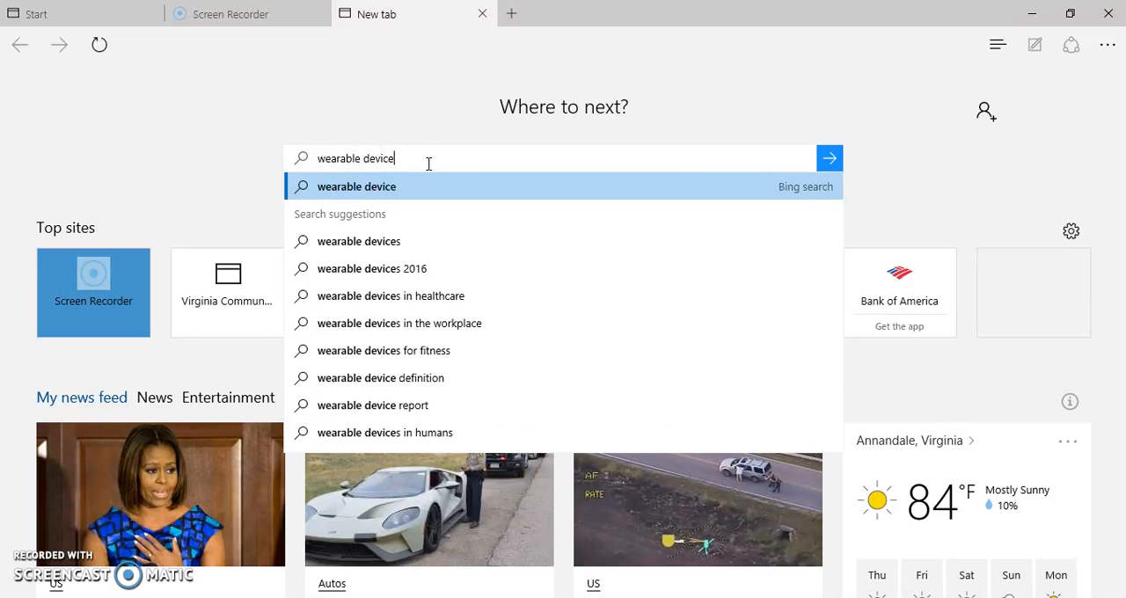
pyautogui.write(' pdf')
pyautogui.press('Return')
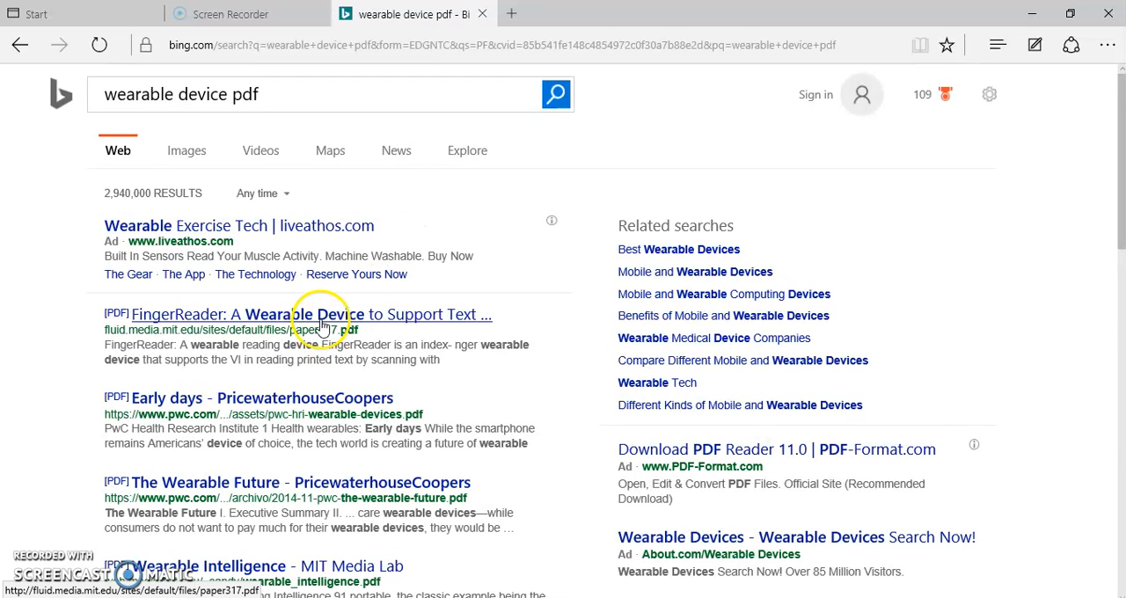
pyautogui.click(321, 327)
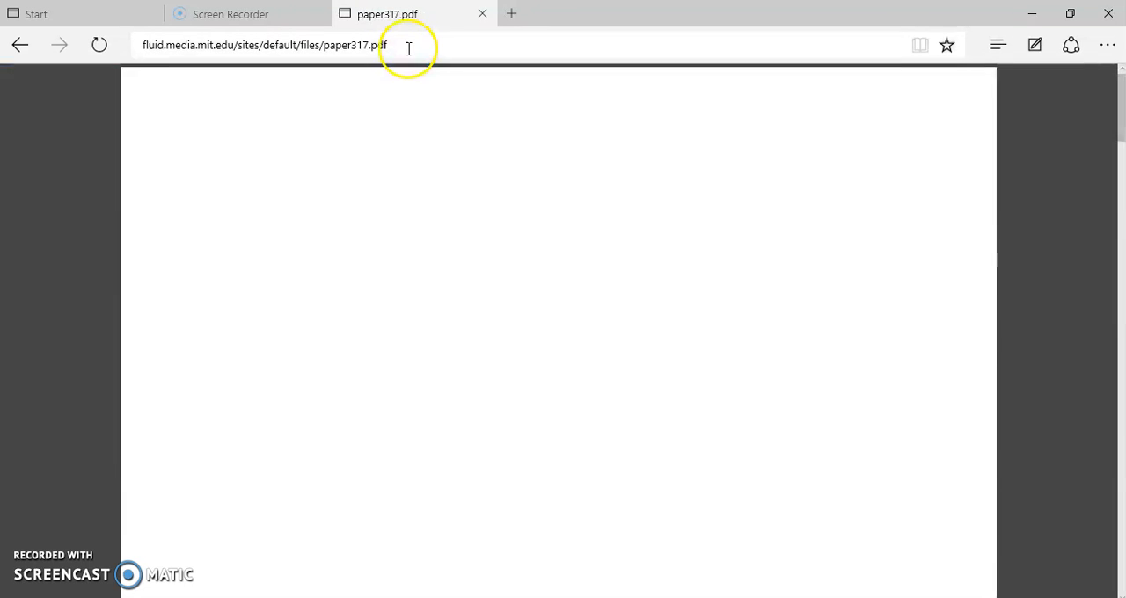
# Return to Word's Source Manager and start a new source with Journal Article as its type.
pyautogui.scroll(-3, 687, 242)
pyautogui.scroll(3, 676, 220)
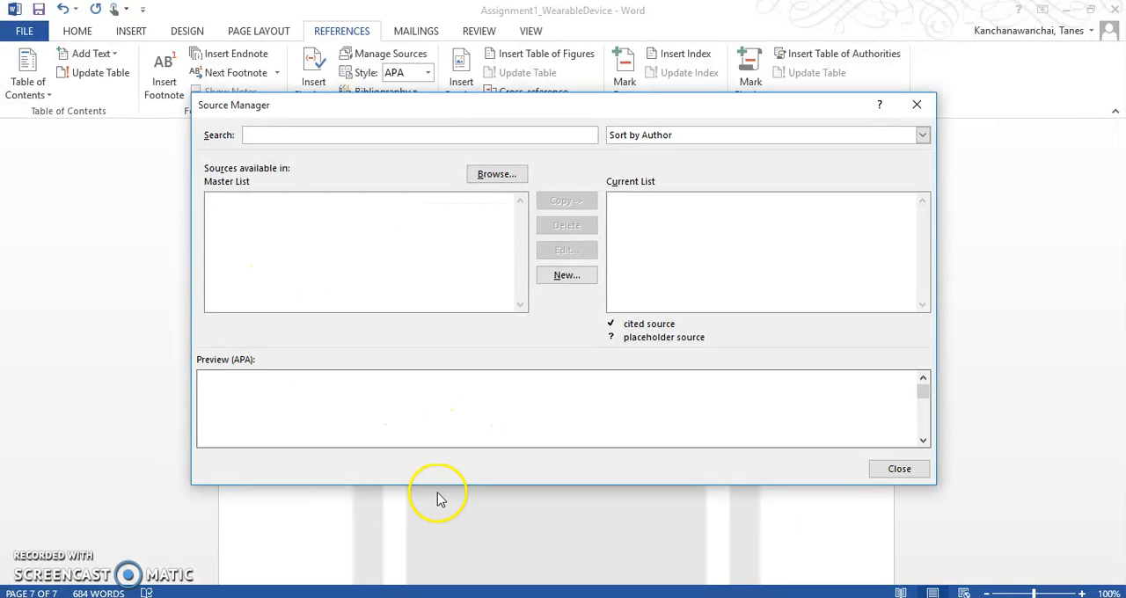
pyautogui.click(567, 277)
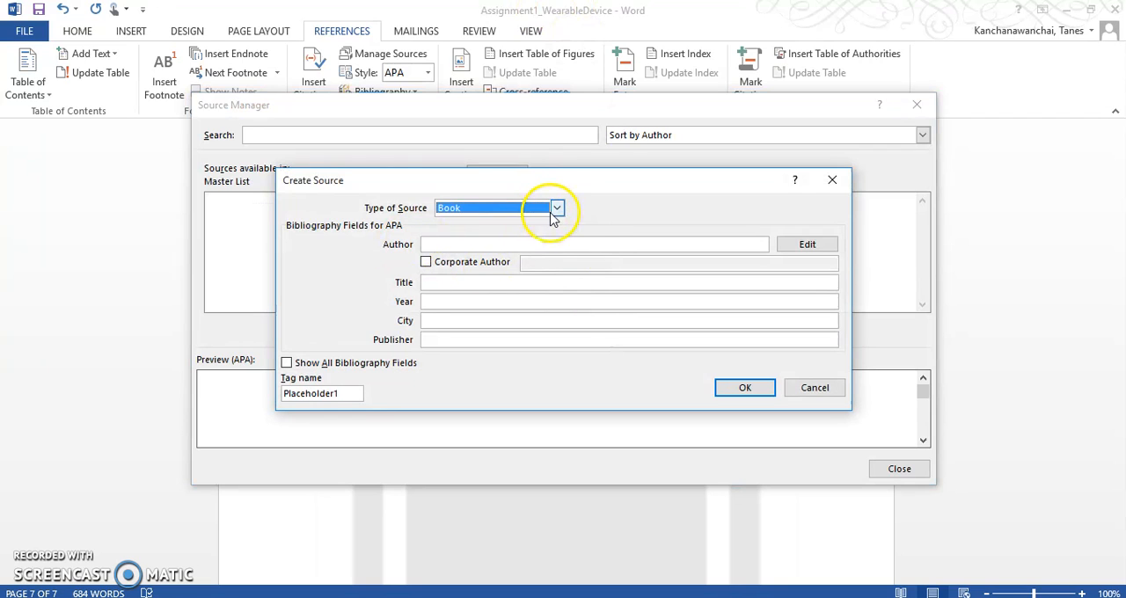
pyautogui.click(556, 208)
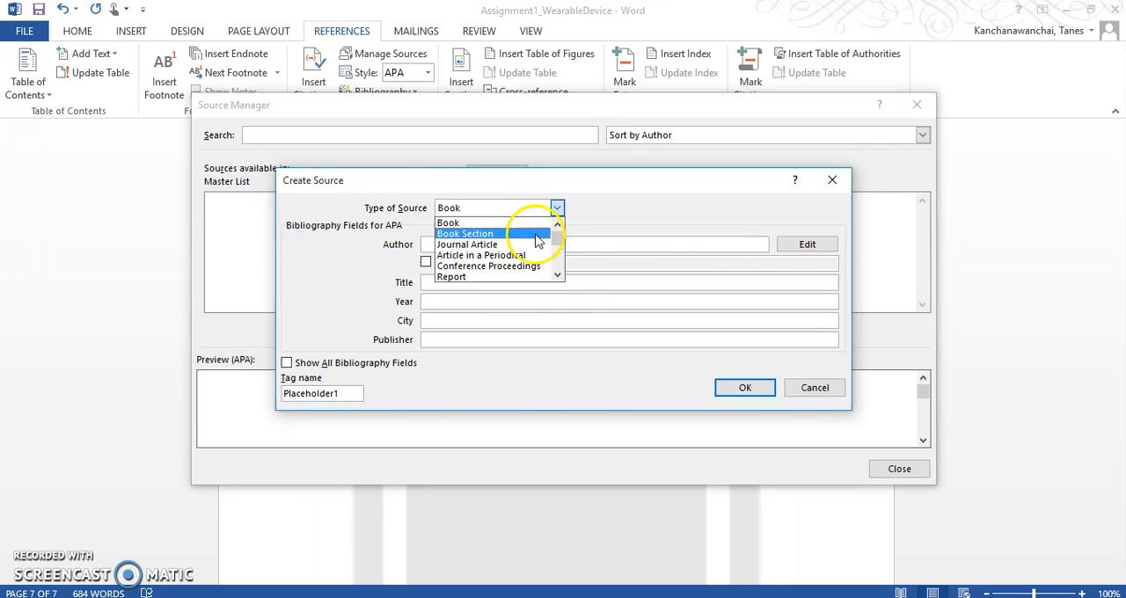
pyautogui.click(543, 245)
# Look up the first listed author in the FingerReader paper in Edge and add the author's last and first name to the new source in Word.
pyautogui.hotkey('alt', 'Tab')
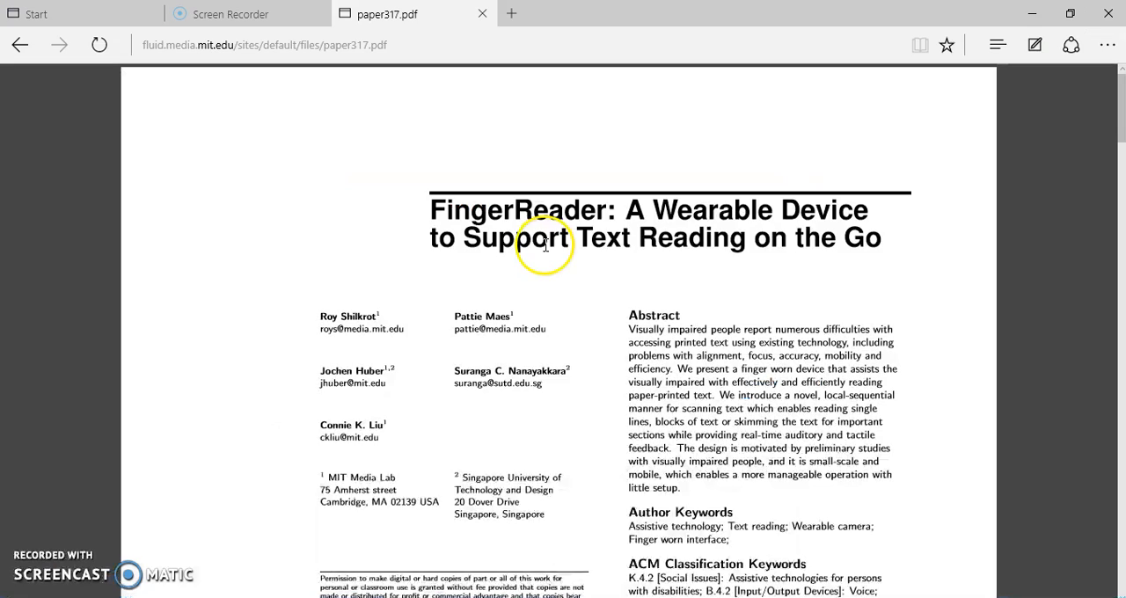
pyautogui.scroll(-1, 546, 244)
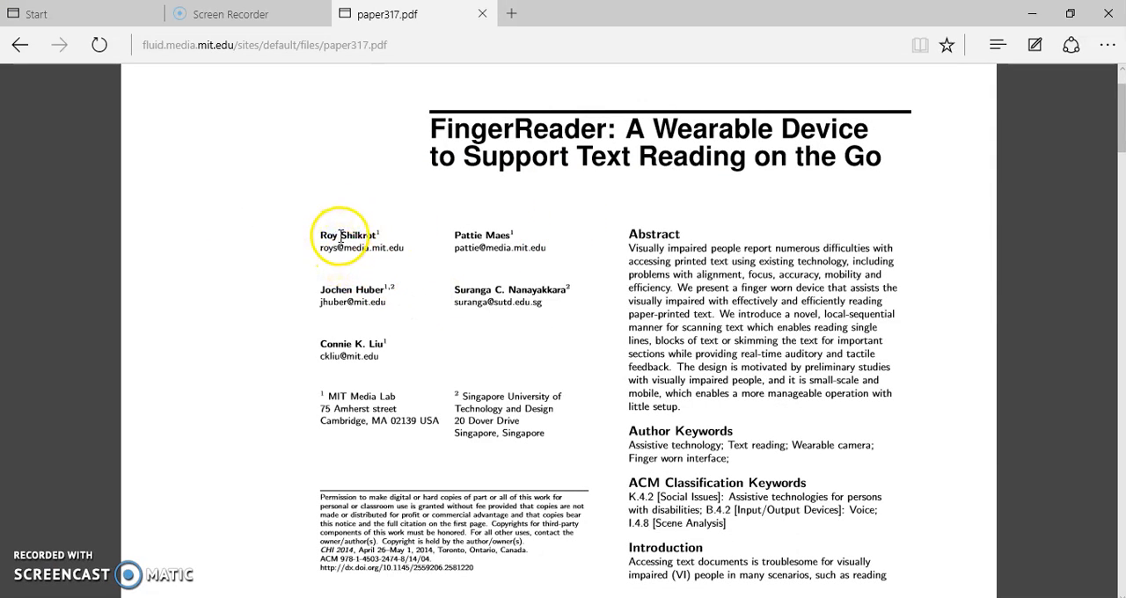
pyautogui.moveTo(340, 236); pyautogui.dragTo(378, 233)
pyautogui.hotkey('ctrl', 'c')
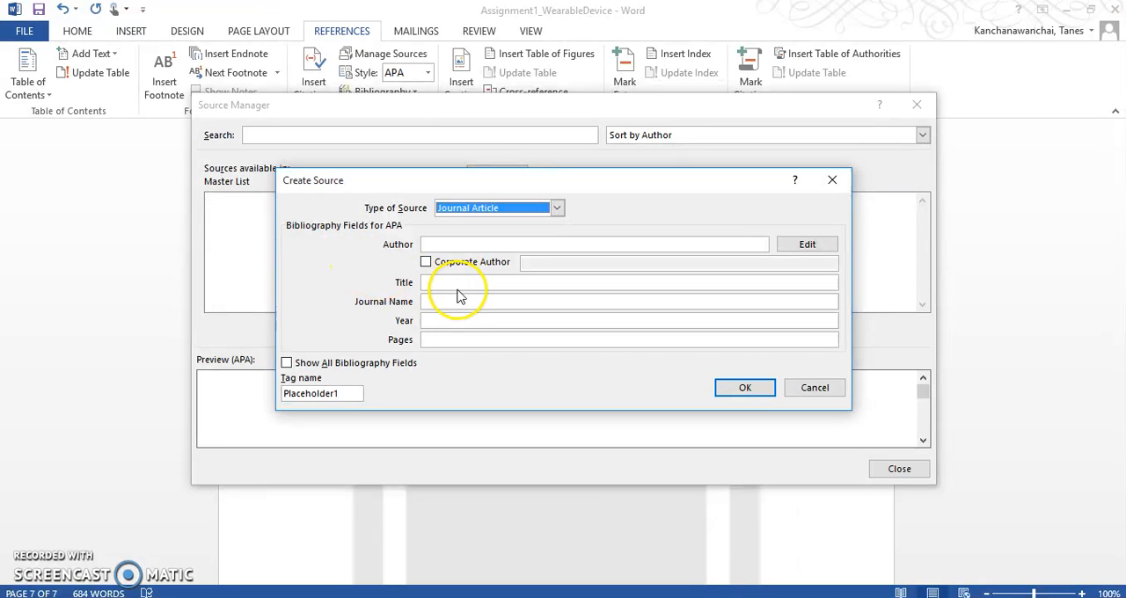
pyautogui.click(806, 244)
pyautogui.hotkey('ctrl', 'v')
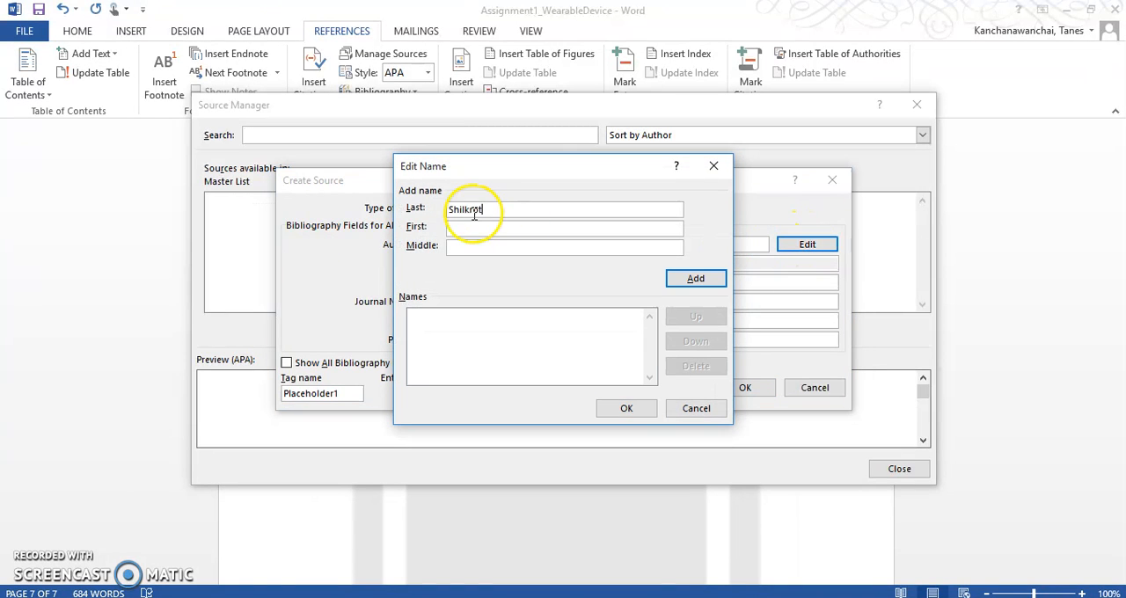
pyautogui.click(468, 231)
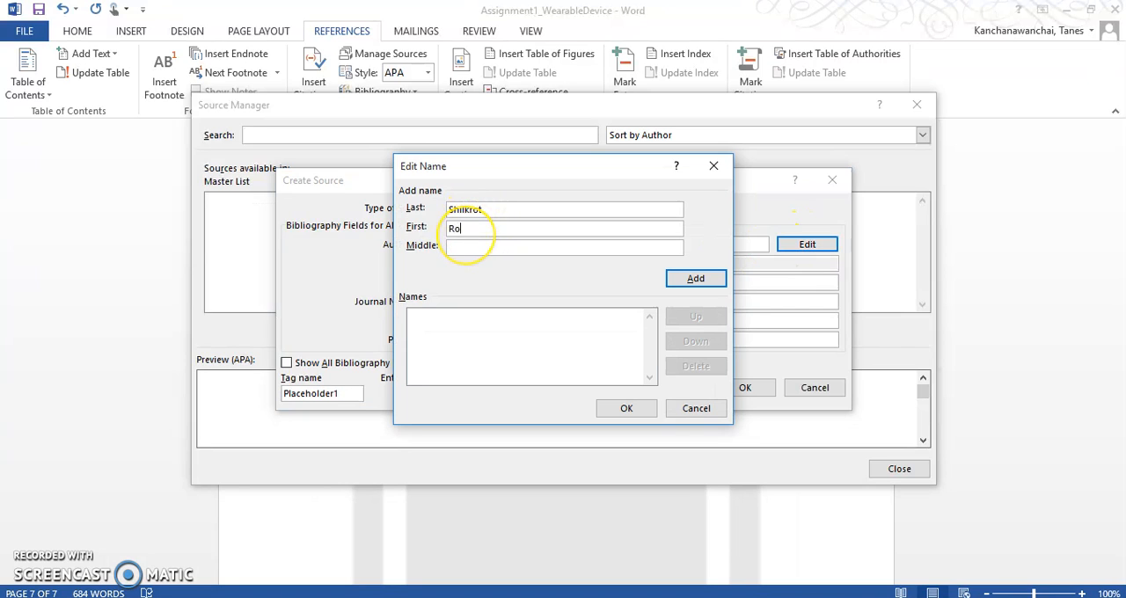
pyautogui.click(674, 280)
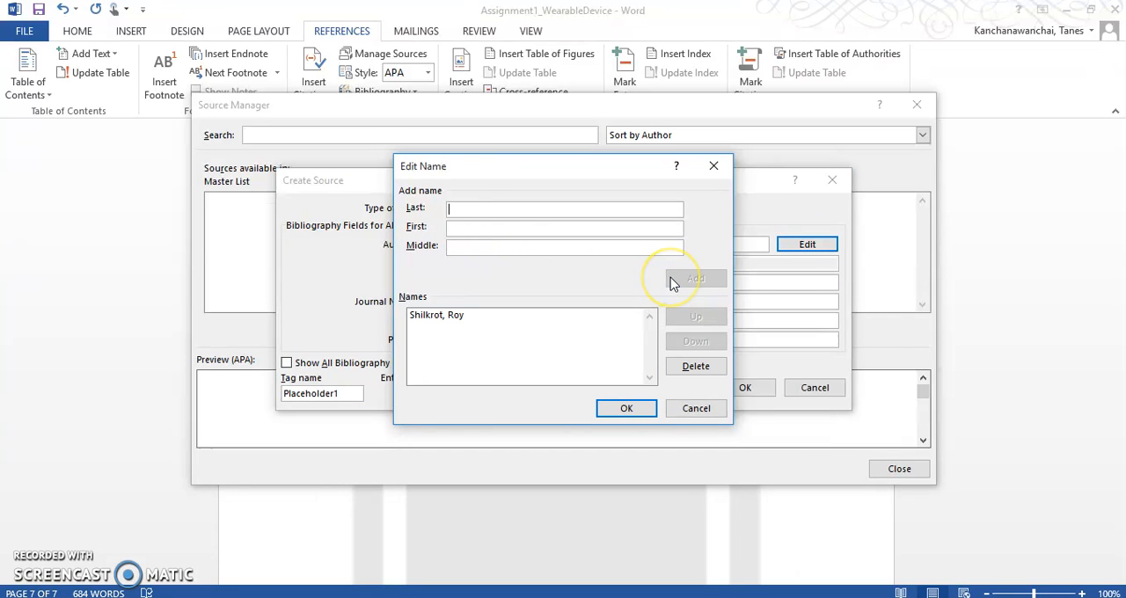
# Check the paper in Edge for the second author and add that author's last and first name to the source's name list in Word.
pyautogui.hotkey('alt', 'Tab')
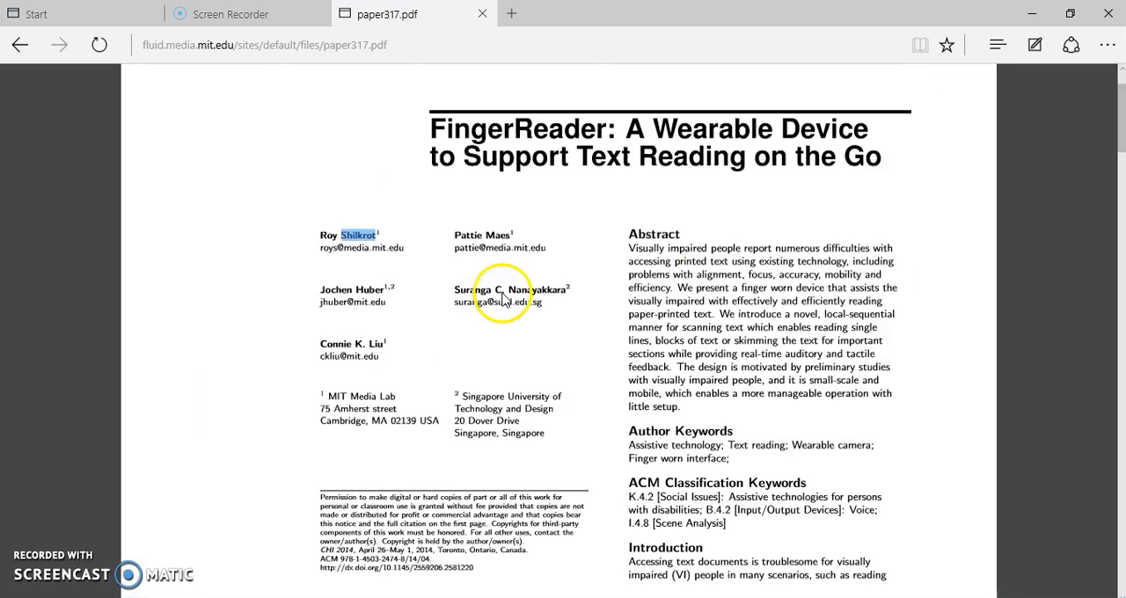
pyautogui.click(489, 235)
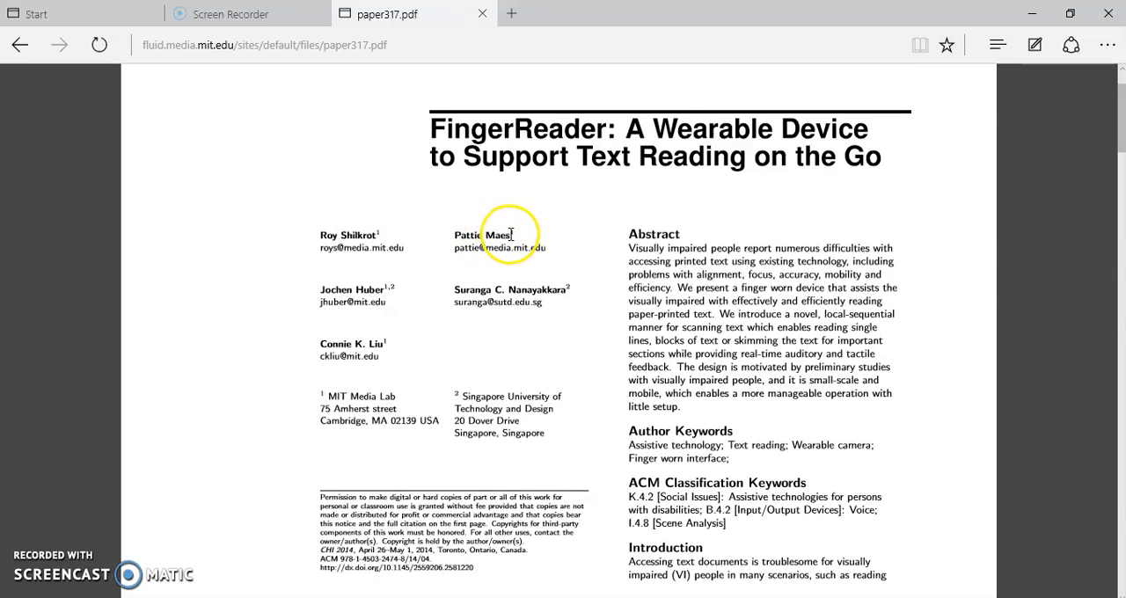
pyautogui.hotkey('alt', 'Tab')
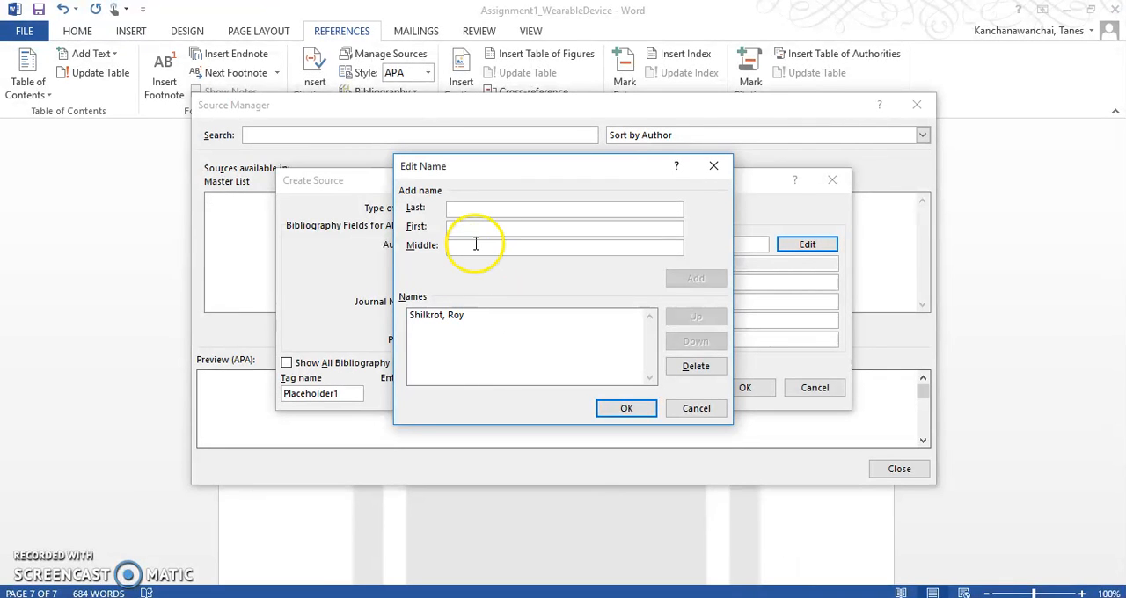
pyautogui.write('Maes')
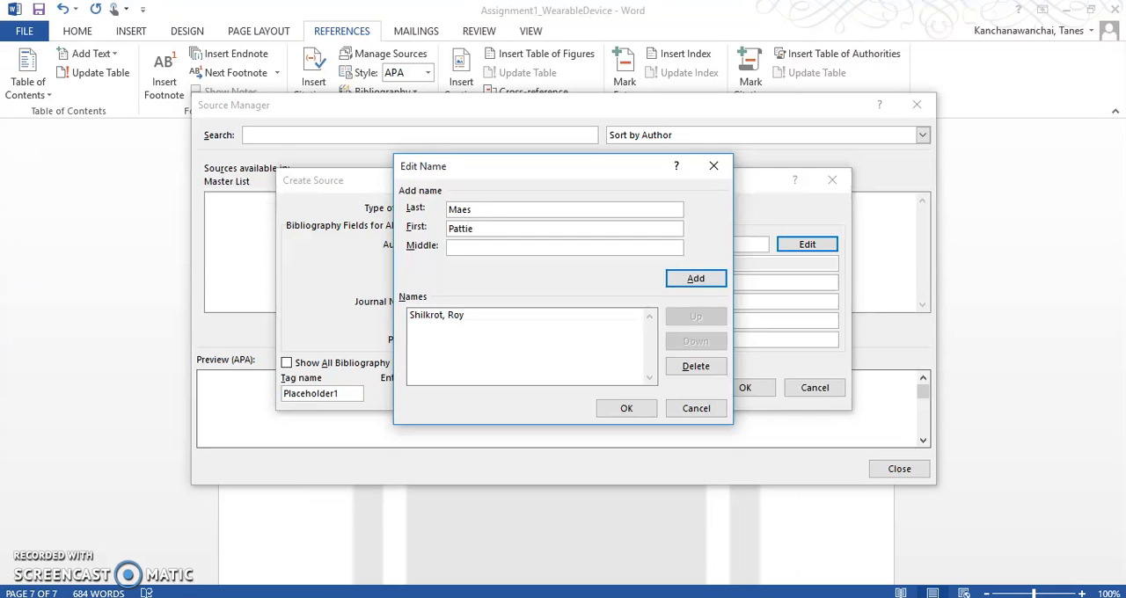
pyautogui.click(695, 277)
# Add the paper's third author, with last and first name, to the source and accept the author list.
pyautogui.hotkey('alt', 'Tab')
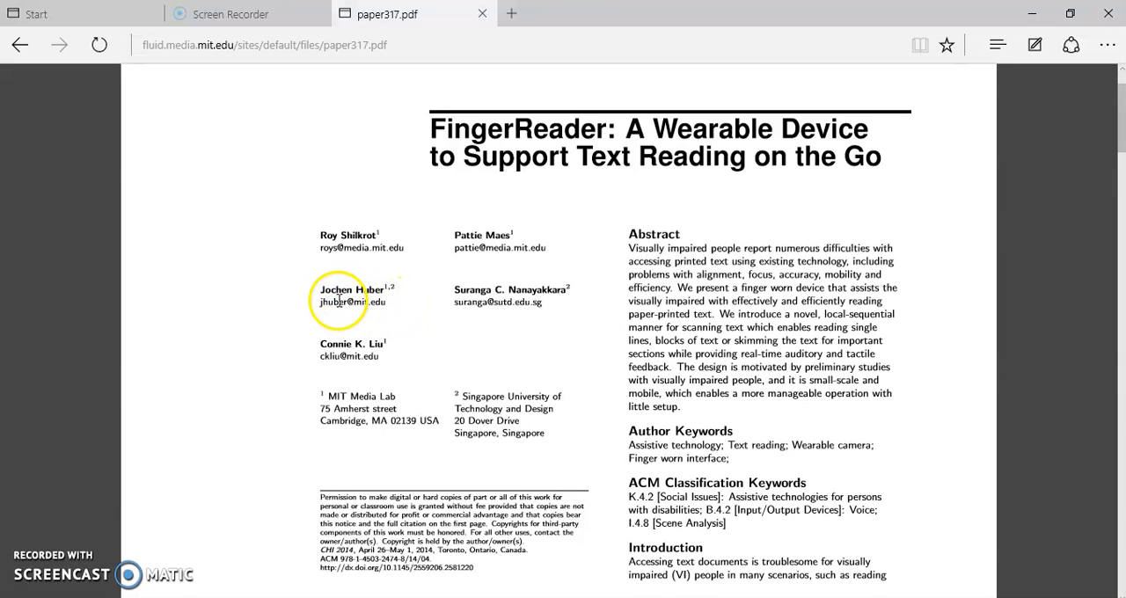
pyautogui.hotkey('alt', 'Tab')
pyautogui.write('H')
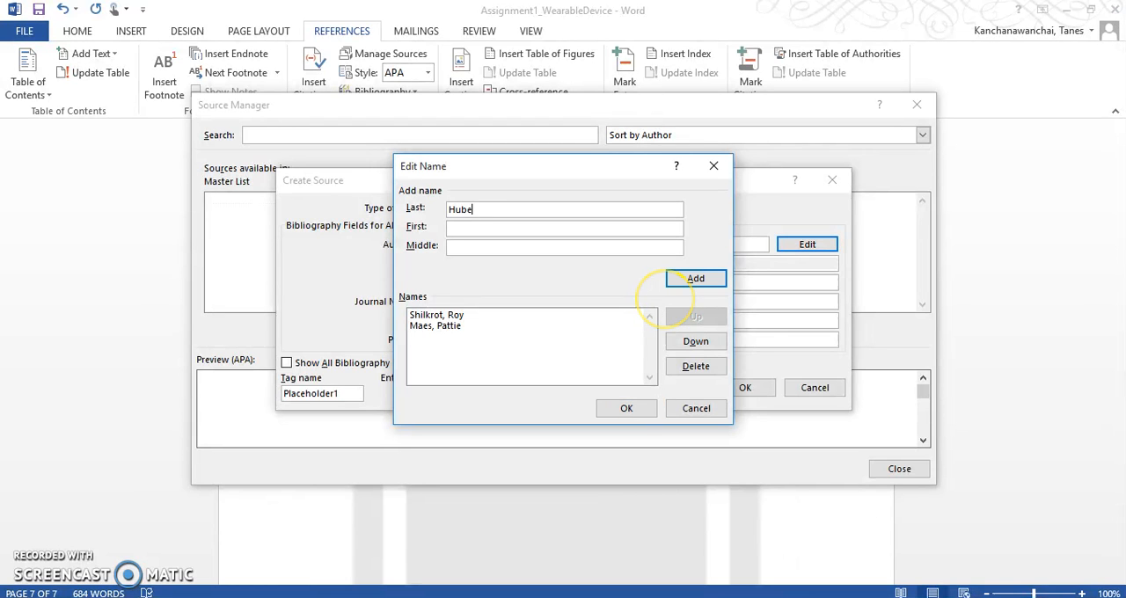
pyautogui.hotkey('alt', 'Tab')
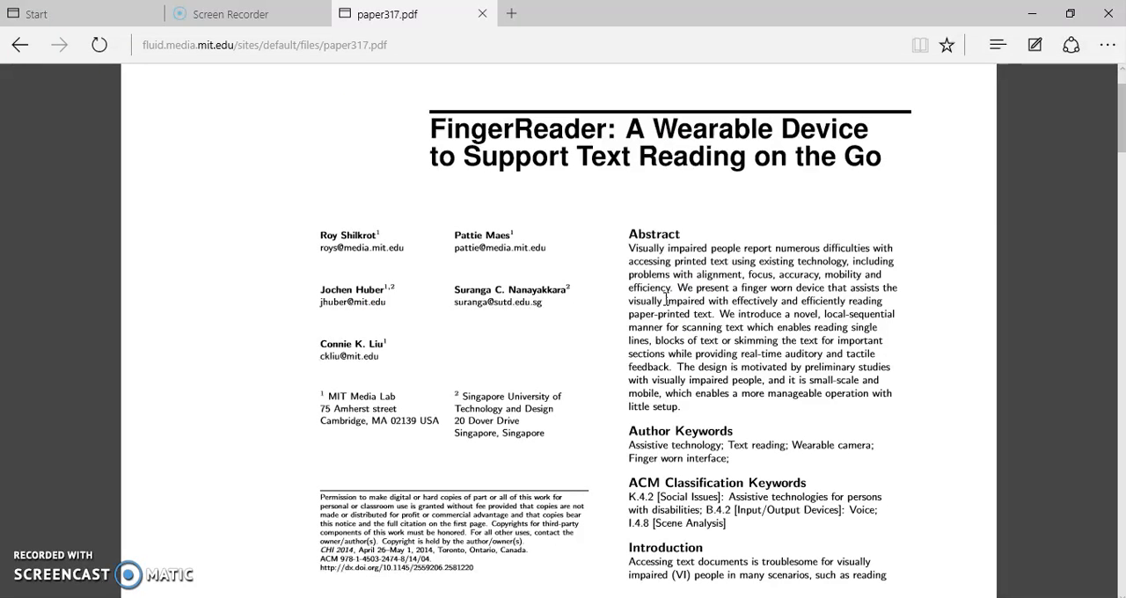
pyautogui.hotkey('alt', 'Tab')
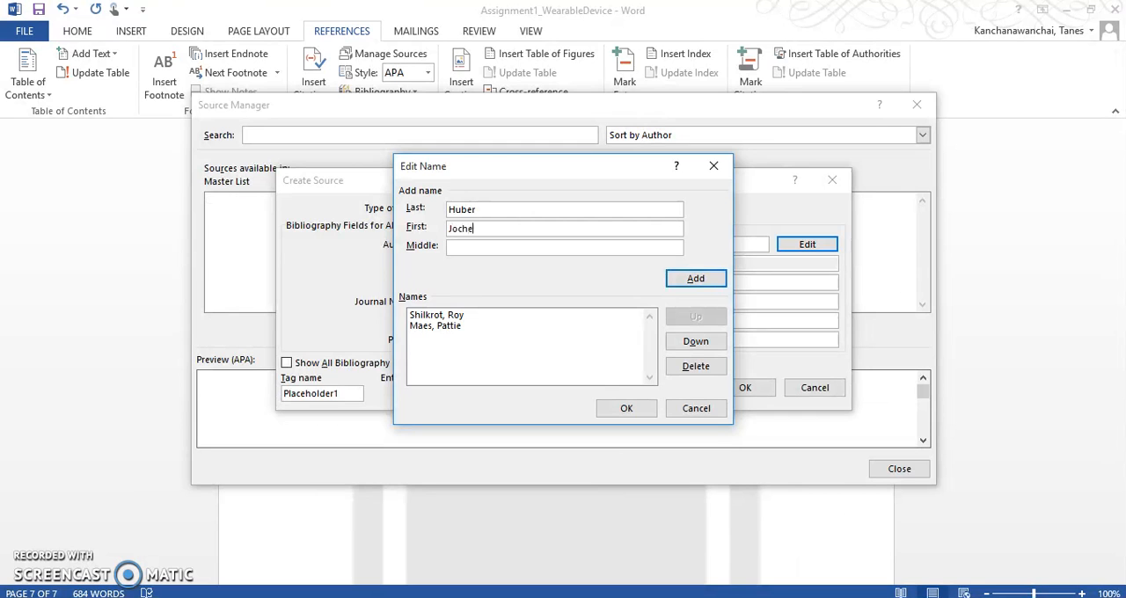
pyautogui.click(697, 280)
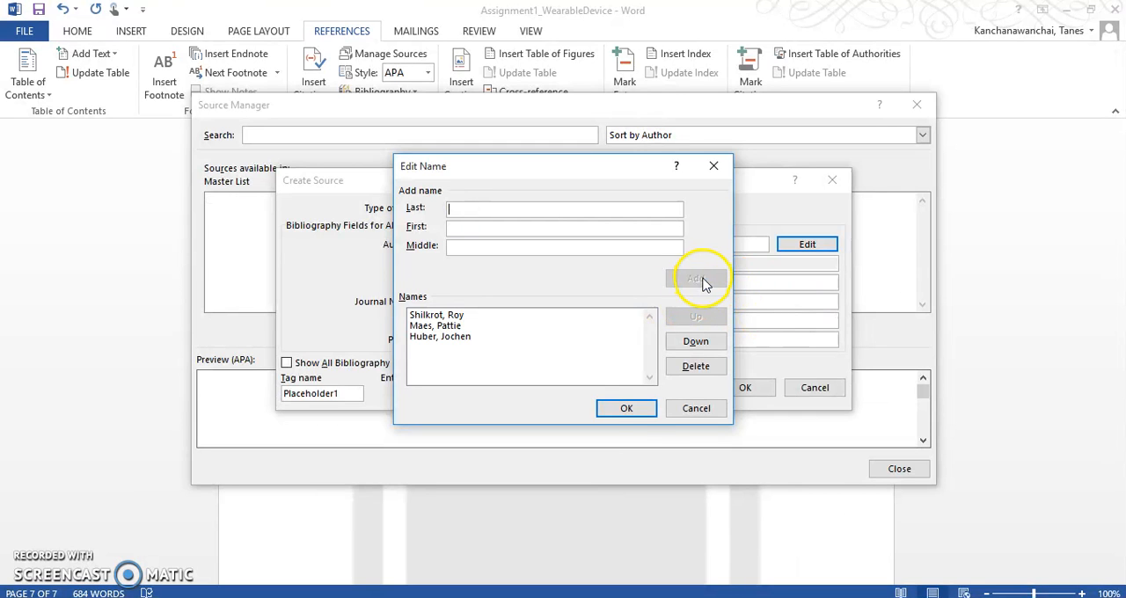
pyautogui.click(635, 412)
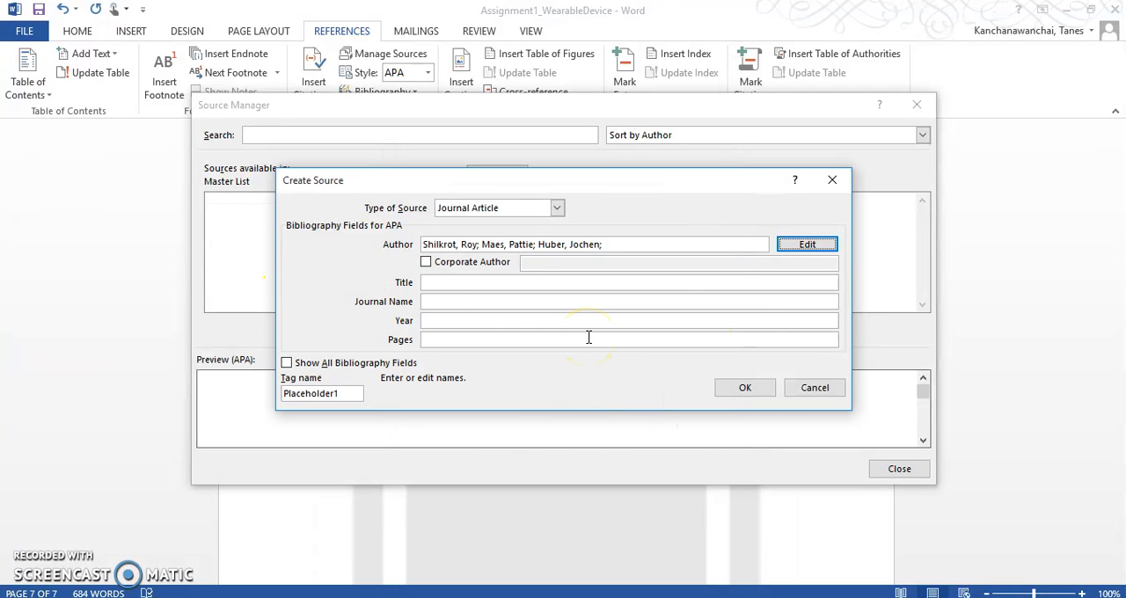
# Copy the title "FingerReader: A Wearable Device to Support Text Reading on the Go" from the paper in Edge into the source's Title in Word.
pyautogui.hotkey('alt', 'Tab')
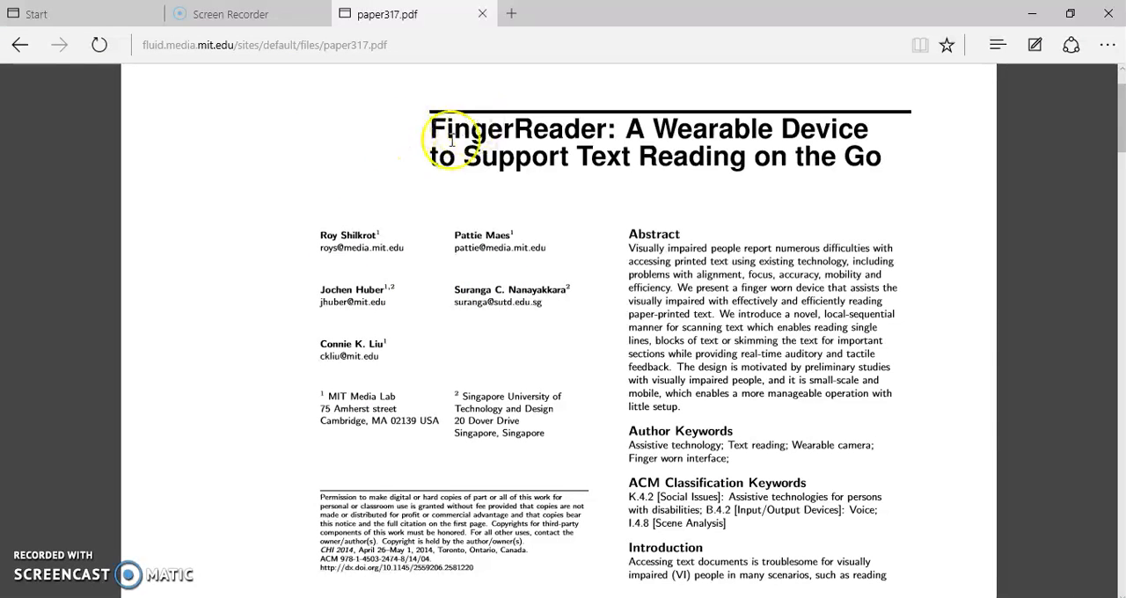
pyautogui.moveTo(439, 132); pyautogui.dragTo(877, 155)
pyautogui.click(911, 171)
pyautogui.hotkey('alt', 'Tab')
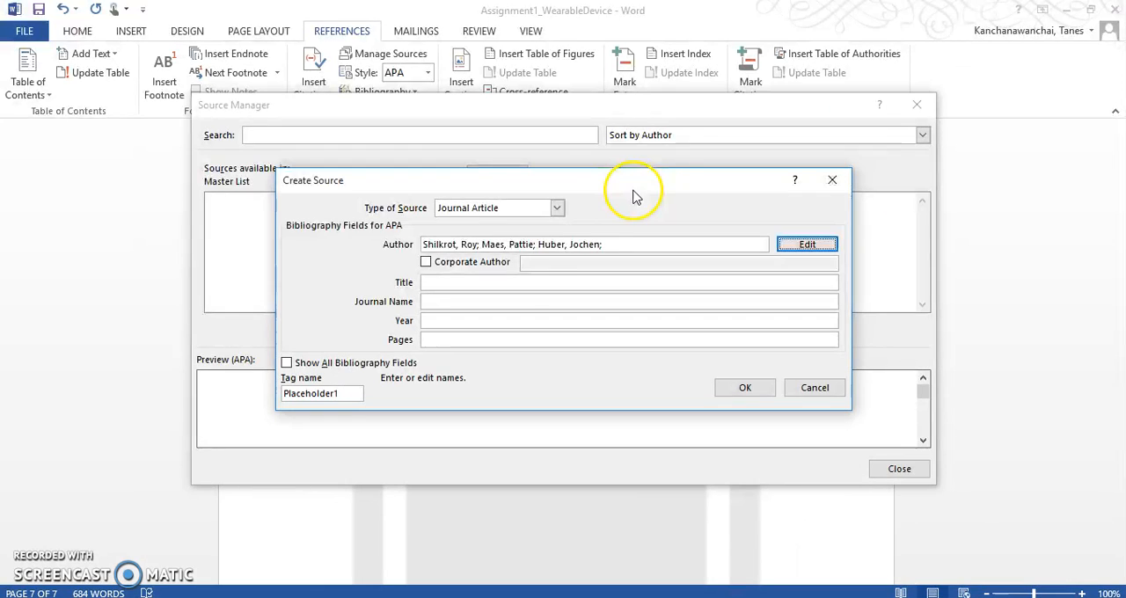
pyautogui.click(519, 282)
pyautogui.rightClick(447, 283)
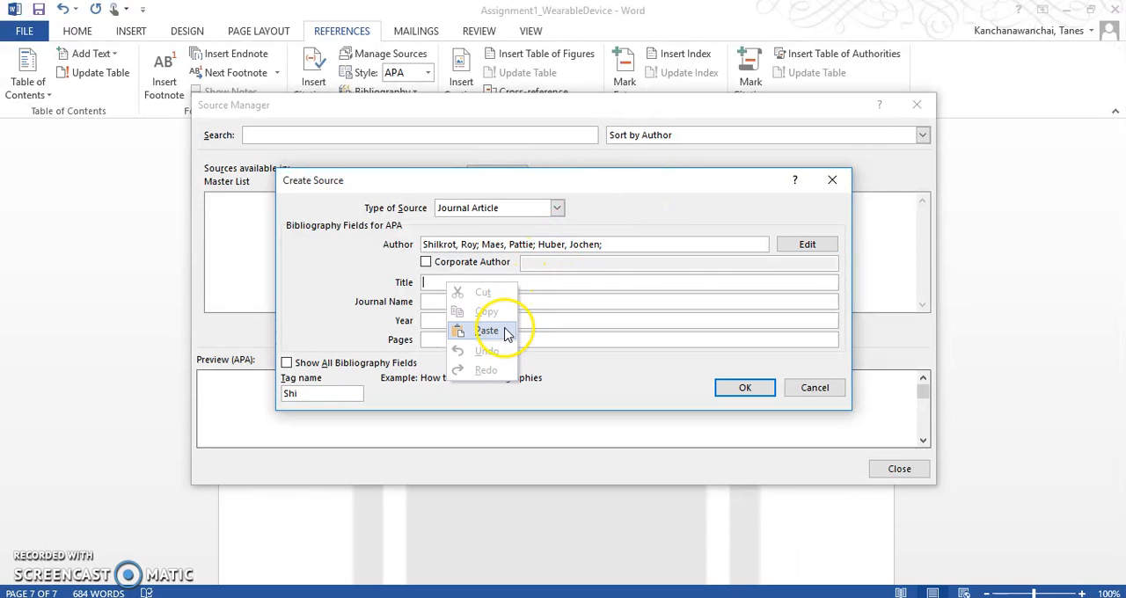
pyautogui.click(502, 329)
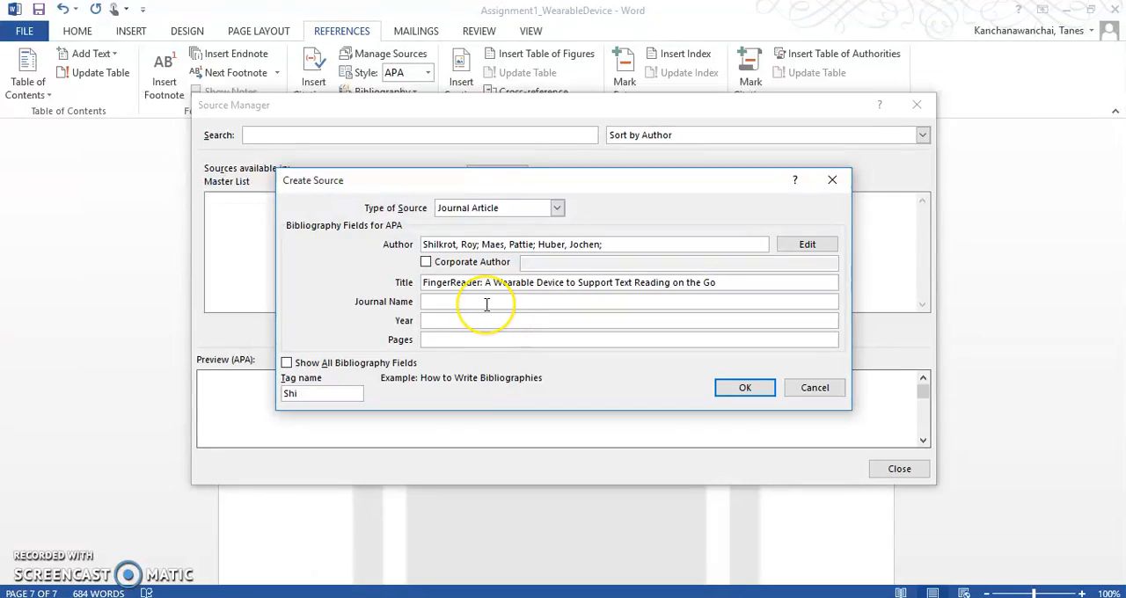
# Check the paper in Edge for journal details, and set the source type to Report in Word.
pyautogui.hotkey('alt', 'Tab')
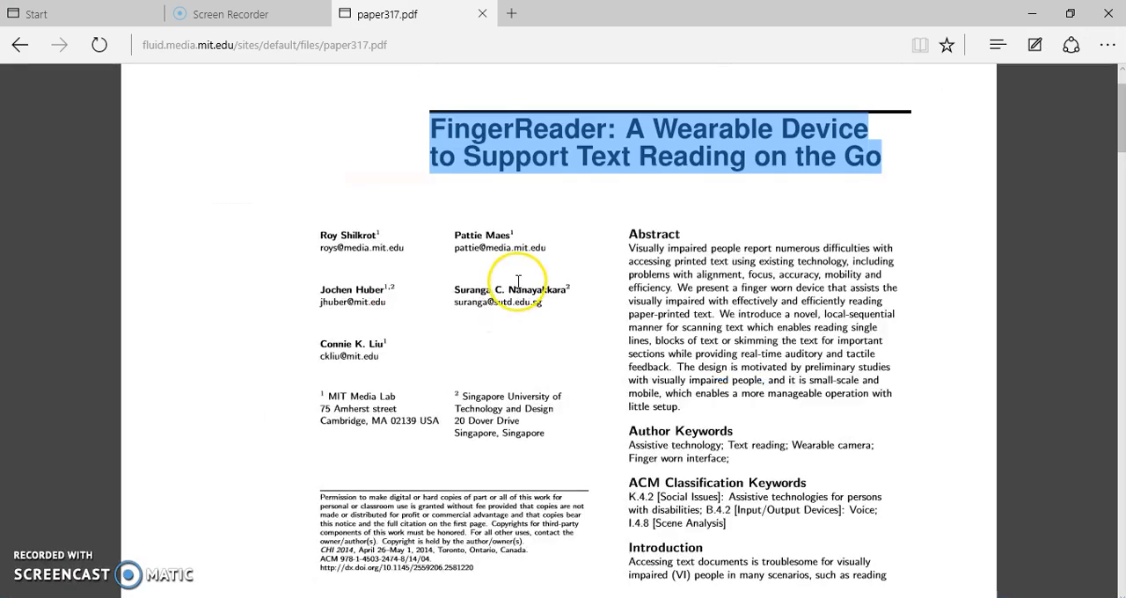
pyautogui.scroll(1, 518, 281)
pyautogui.scroll(-5, 518, 281)
pyautogui.scroll(-7, 518, 281)
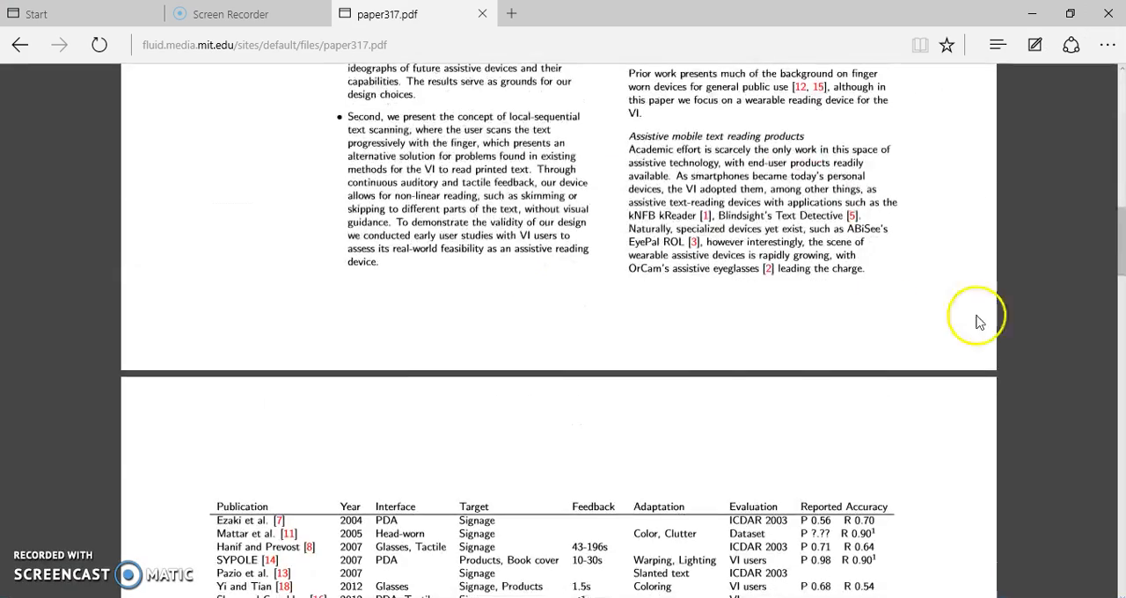
pyautogui.moveTo(1122, 236); pyautogui.dragTo(1097, 145)
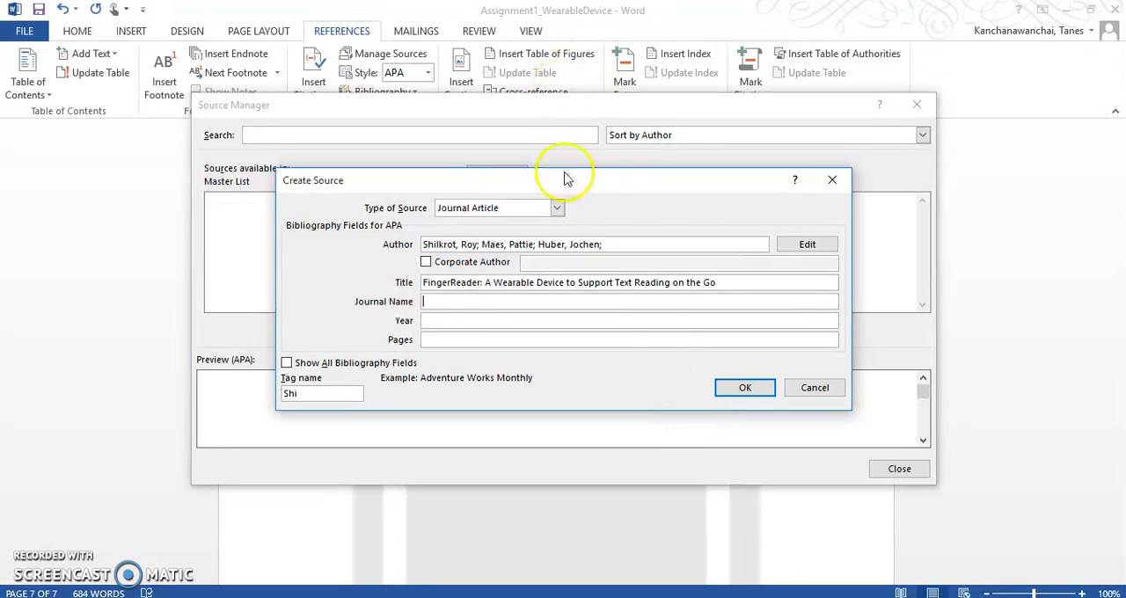
pyautogui.click(558, 208)
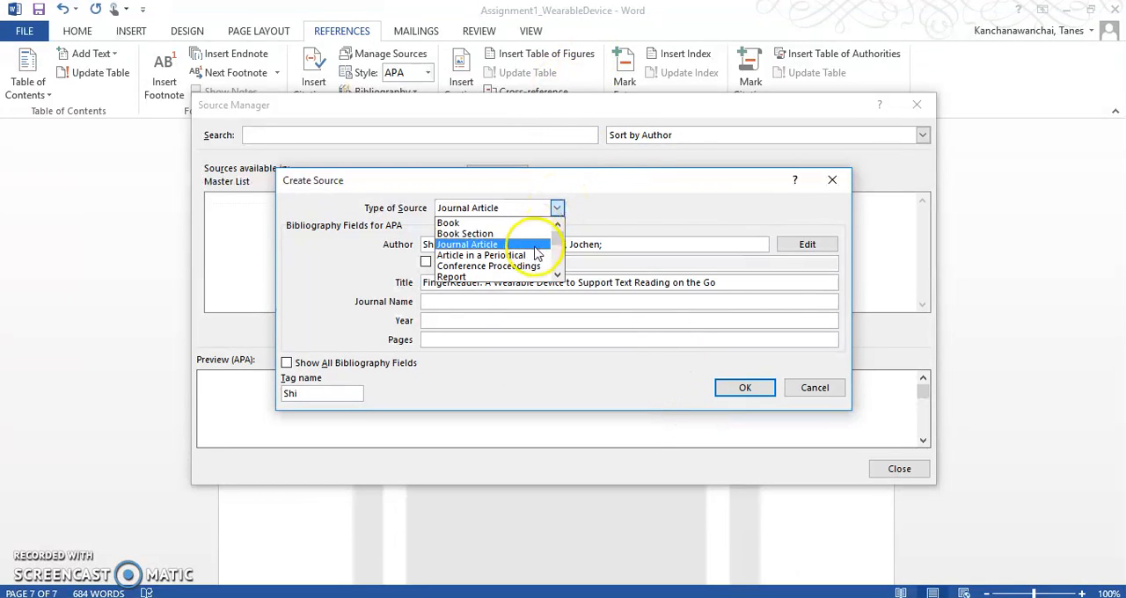
pyautogui.click(493, 277)
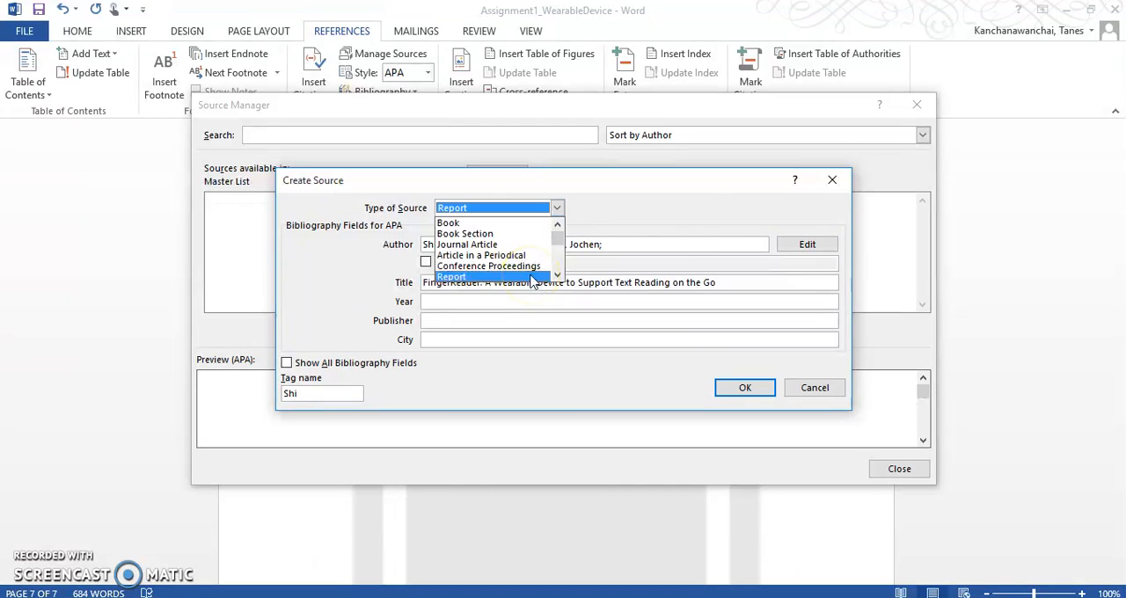
# Look up the paper's publication details in Edge and set the source's year to 2014 and city to Ontario in Word.
pyautogui.click(468, 301)
pyautogui.hotkey('alt', 'Tab')
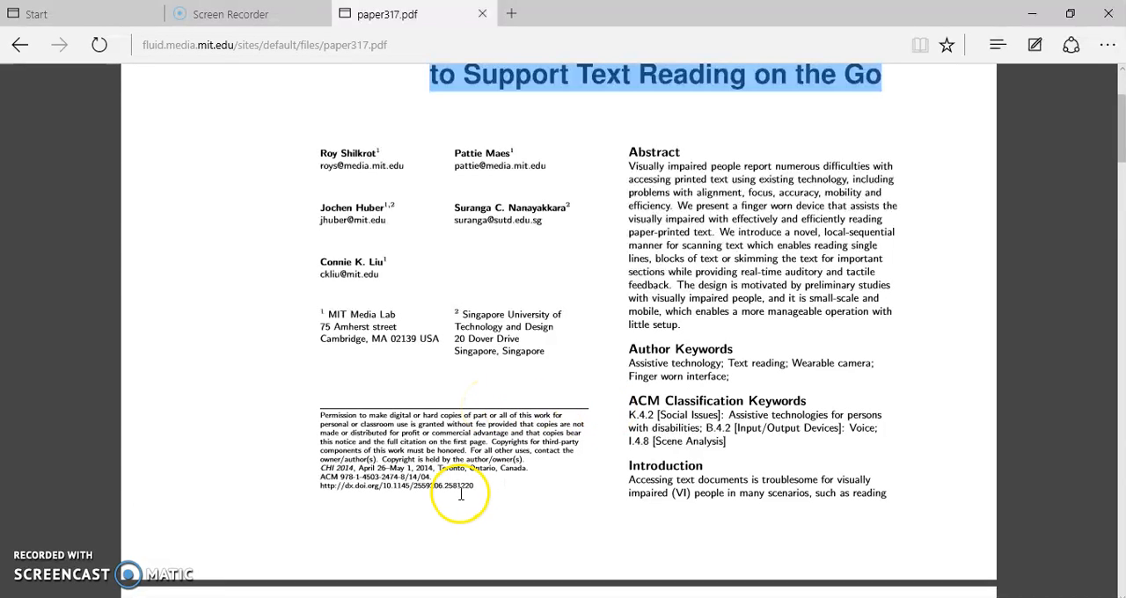
pyautogui.moveTo(320, 468); pyautogui.dragTo(355, 468)
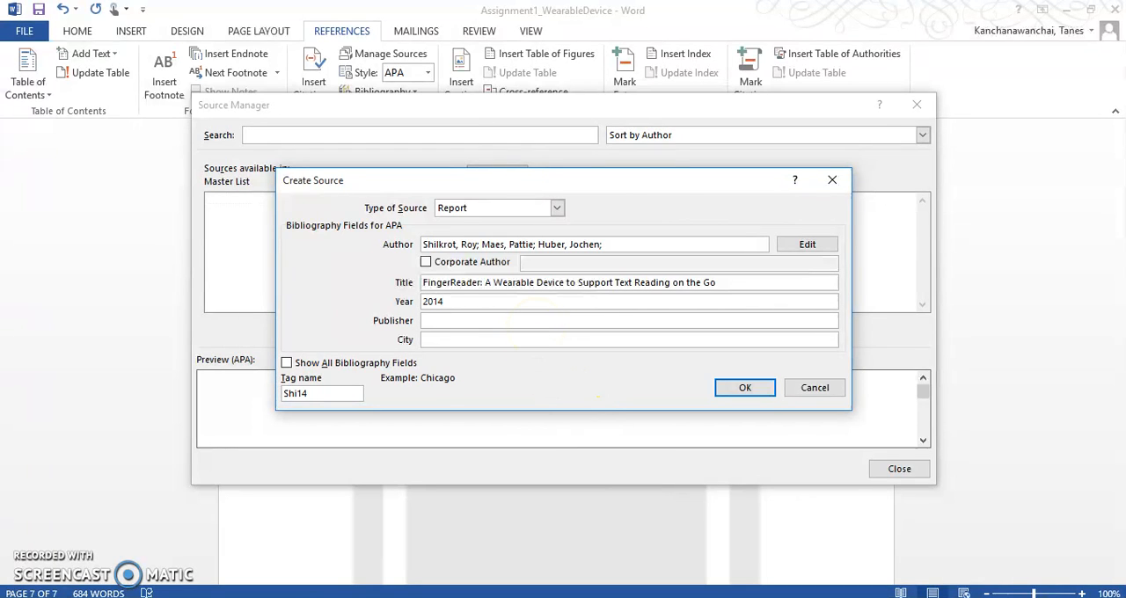
pyautogui.write('tario')
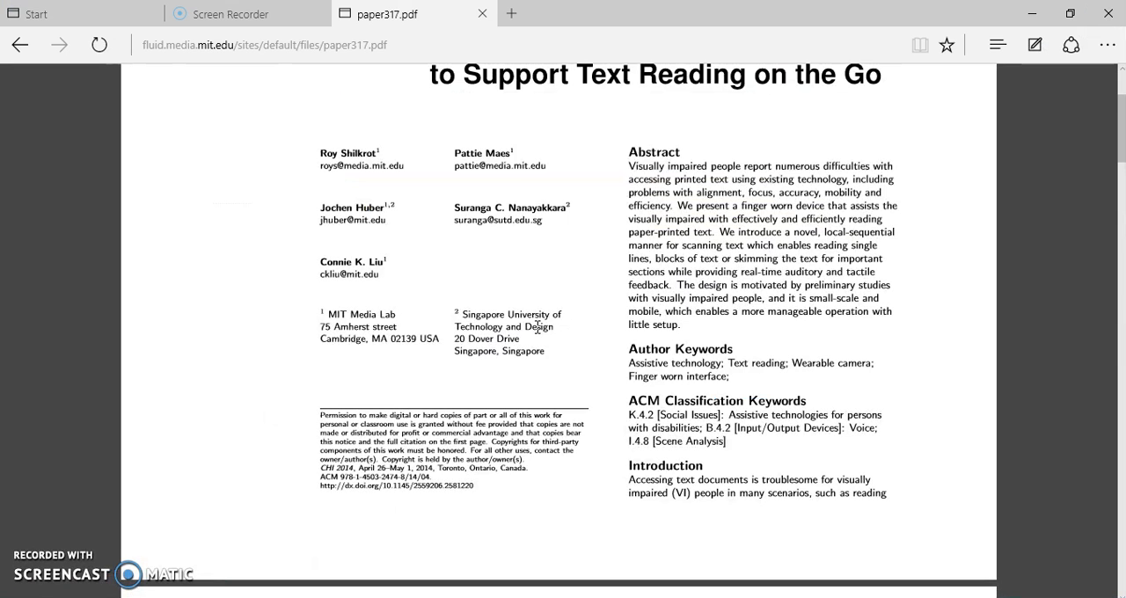
# Recheck the paper's first page in Edge for publisher details, then save the new source in Word with the publisher left blank.
pyautogui.scroll(1, 537, 329)
pyautogui.scroll(-1, 538, 333)
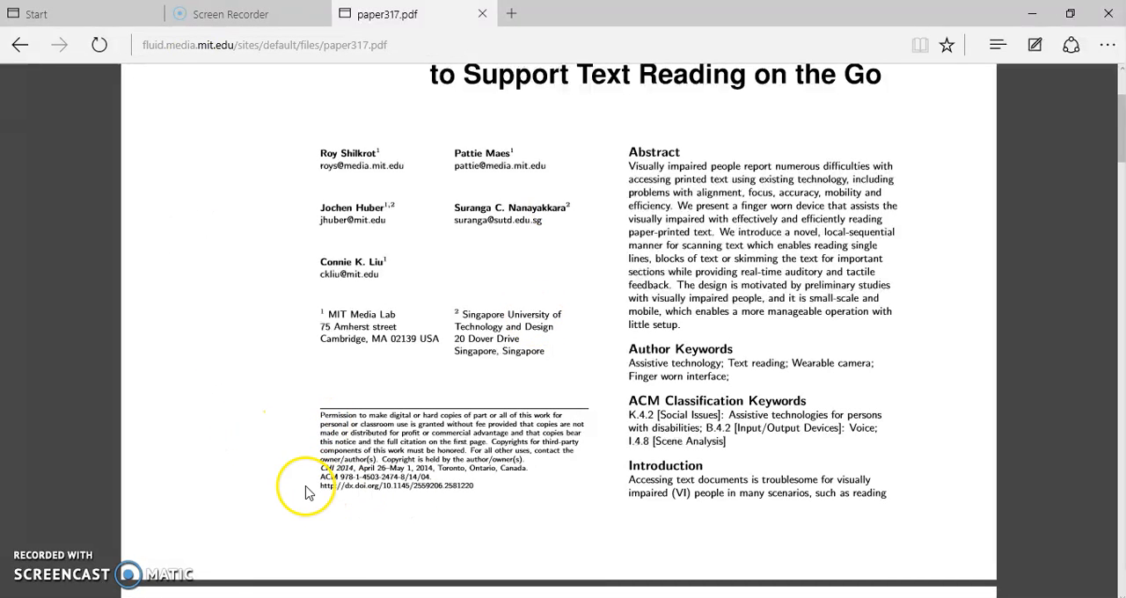
pyautogui.scroll(1, 570, 509)
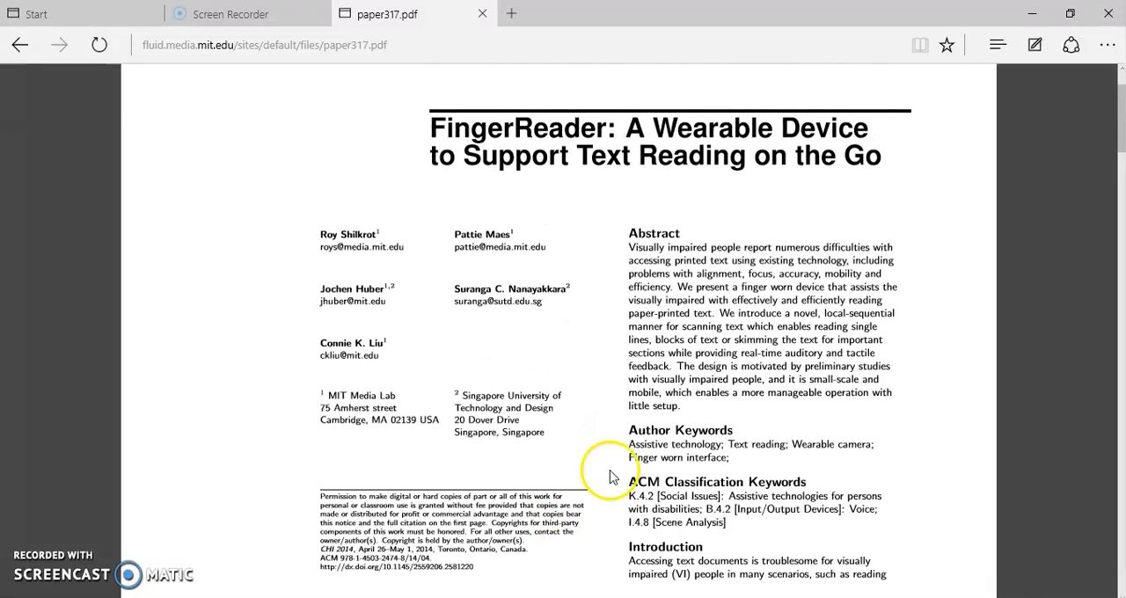
pyautogui.hotkey('alt', 'Tab')
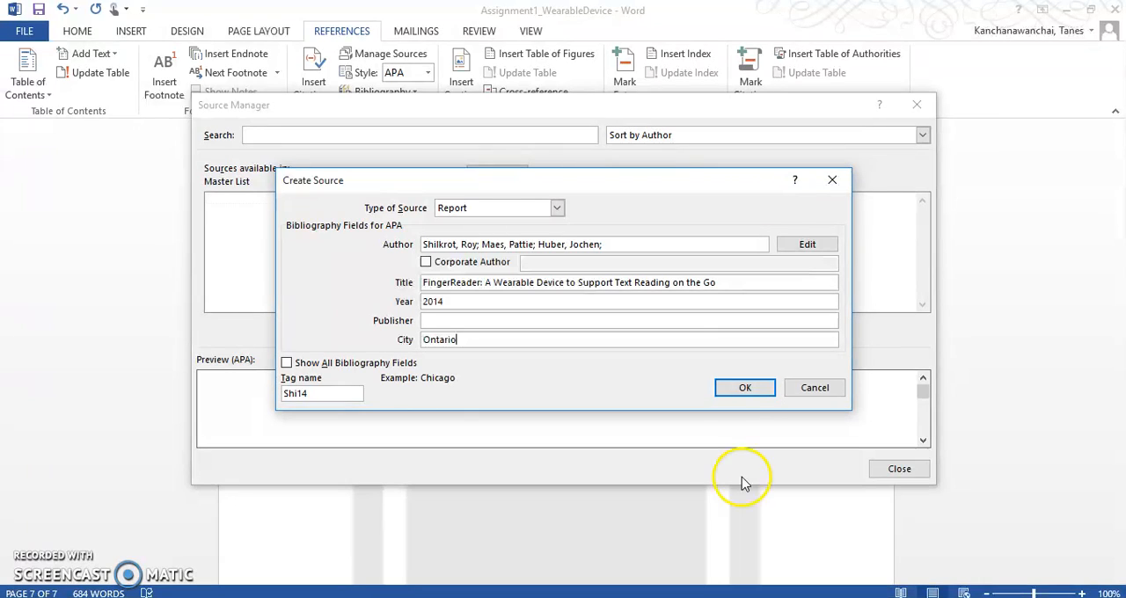
pyautogui.click(744, 389)
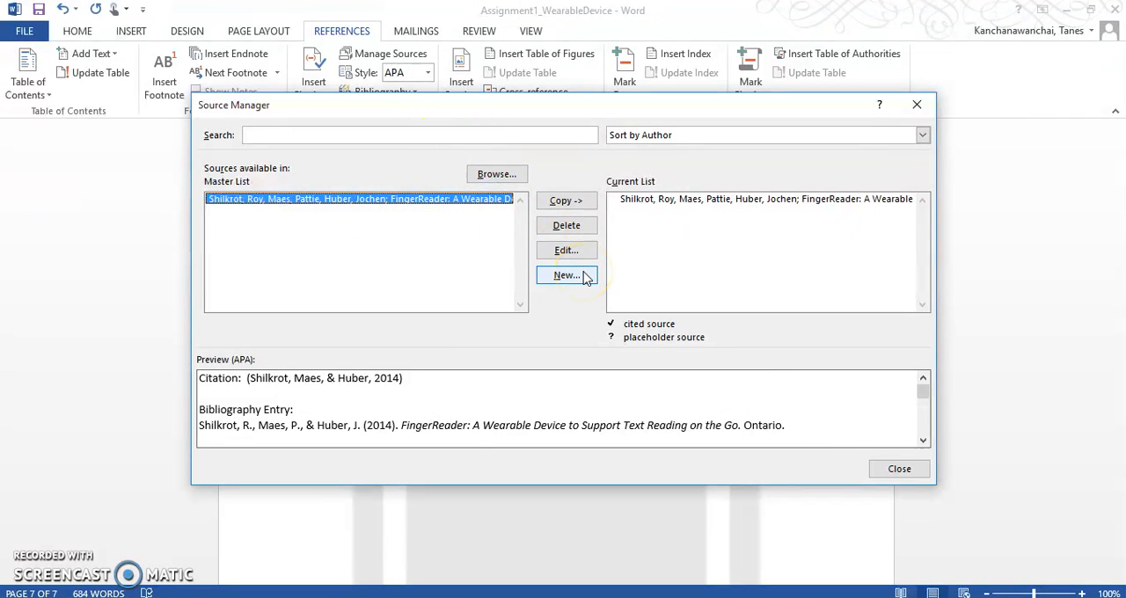
# Close the source manager and insert the built-in References bibliography in APA style on the blank last page.
pyautogui.click(899, 469)
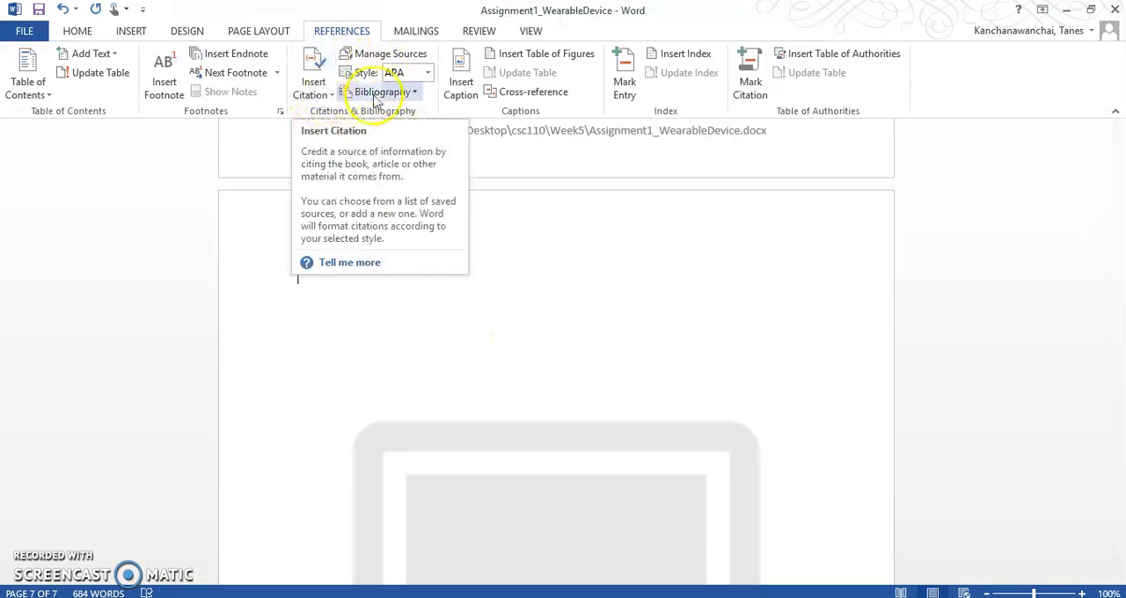
pyautogui.click(412, 93)
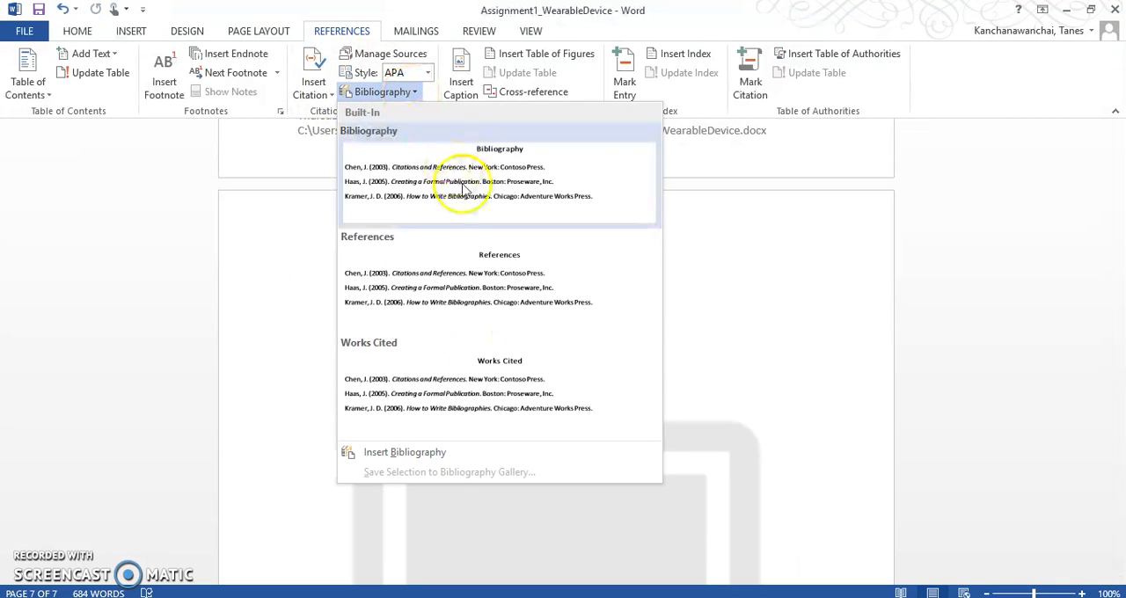
pyautogui.click(493, 278)
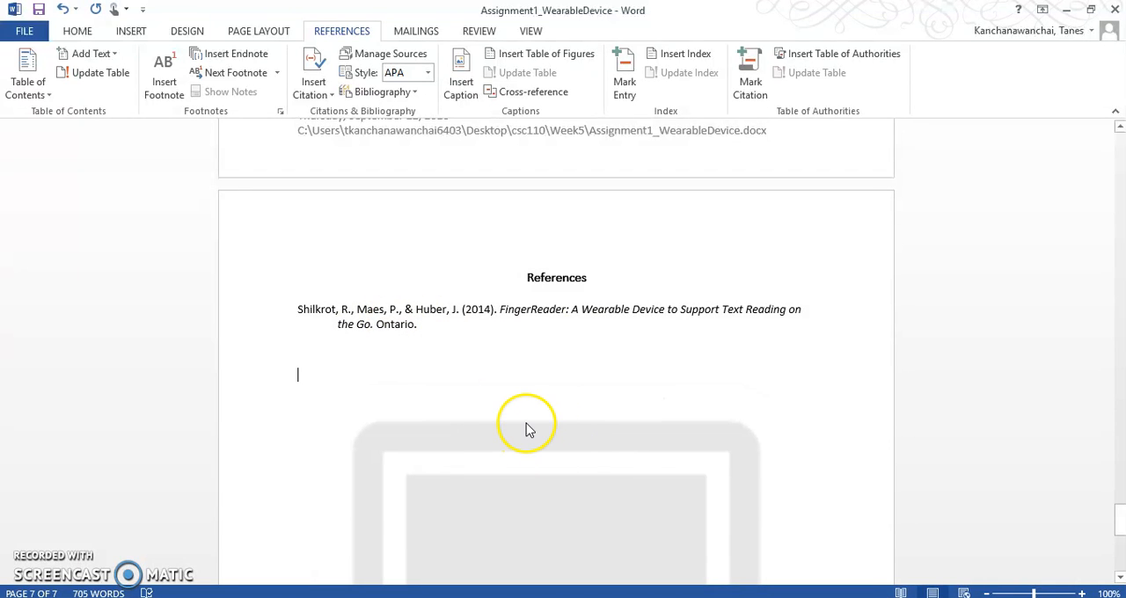
# Try to insert a citation of the FingerReader source at the last paragraph under the final Heading 2, and undo the insertion.
pyautogui.scroll(10, 526, 427)
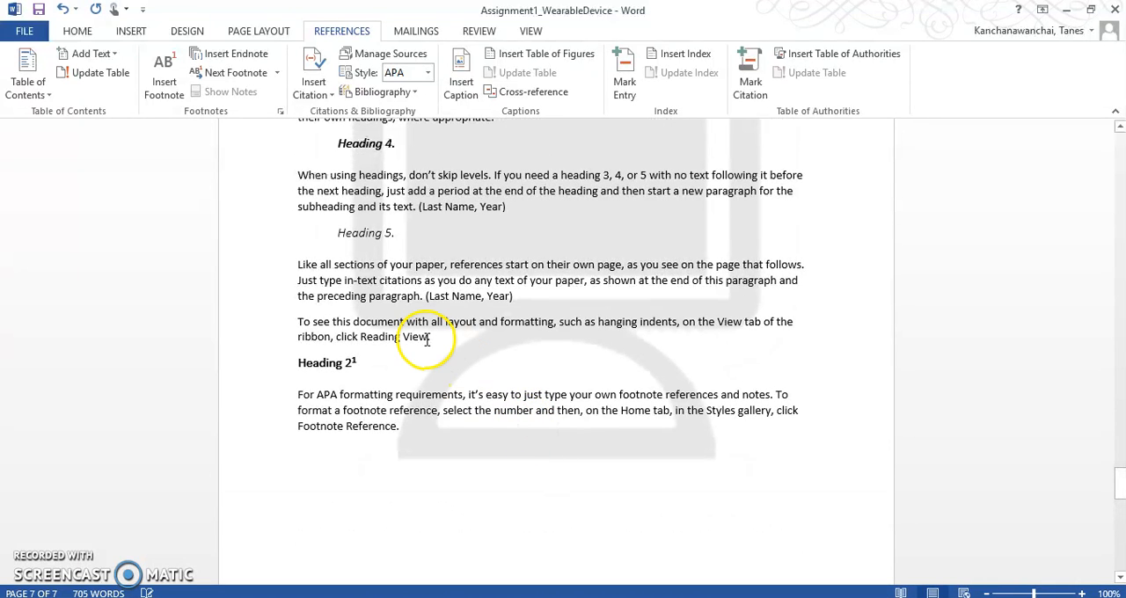
pyautogui.tripleClick(405, 428)
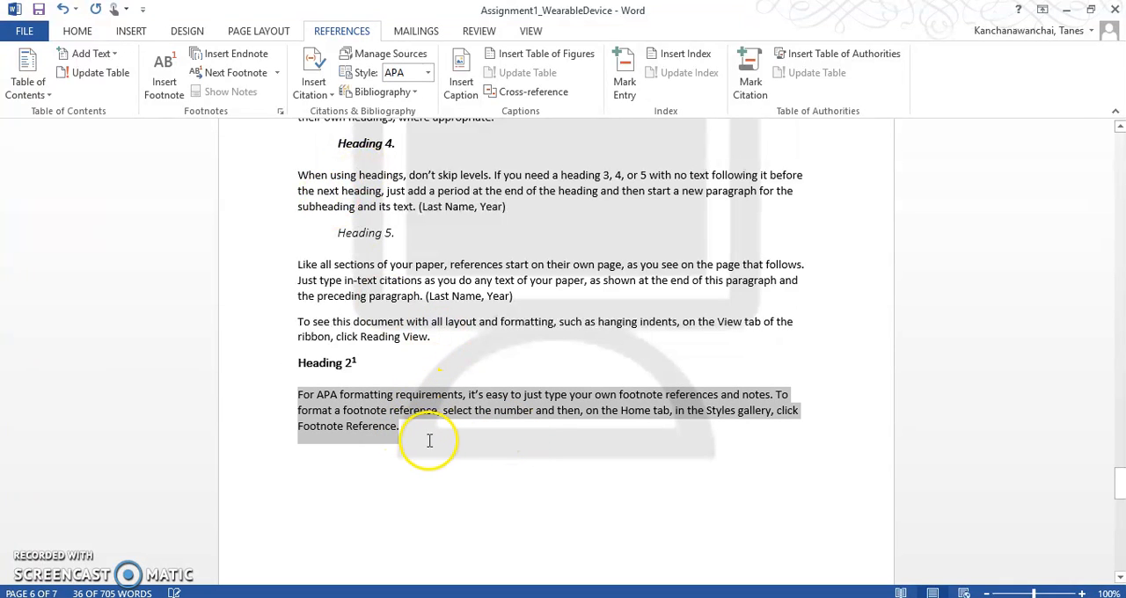
pyautogui.click(313, 82)
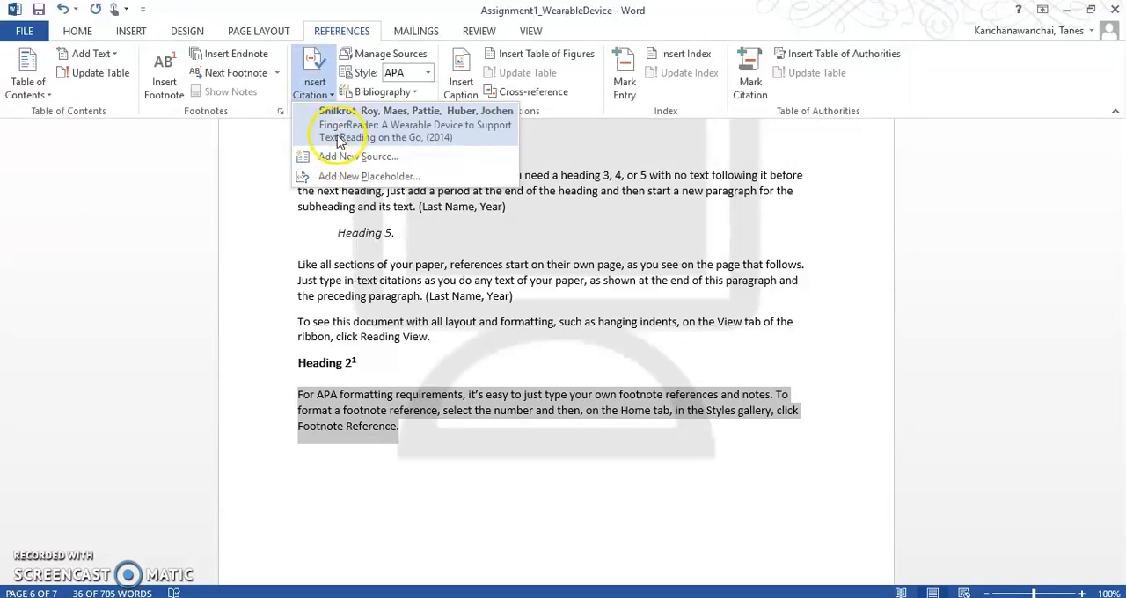
pyautogui.click(330, 187)
pyautogui.hotkey('ctrl', 'z')
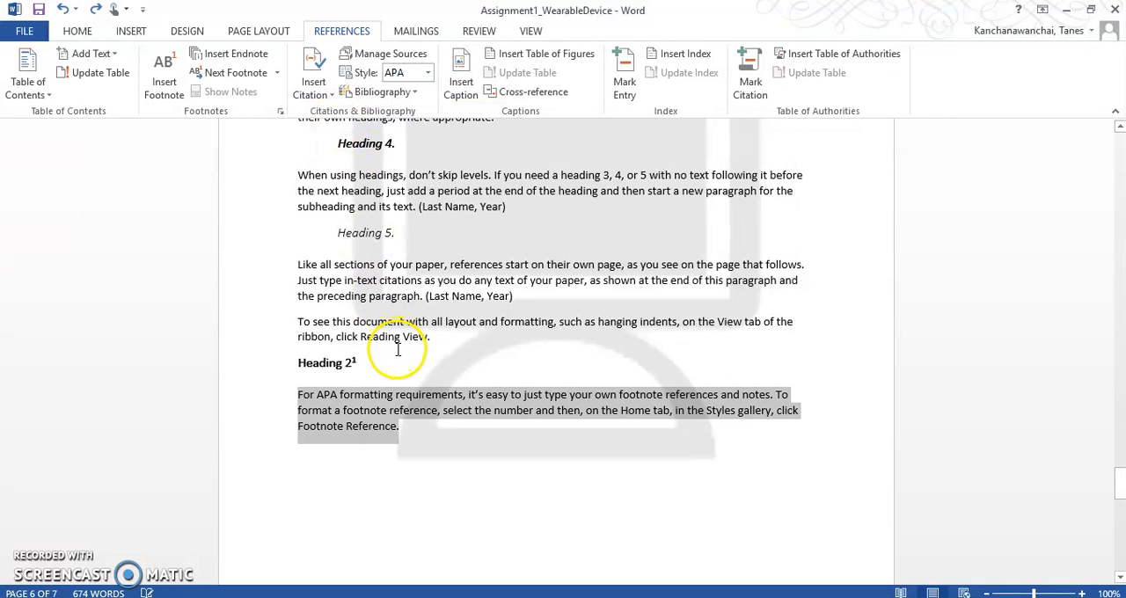